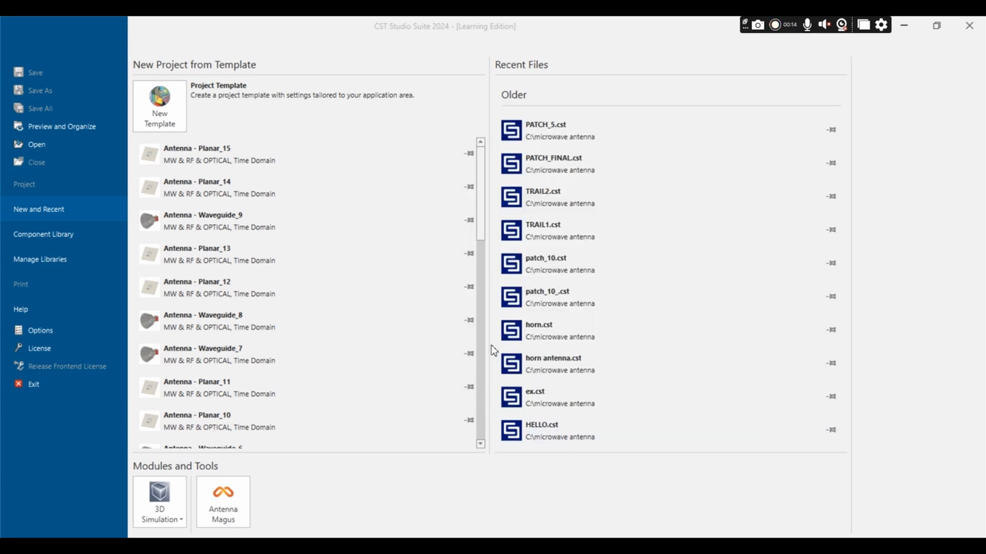
# Step: Start a Microwaves & RF/Optical antenna project template with the Planar (Patch, Slot, etc.) workflow, Time Domain solver, and mm, GHz, ns and °C units
pyautogui.click(154, 106)
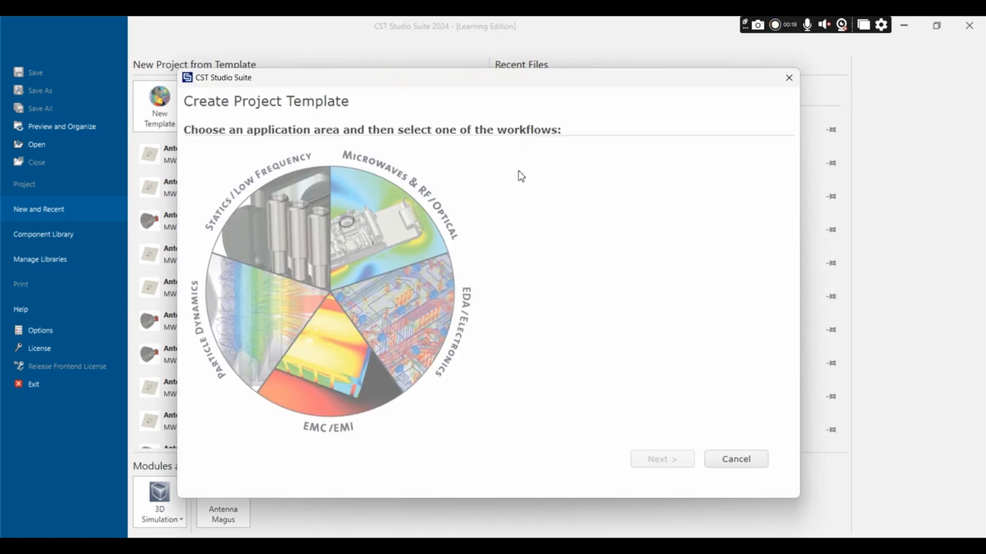
pyautogui.click(391, 216)
pyautogui.click(577, 181)
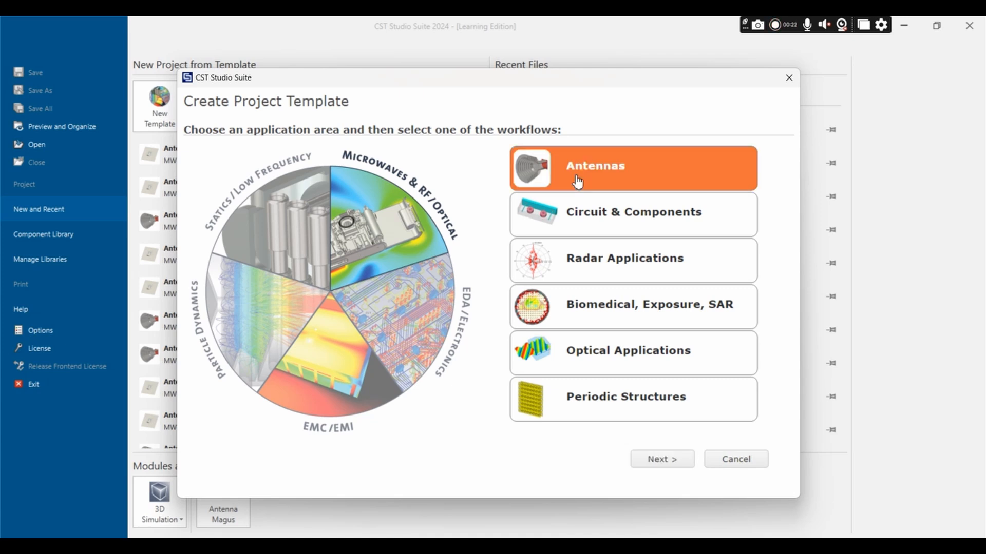
pyautogui.click(661, 460)
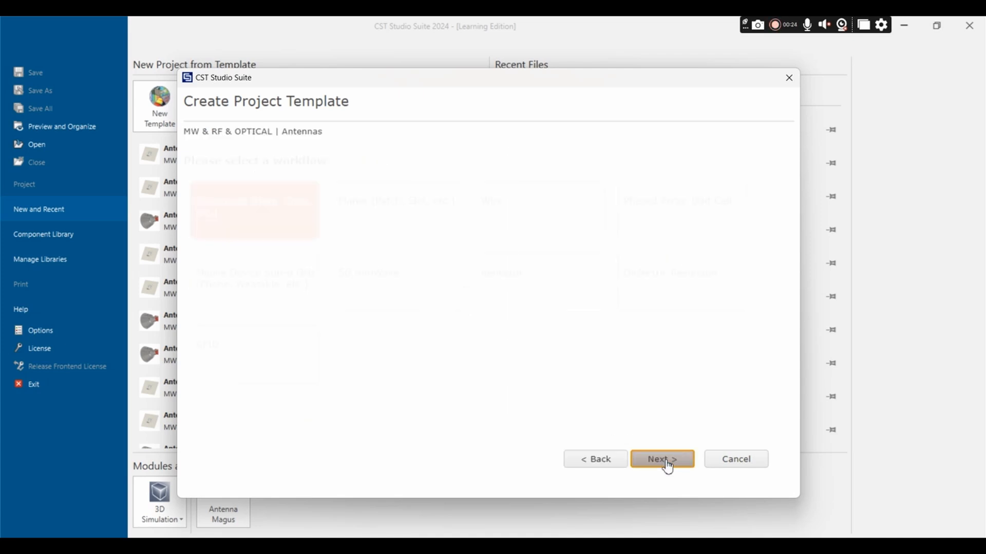
pyautogui.click(410, 214)
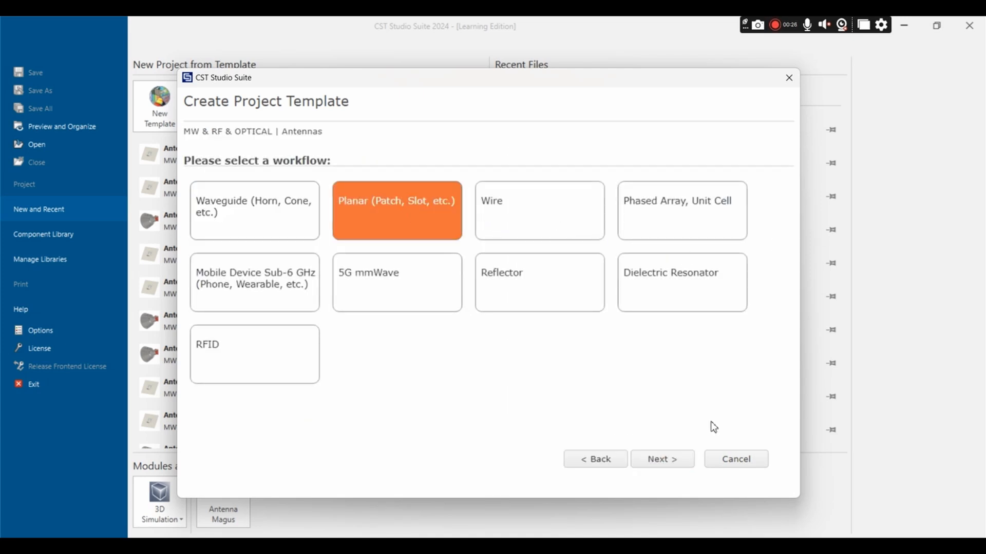
pyautogui.click(680, 462)
pyautogui.click(680, 463)
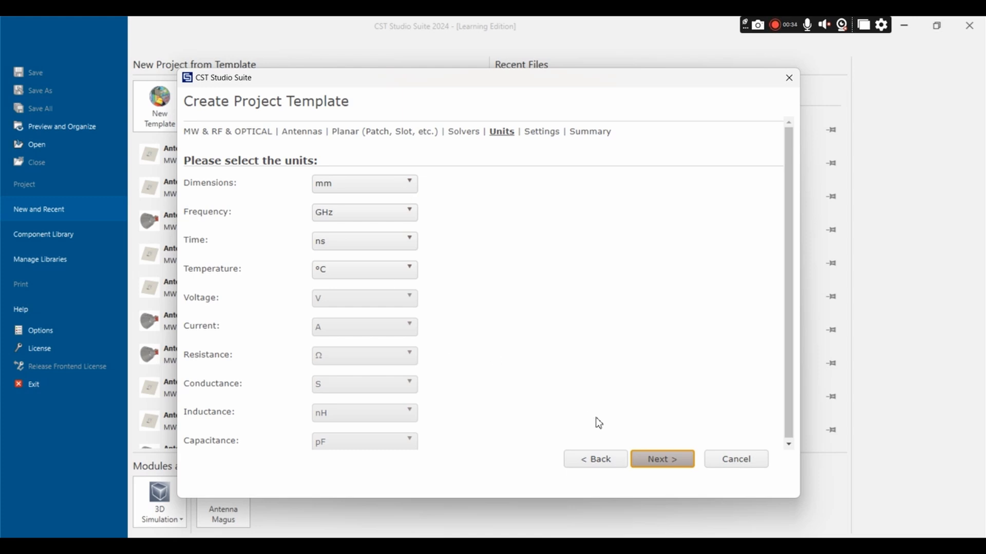
pyautogui.click(668, 460)
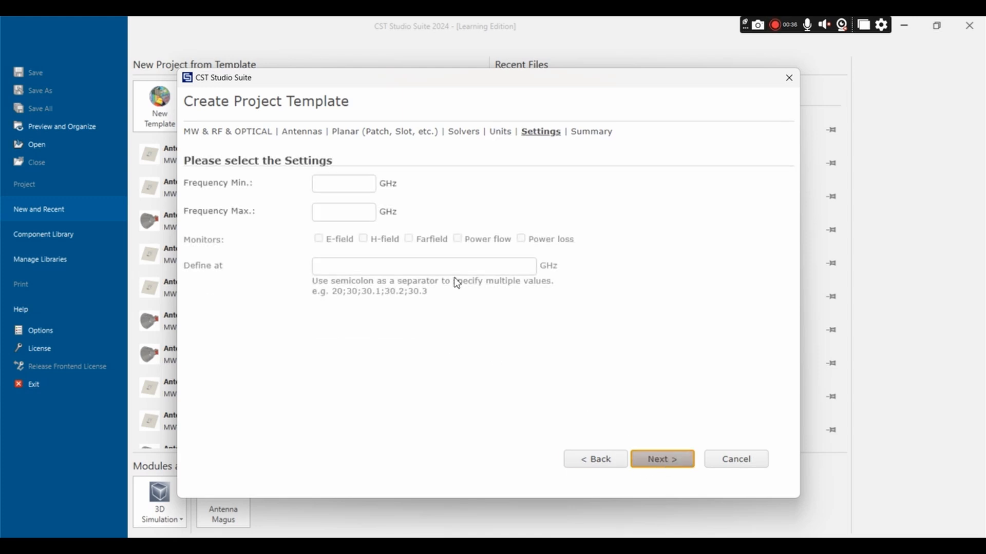
# Step: Set the template's minimum frequency to 0.6 GHz and maximum frequency to 1 GHz
pyautogui.click(329, 181)
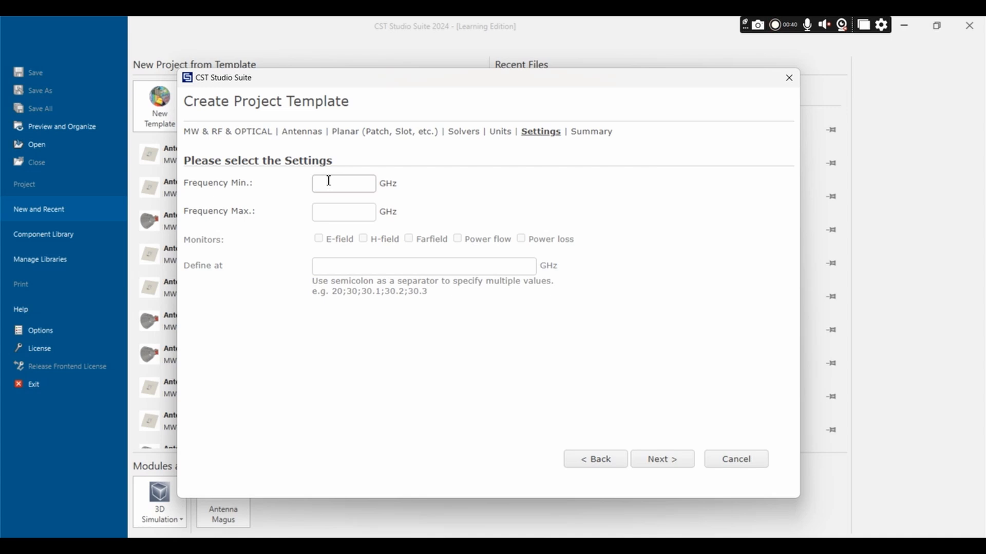
pyautogui.write('0.6')
pyautogui.click(329, 213)
pyautogui.write('1')
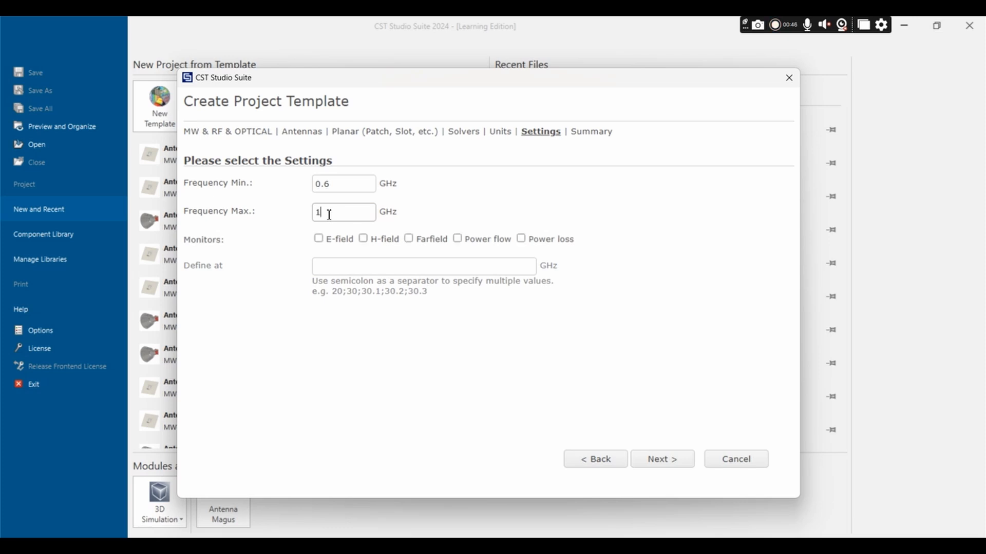
# Step: Enable the E-field, H-field and Farfield monitors at 0.6;0.868;1 GHz and finish creating the template
pyautogui.click(324, 241)
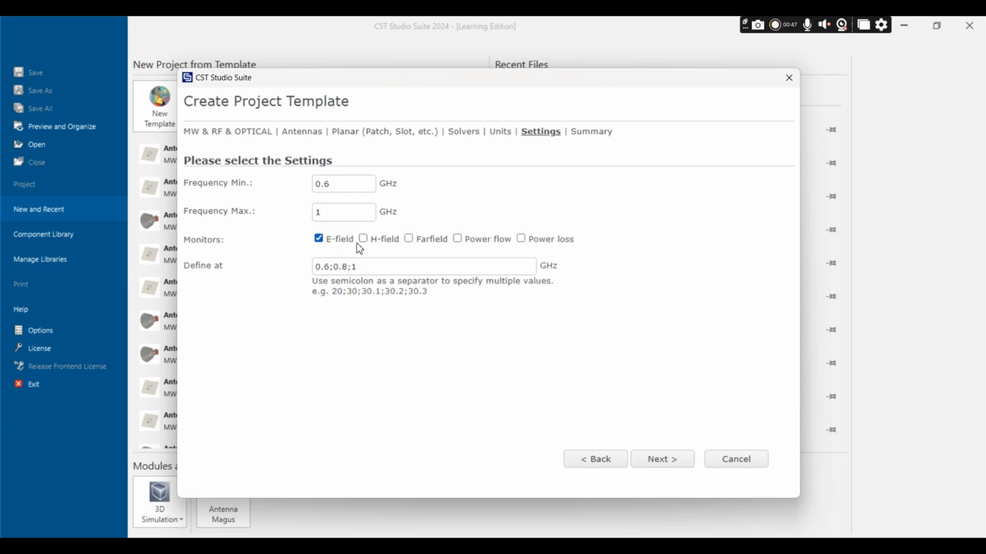
pyautogui.click(364, 239)
pyautogui.click(409, 239)
pyautogui.click(344, 268)
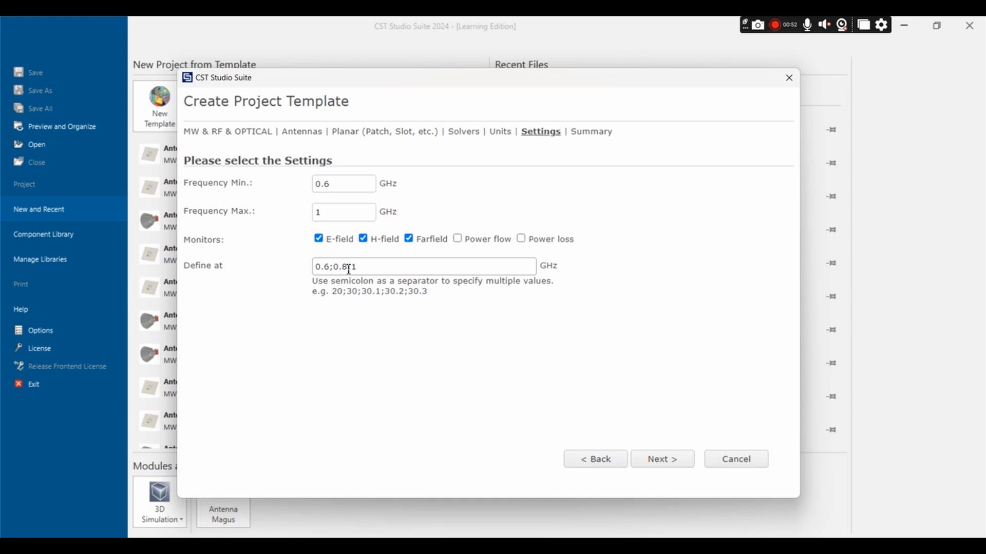
pyautogui.write('68')
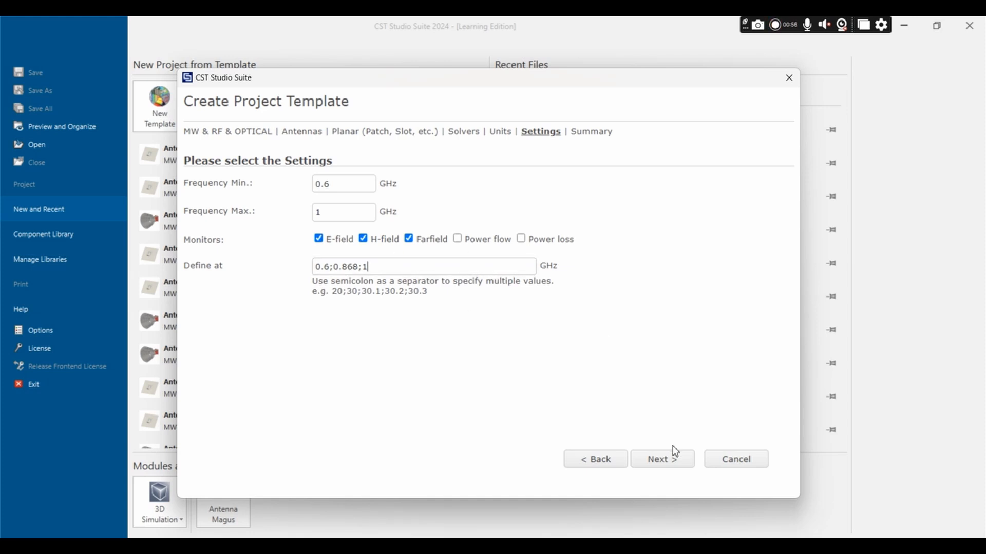
pyautogui.click(675, 461)
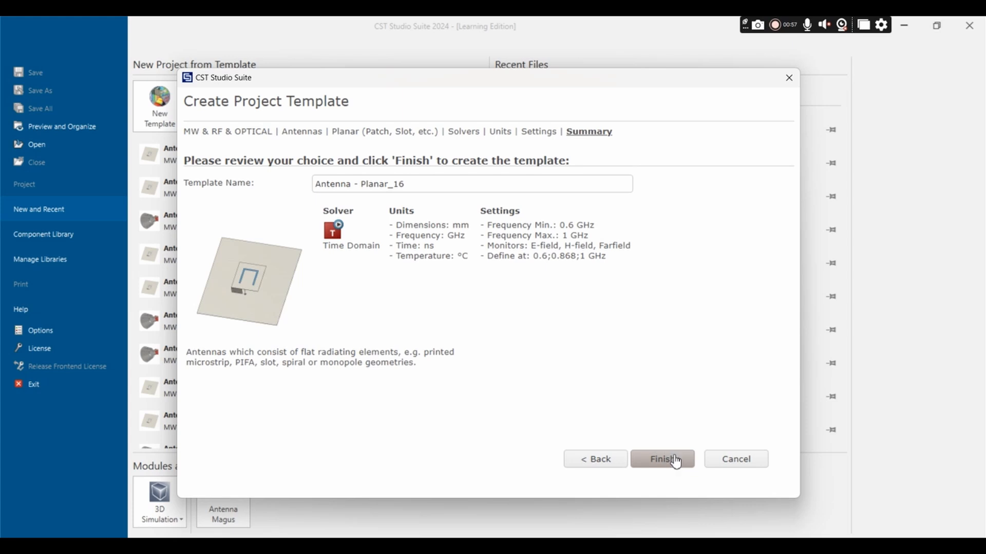
pyautogui.click(675, 461)
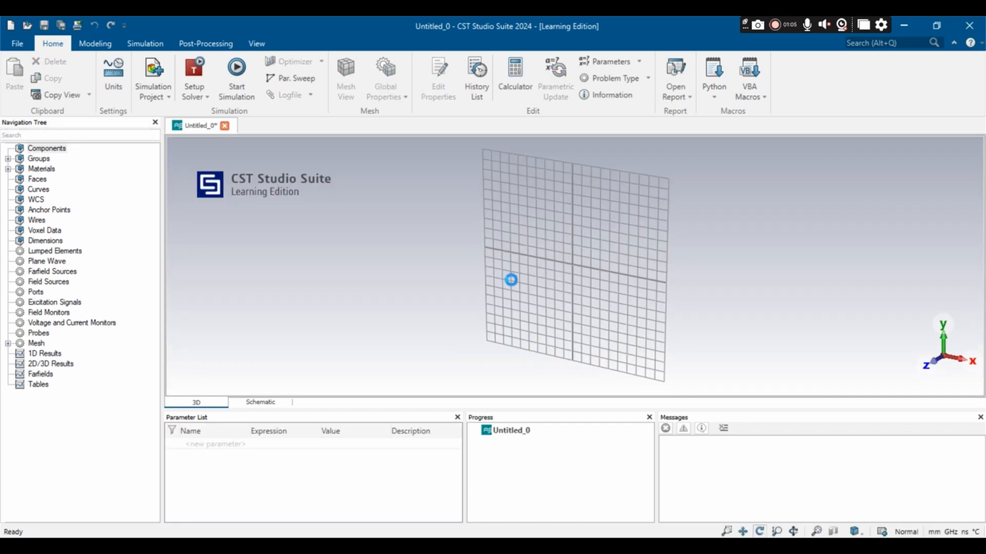
# Step: Hide the bounding box in the 3D view of the new project
pyautogui.moveTo(511, 280)
pyautogui.mouseDown()
pyautogui.moveTo(539, 323)
pyautogui.moveTo(583, 220)
pyautogui.moveTo(563, 191)
pyautogui.moveTo(611, 154)
pyautogui.moveTo(659, 150)
pyautogui.mouseUp()
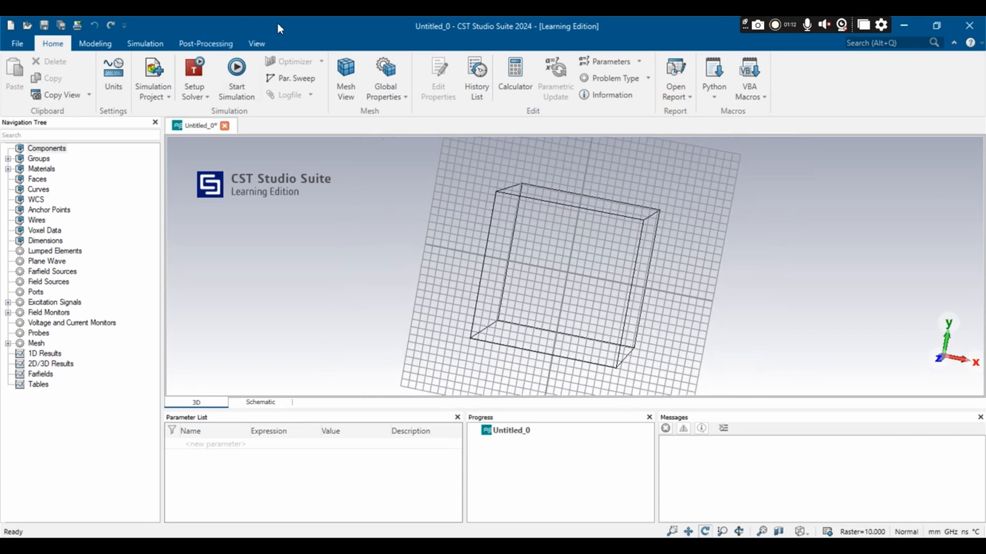
pyautogui.click(256, 44)
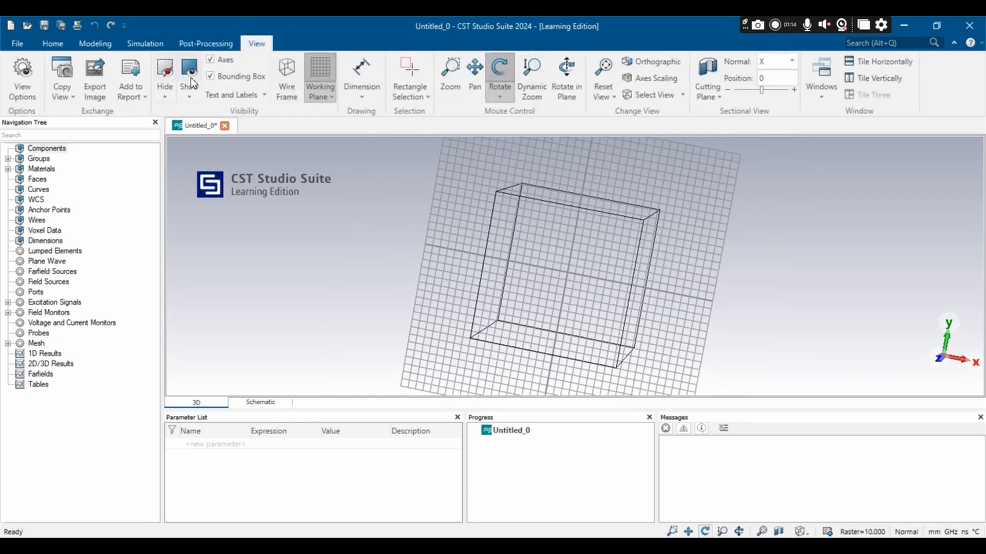
pyautogui.click(210, 76)
pyautogui.moveTo(340, 275); pyautogui.dragTo(345, 237)
pyautogui.click(203, 444)
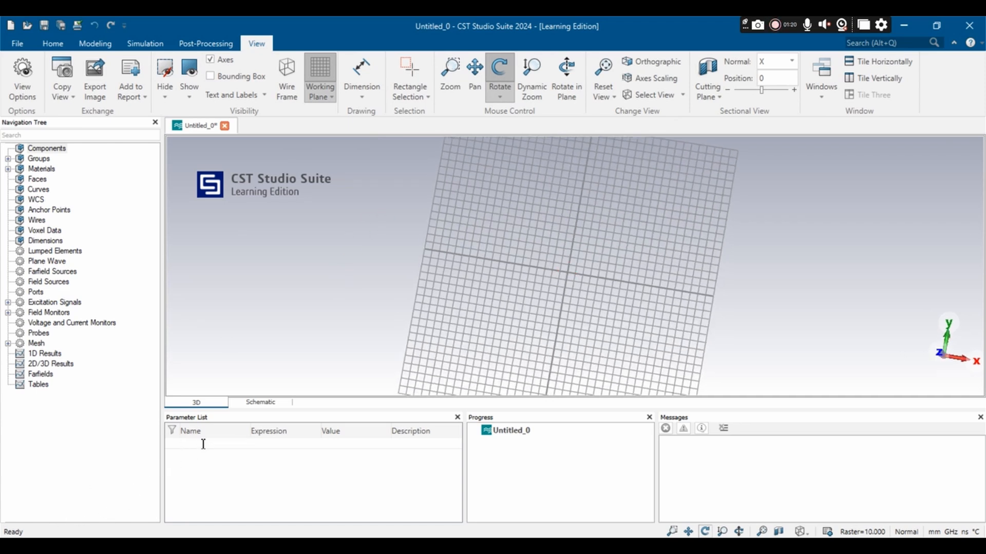
# Step: Switch to 0.868GHz.pdf in Chrome and examine the given values and the patch width and length calculations on the first page
pyautogui.hotkey('alt', 'Tab')
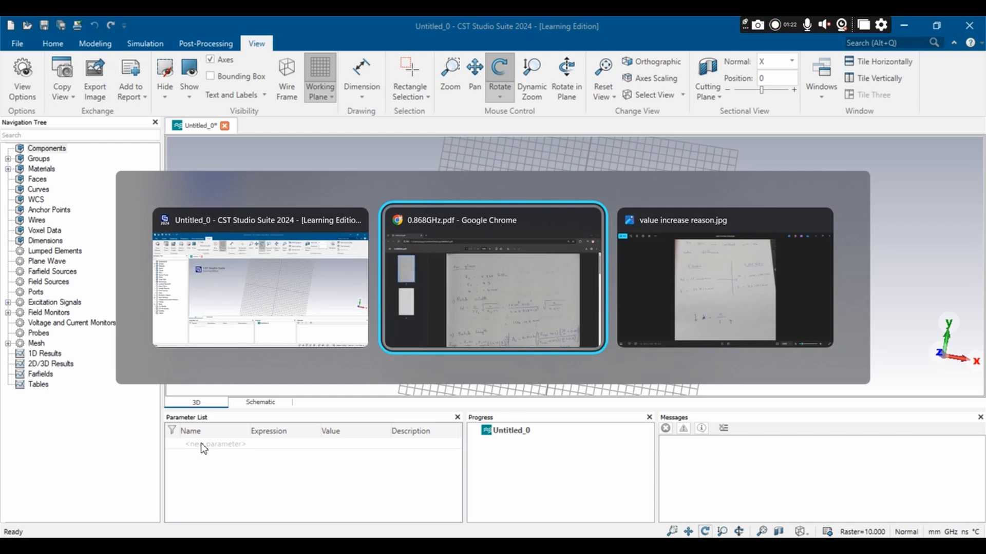
pyautogui.keyDown('ctrl'); pyautogui.scroll(3, 444, 257); pyautogui.keyUp('ctrl')
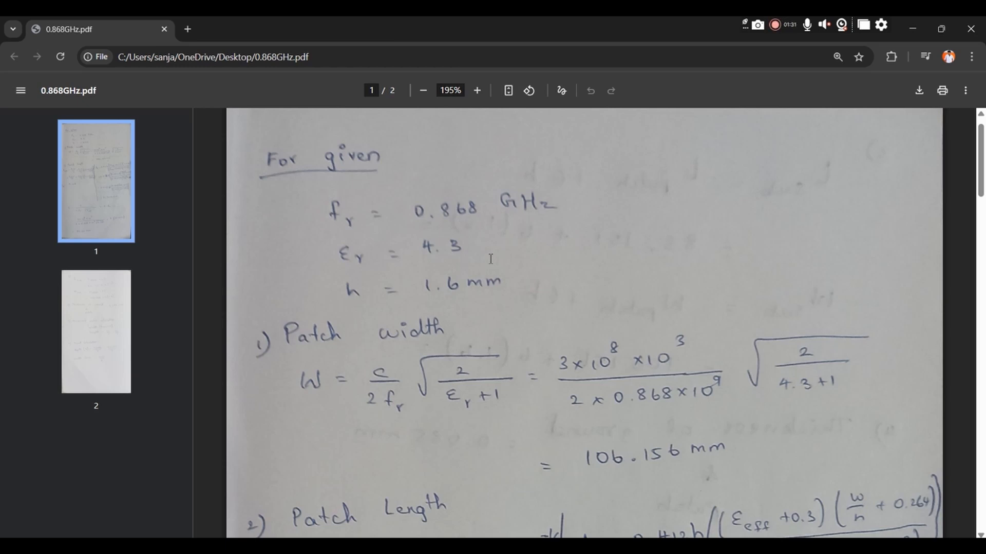
pyautogui.scroll(-1, 491, 259)
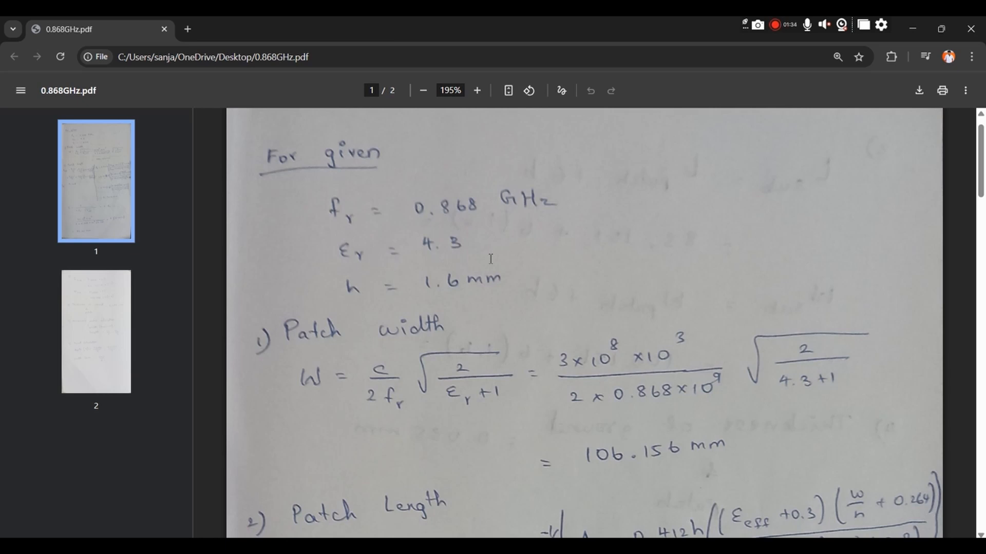
pyautogui.scroll(-3, 491, 259)
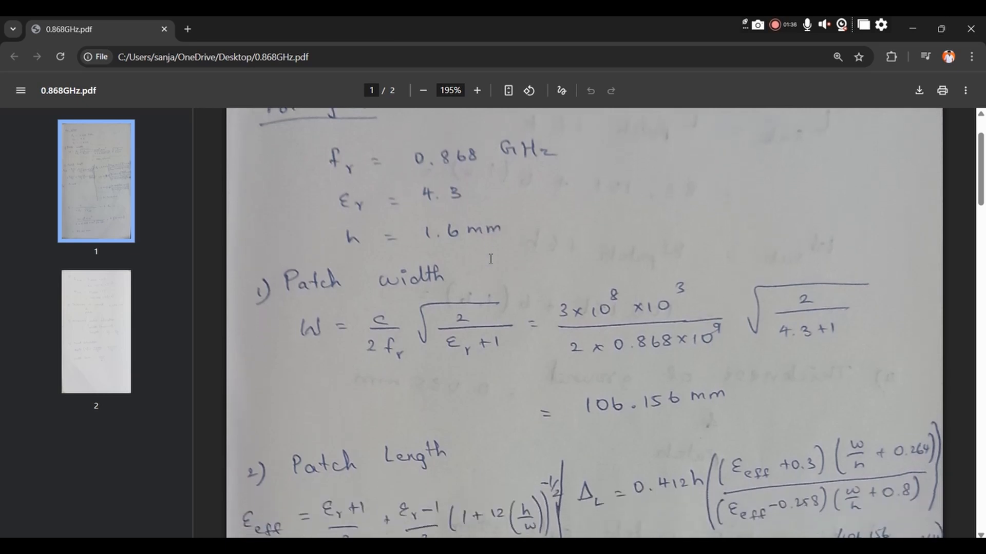
pyautogui.scroll(-3, 491, 259)
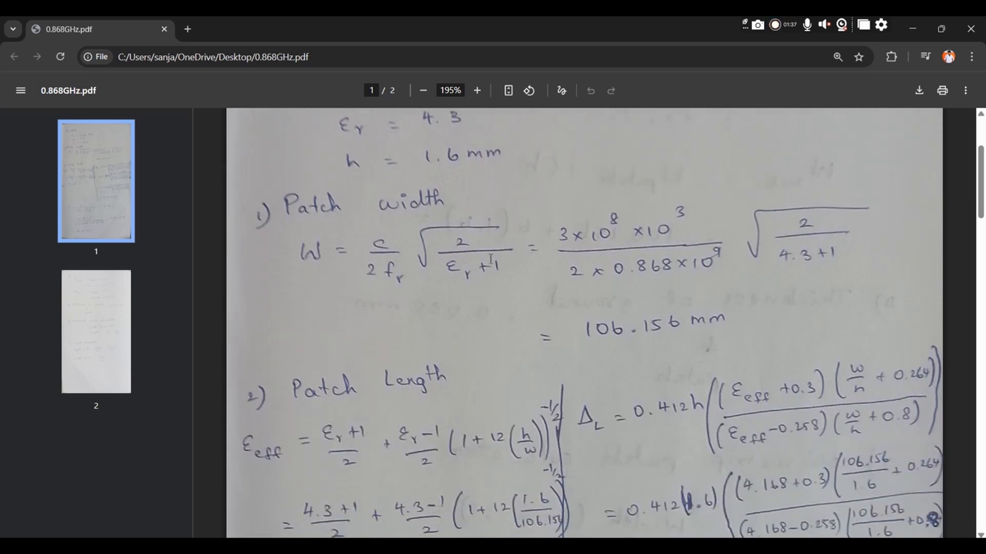
pyautogui.scroll(-2, 490, 258)
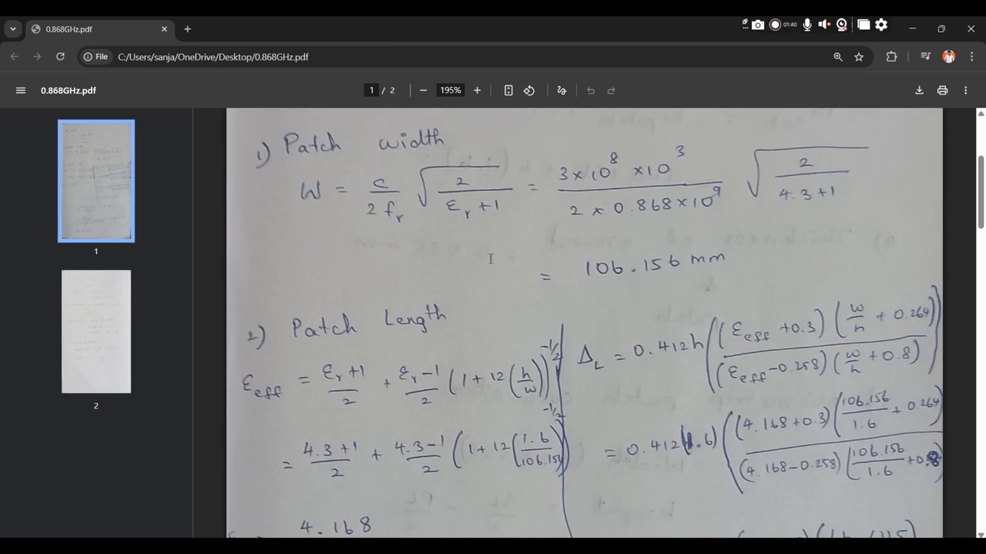
pyautogui.scroll(-5, 491, 258)
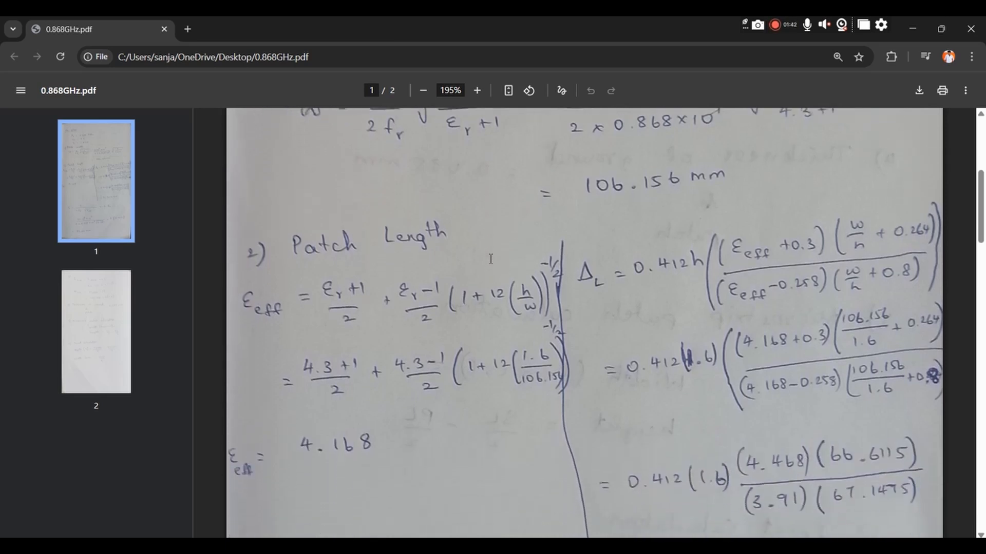
pyautogui.scroll(-3, 491, 259)
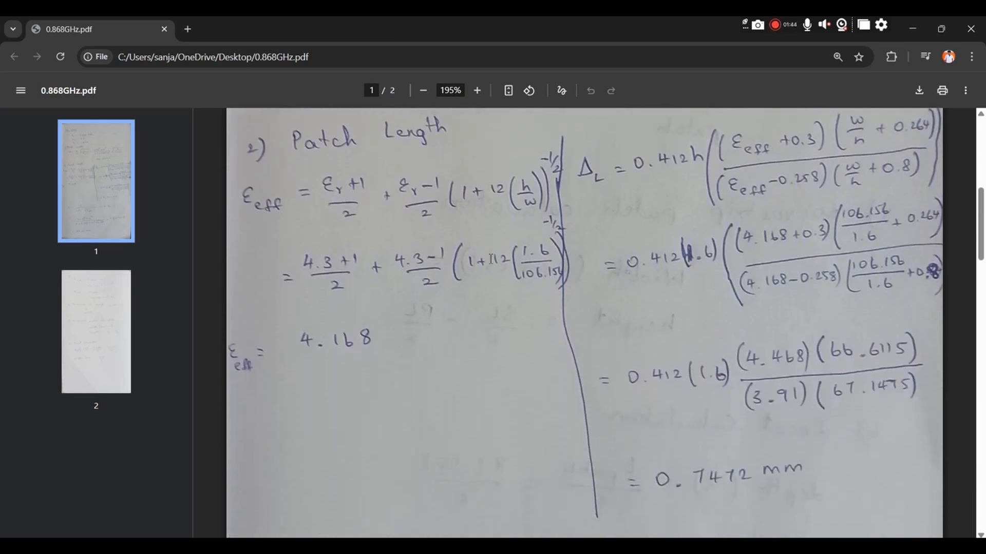
pyautogui.scroll(-3, 490, 259)
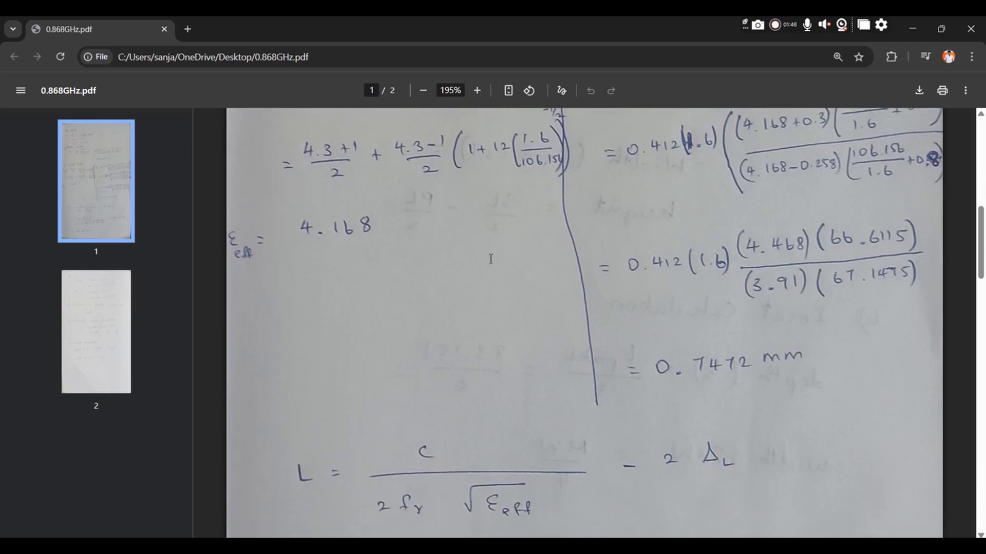
pyautogui.scroll(-5, 491, 259)
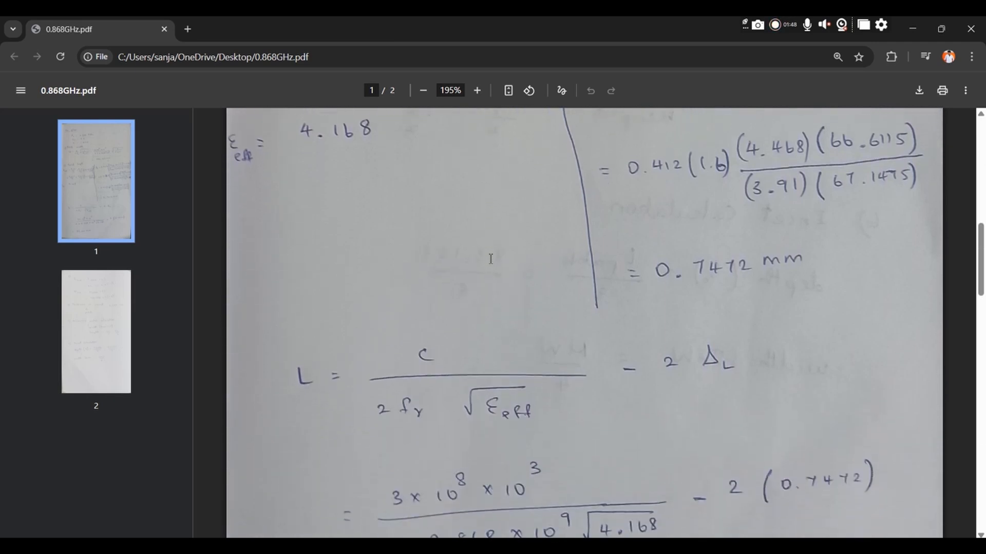
pyautogui.scroll(-3, 491, 258)
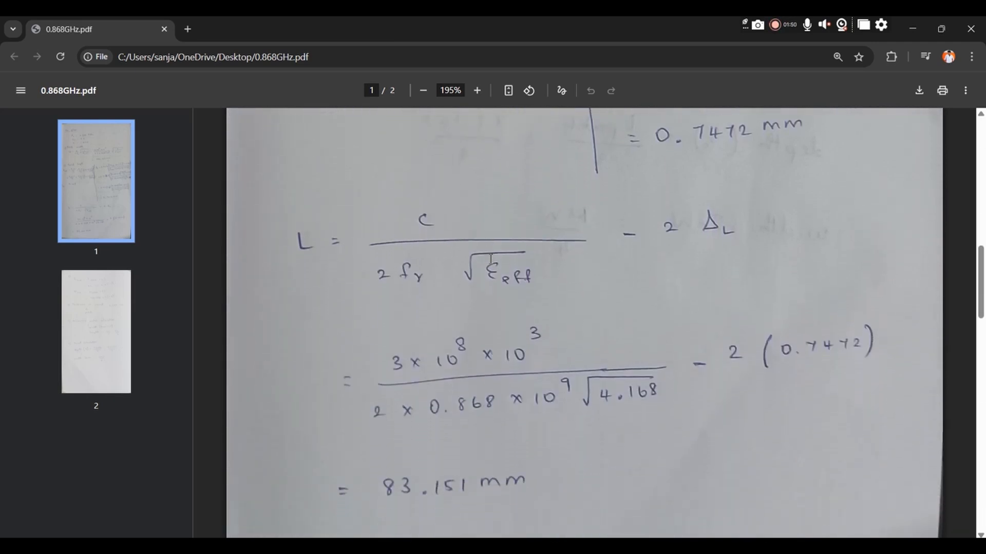
pyautogui.scroll(-7, 491, 259)
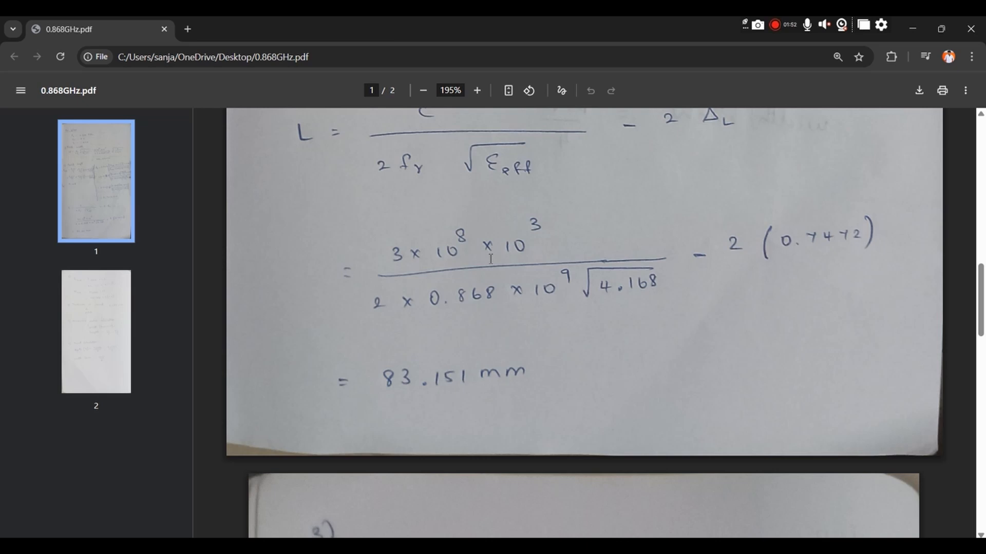
pyautogui.scroll(-2, 490, 259)
# Step: Read the substrate size, ground and patch thickness, microstrip and inset calculations on the second page of the PDF
pyautogui.scroll(-8, 491, 259)
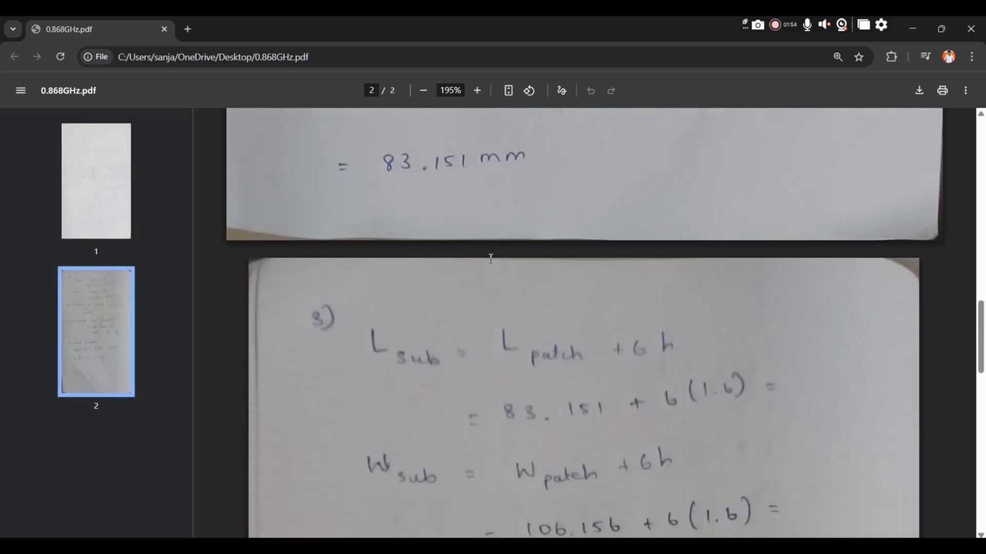
pyautogui.scroll(-4, 491, 259)
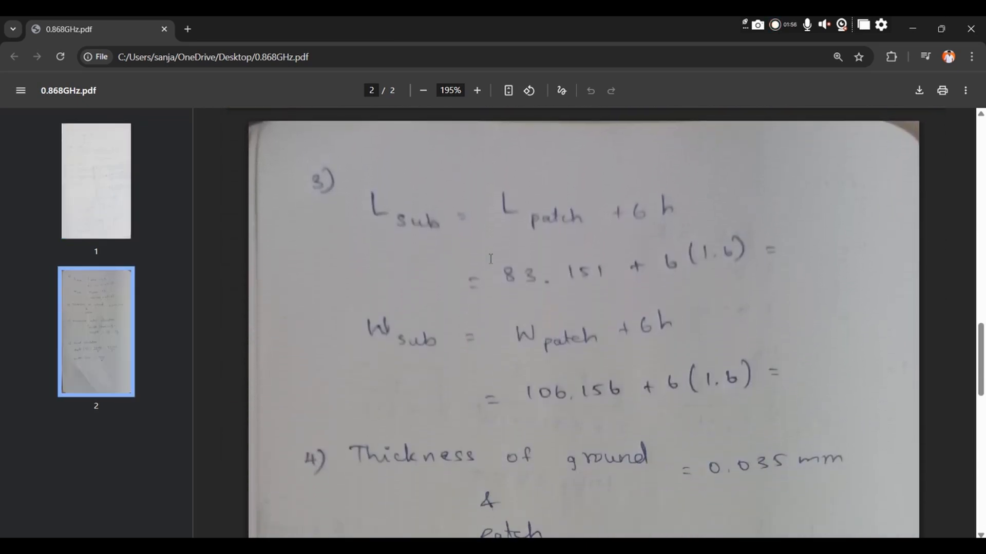
pyautogui.scroll(-7, 491, 258)
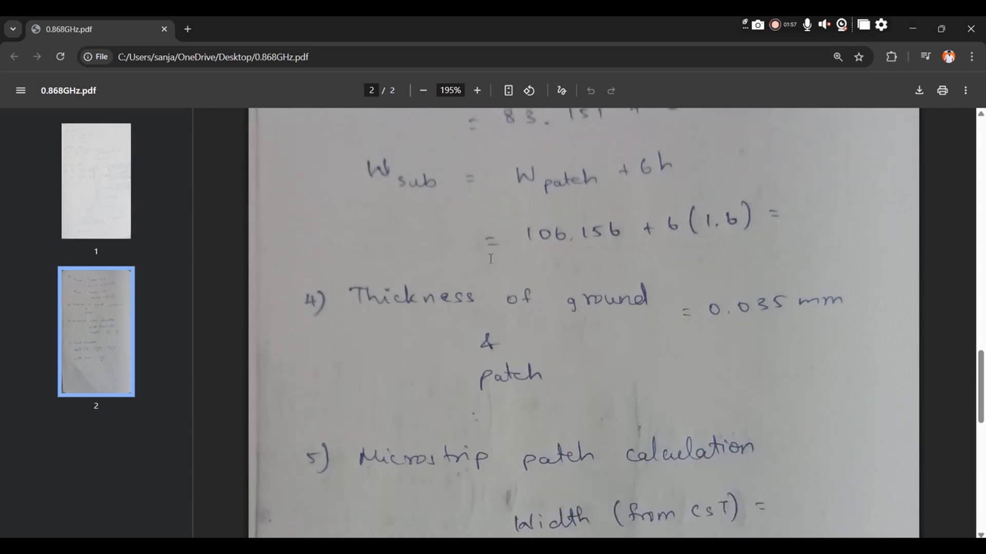
pyautogui.scroll(-7, 491, 258)
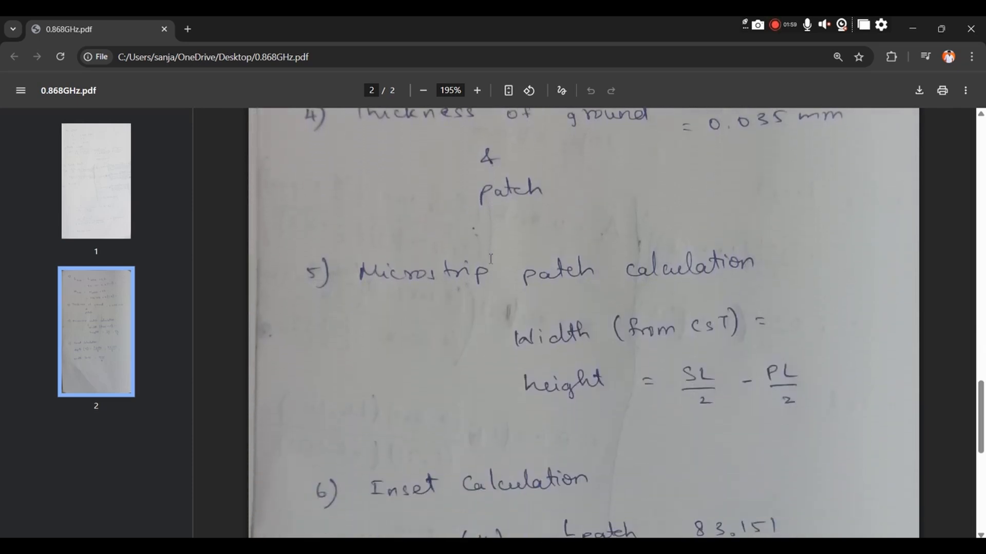
pyautogui.scroll(-3, 491, 259)
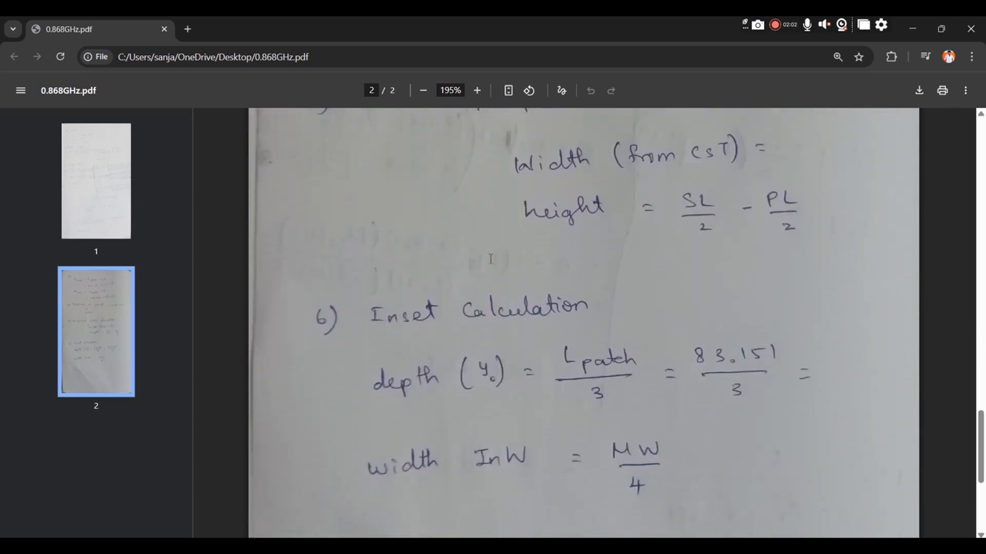
pyautogui.scroll(-8, 491, 259)
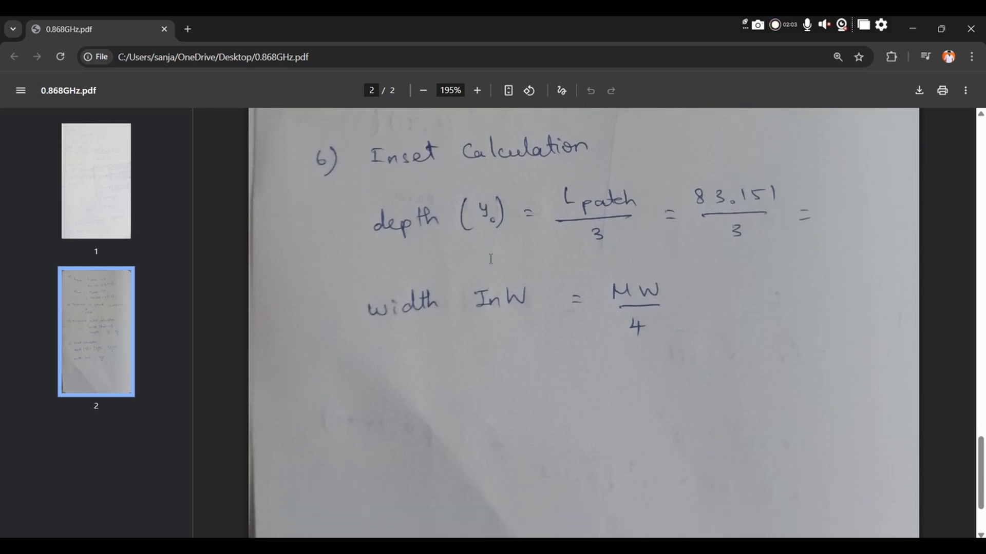
pyautogui.scroll(-1, 491, 259)
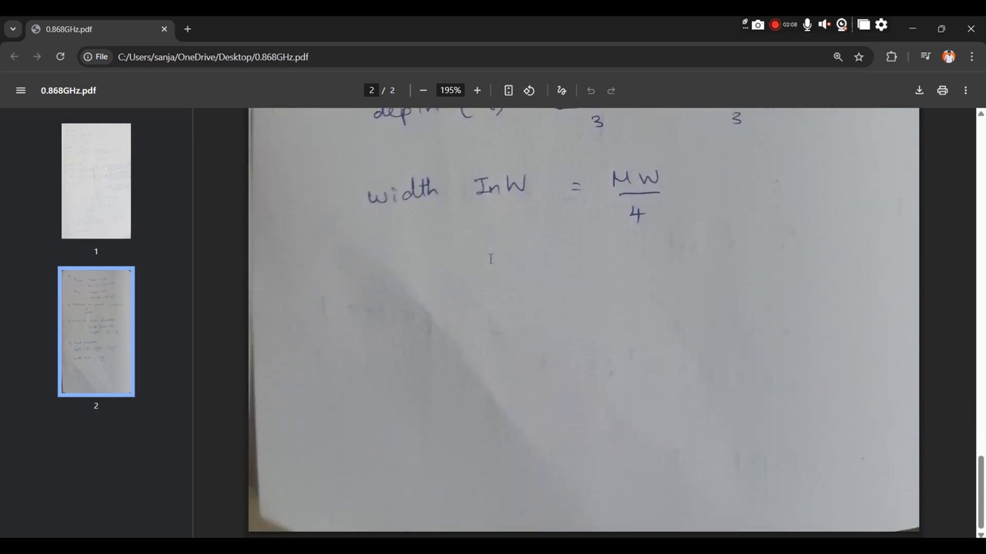
# Step: Check the substrate length formula in 0.868GHz.pdf, return to CST Studio Suite, and add the parameter sl with the value 92.751
pyautogui.hotkey('alt', 'Tab')
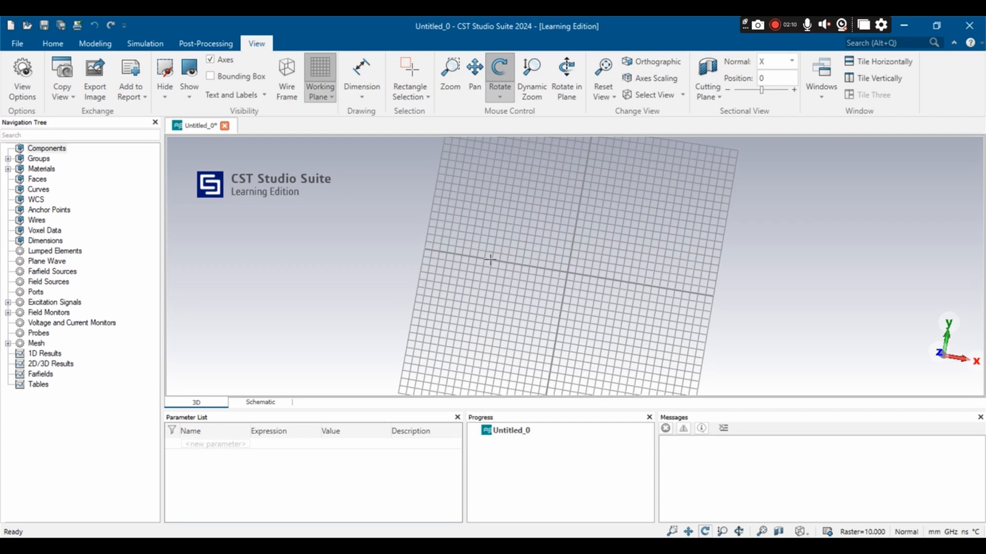
pyautogui.click(220, 445)
pyautogui.hotkey('alt', 'Tab')
pyautogui.scroll(8, 256, 398)
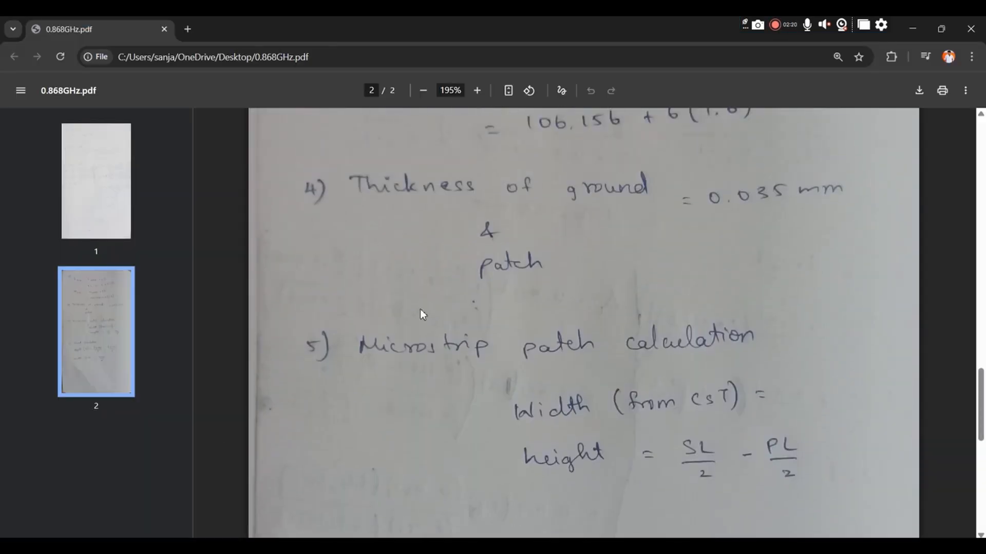
pyautogui.scroll(6, 577, 250)
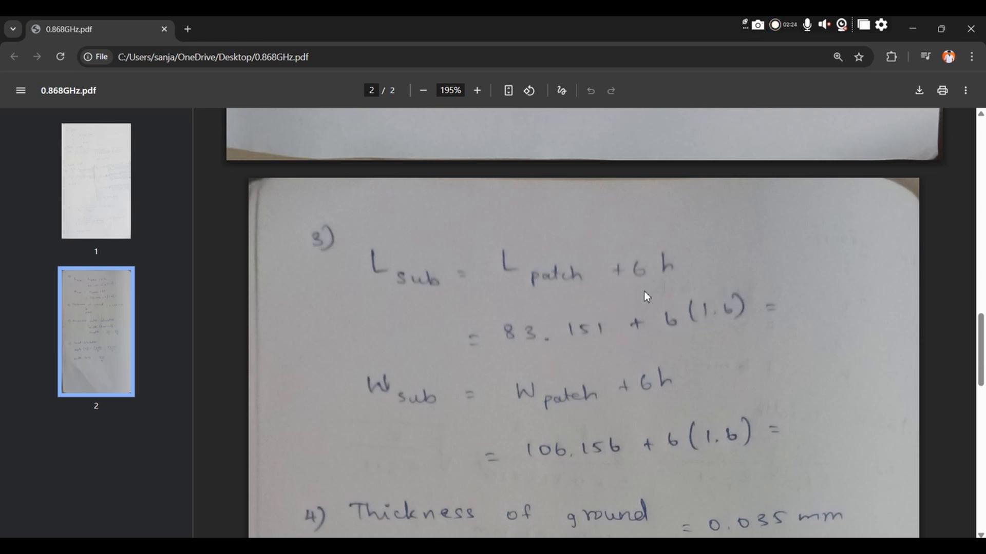
pyautogui.hotkey('alt', 'Tab')
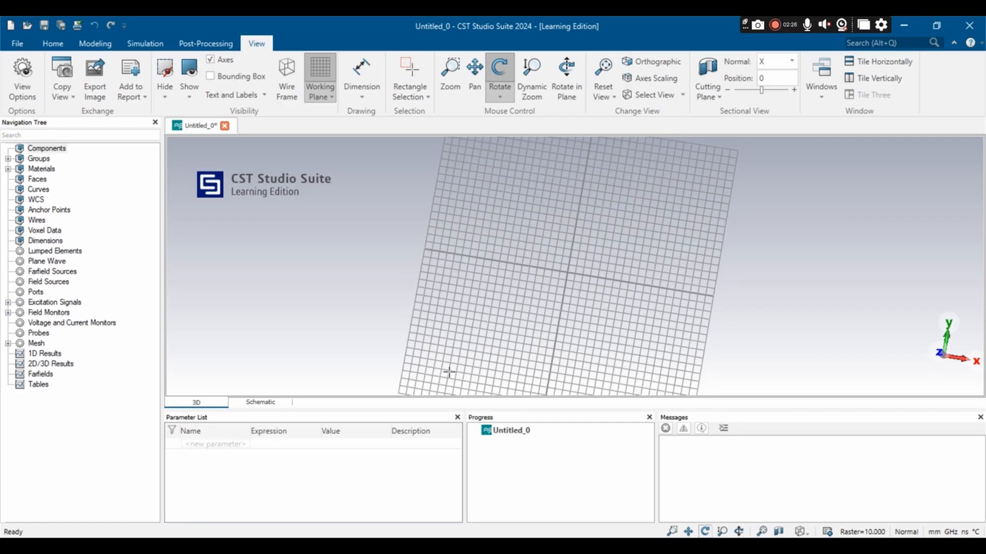
pyautogui.click(196, 445)
pyautogui.write('sl')
pyautogui.click(279, 444)
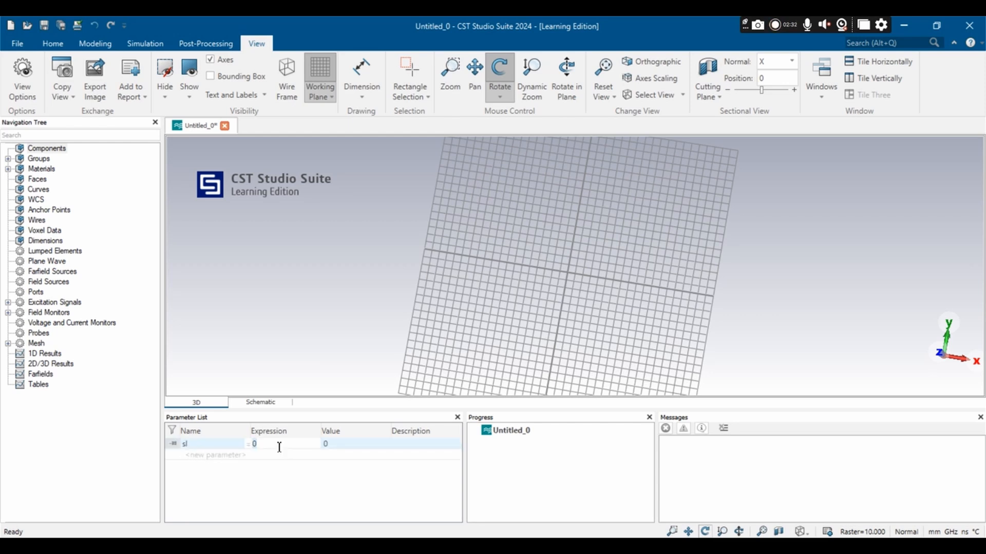
pyautogui.write('92.751')
# Step: Add the substrate width parameter sw with the value 115.756
pyautogui.click(205, 456)
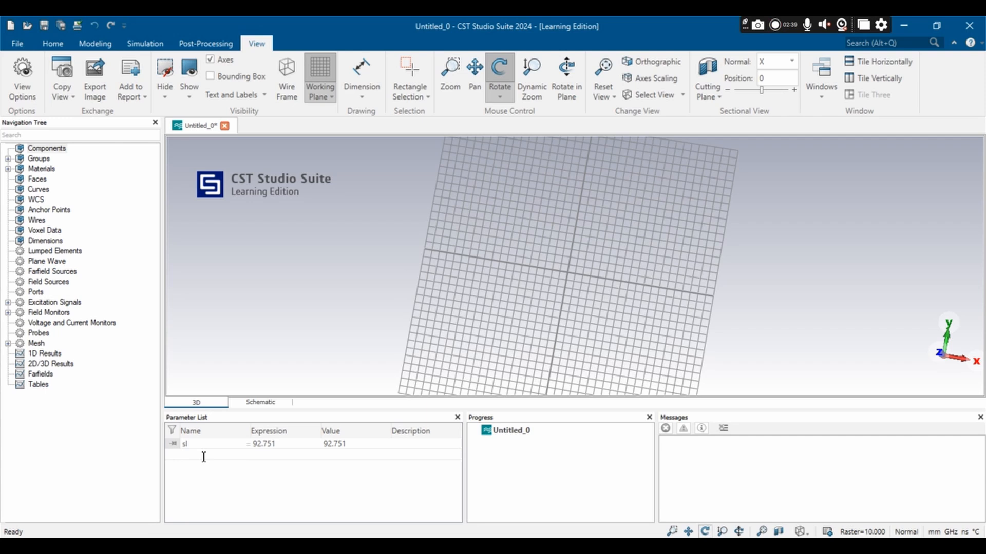
pyautogui.write('sw')
pyautogui.click(259, 455)
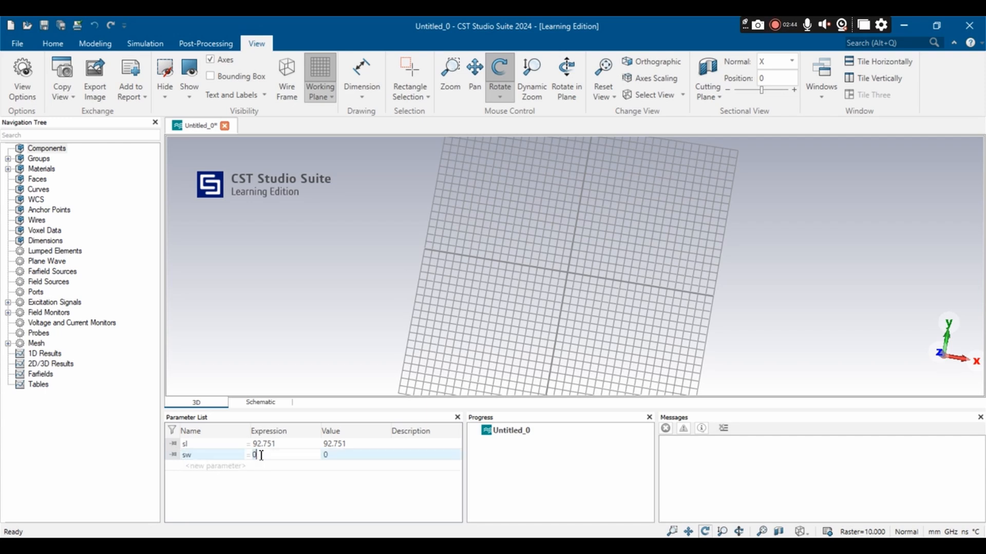
pyautogui.write('116')
pyautogui.write('.756')
# Step: Add the patch length parameter pl with the value 83.151
pyautogui.click(201, 466)
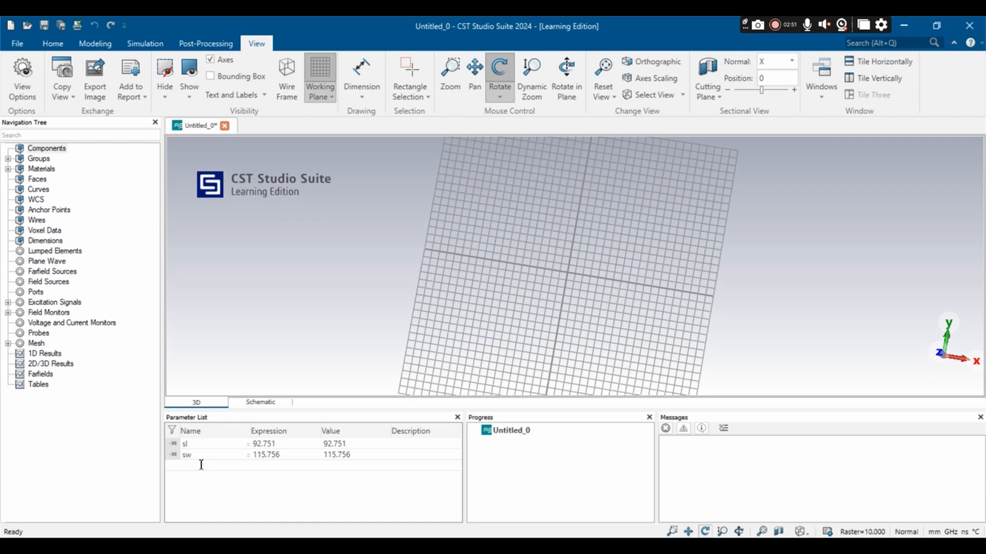
pyautogui.write('pl')
pyautogui.press('Tab')
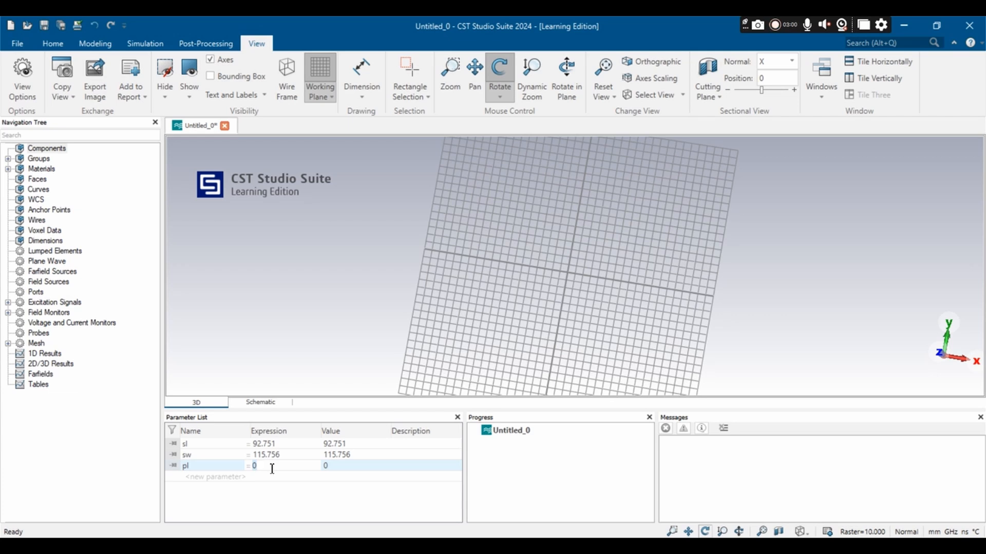
pyautogui.write('83.151')
# Step: Add the patch width parameter pw with the value 106.156
pyautogui.click(203, 477)
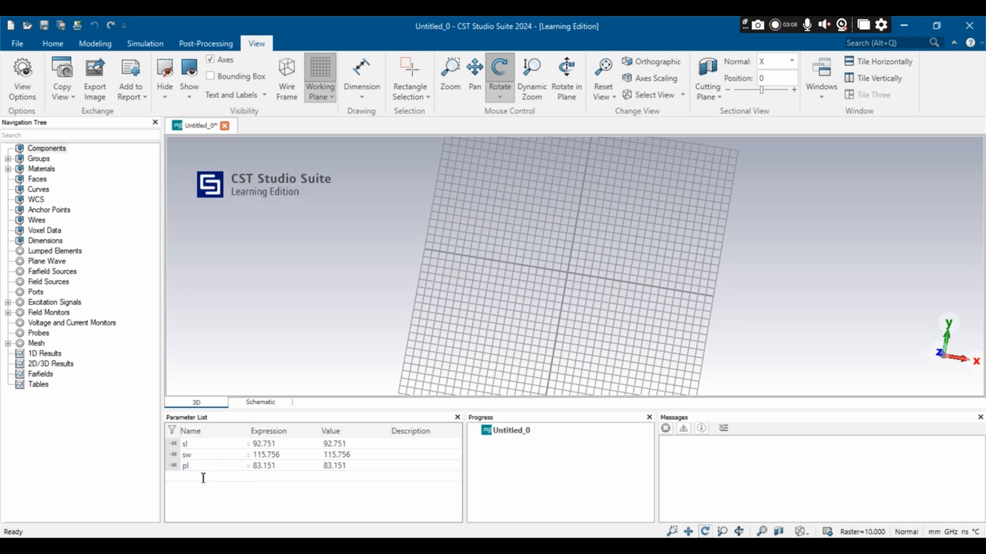
pyautogui.write('pw')
pyautogui.click(262, 477)
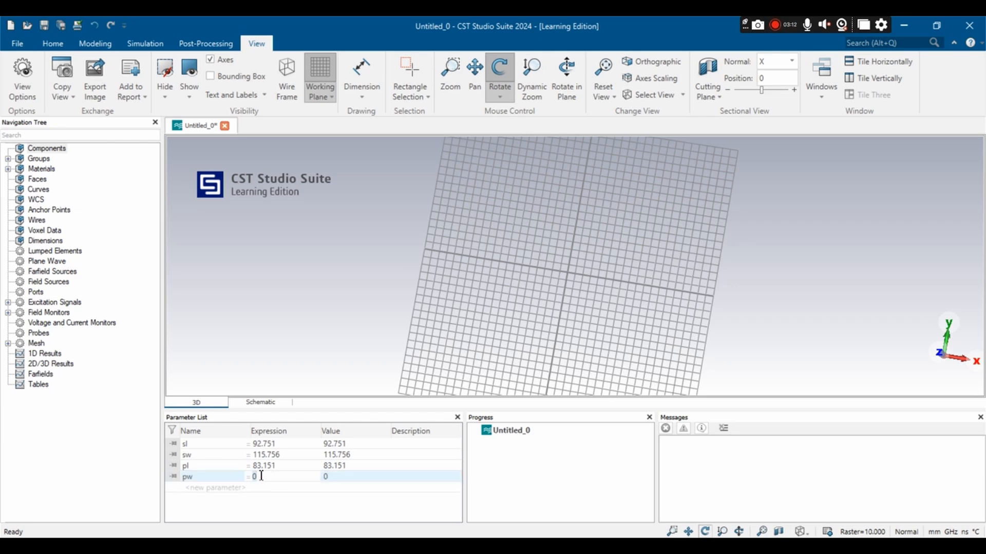
pyautogui.write('10')
pyautogui.write('5')
pyautogui.write('.156')
# Step: Add the thickness parameter t with the value 0.035 and the microstrip width parameter mw with the value 0
pyautogui.click(196, 492)
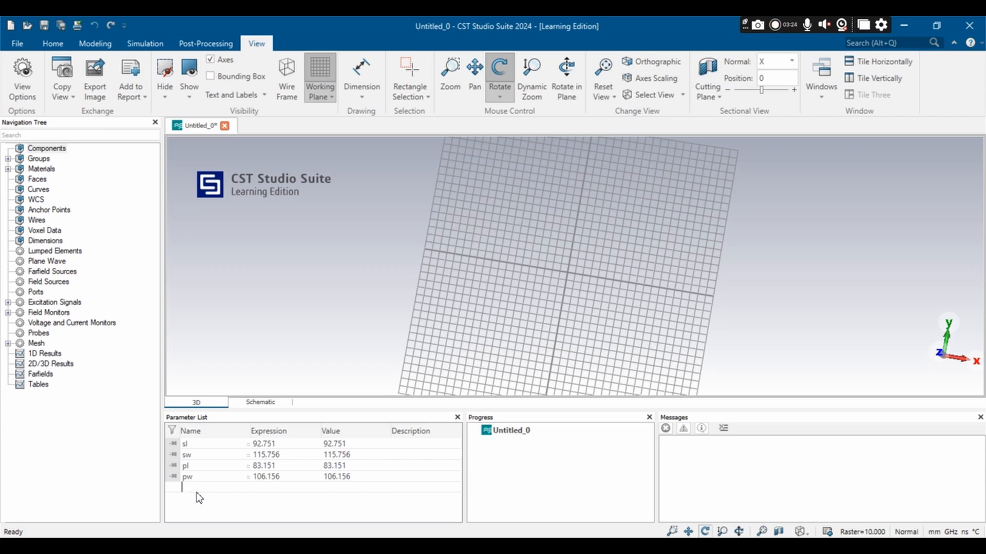
pyautogui.write('t')
pyautogui.click(265, 486)
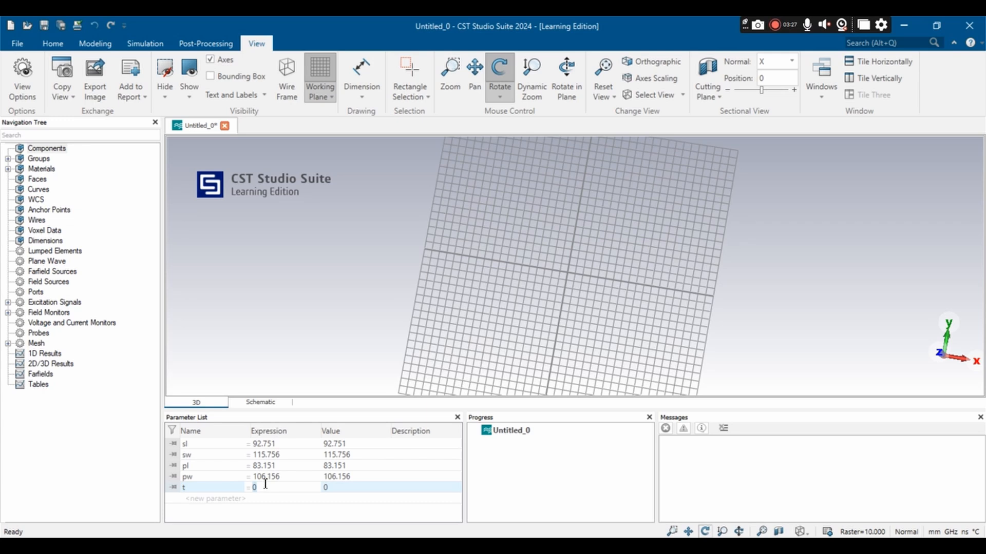
pyautogui.write('0.035')
pyautogui.click(210, 499)
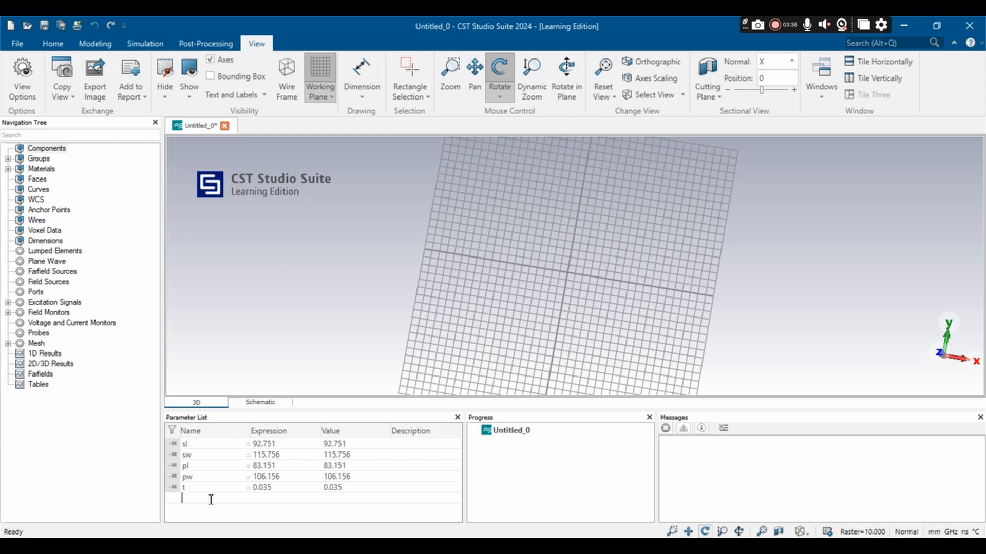
pyautogui.write('mw')
pyautogui.press('Return')
# Step: Add the microstrip length parameter ml with the expression sl/2-pl/2
pyautogui.click(201, 510)
pyautogui.write('ml')
pyautogui.click(277, 509)
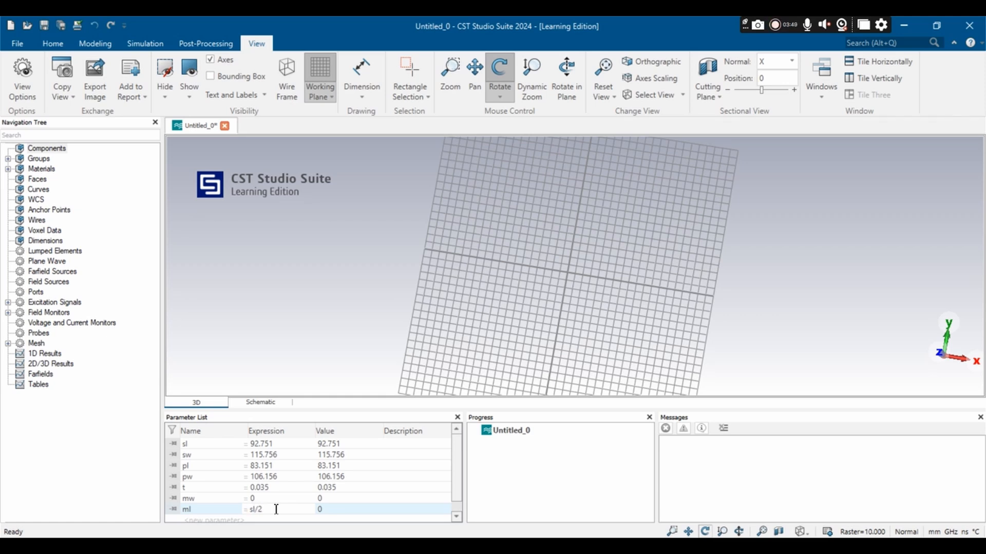
pyautogui.write('sl/2-pl/2')
pyautogui.press('Return')
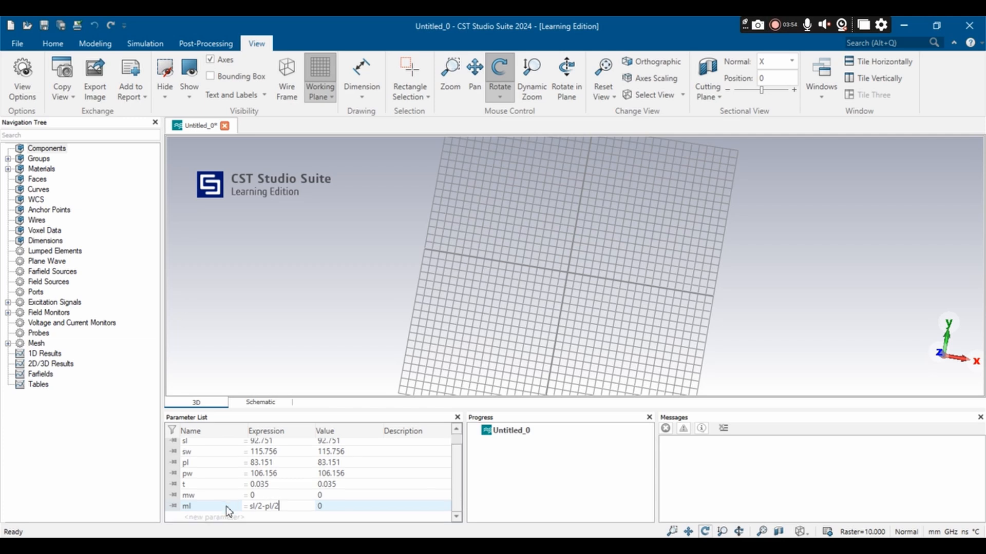
# Step: Add the inset depth parameter InL with the expression pl/3
pyautogui.click(204, 516)
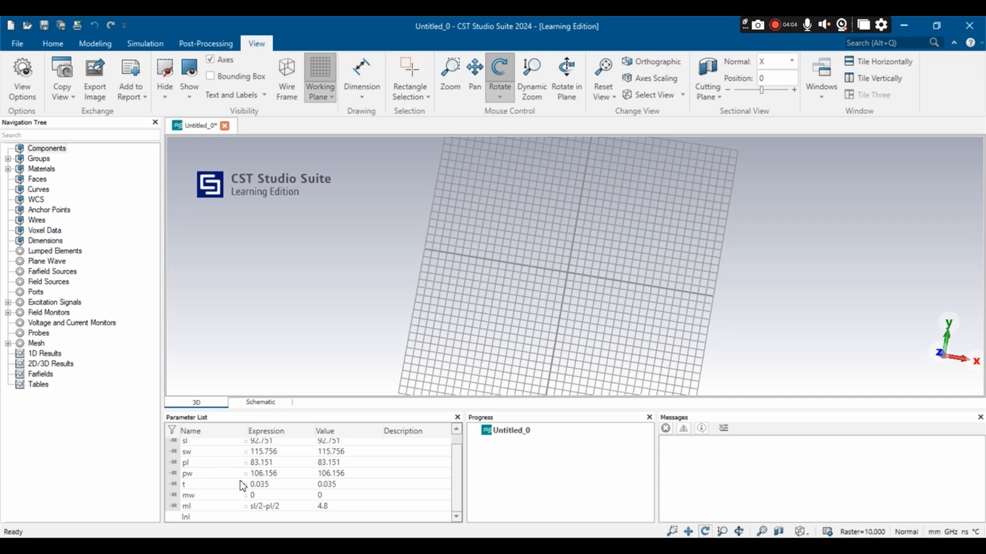
pyautogui.click(268, 517)
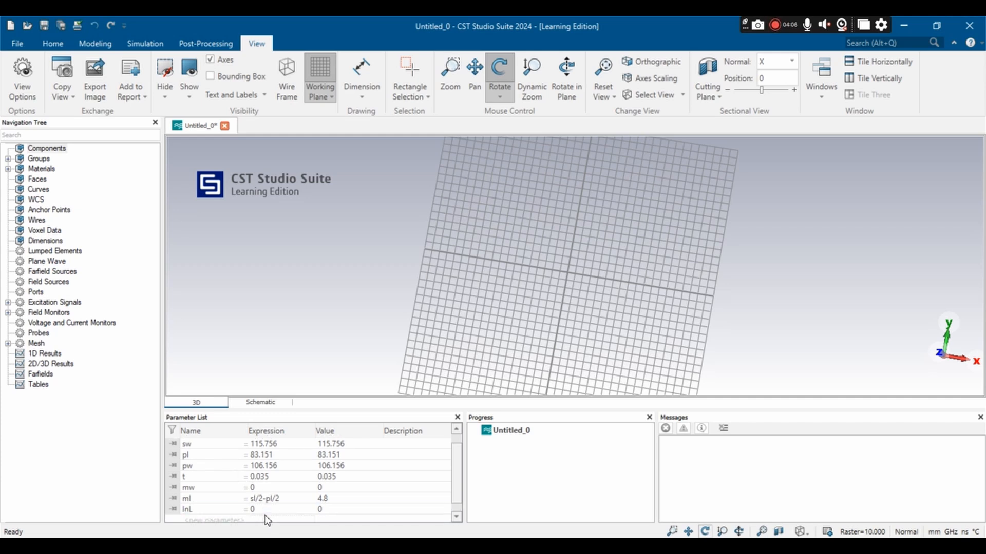
pyautogui.click(263, 510)
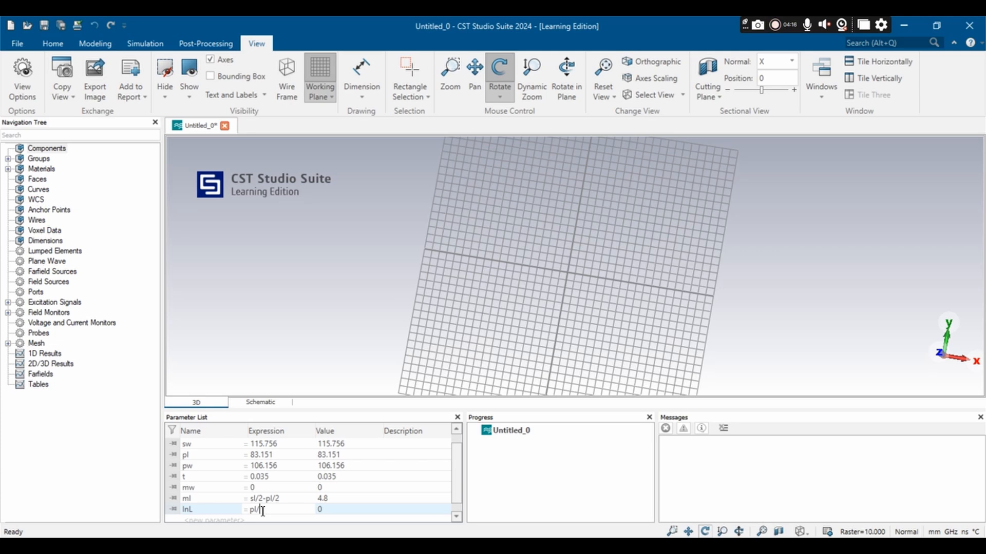
pyautogui.press('Return')
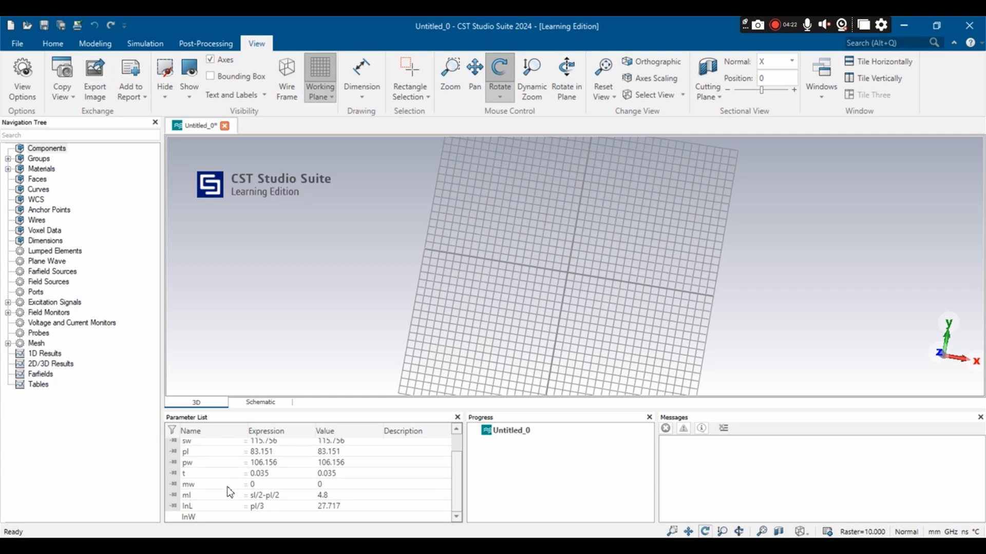
# Step: Add the inset width parameter InW with the expression mw/4
pyautogui.click(259, 518)
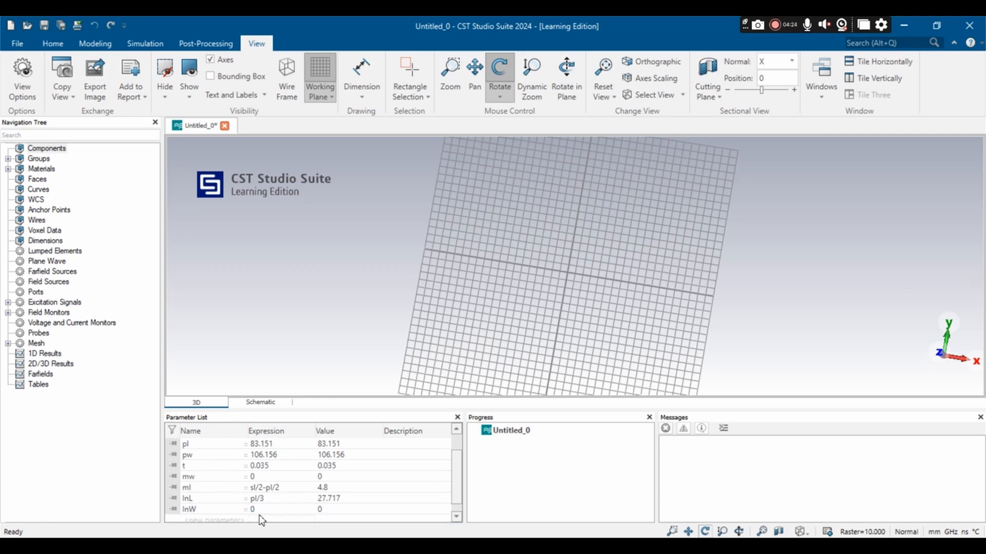
pyautogui.click(260, 510)
pyautogui.press('BackSpace')
pyautogui.write('mw')
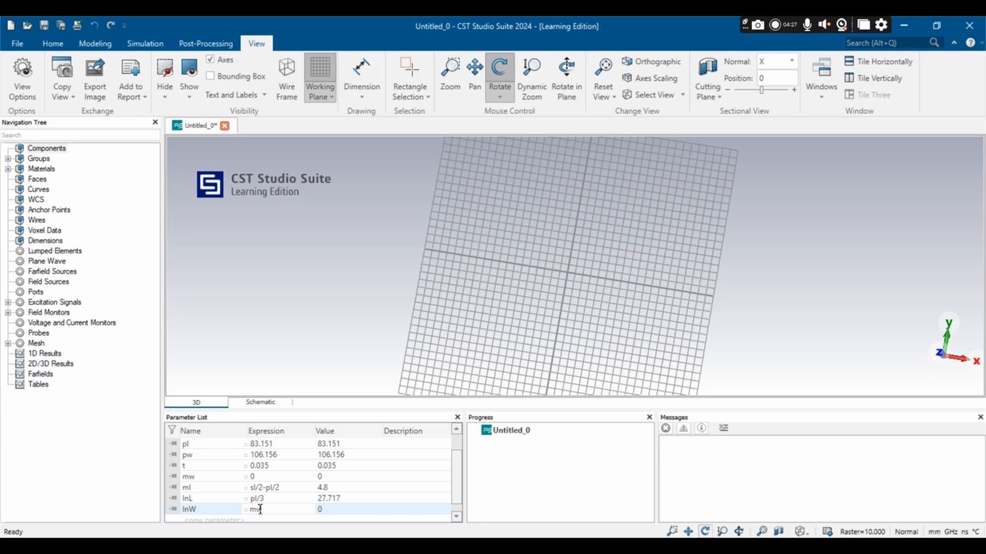
pyautogui.write('/4')
pyautogui.press('Return')
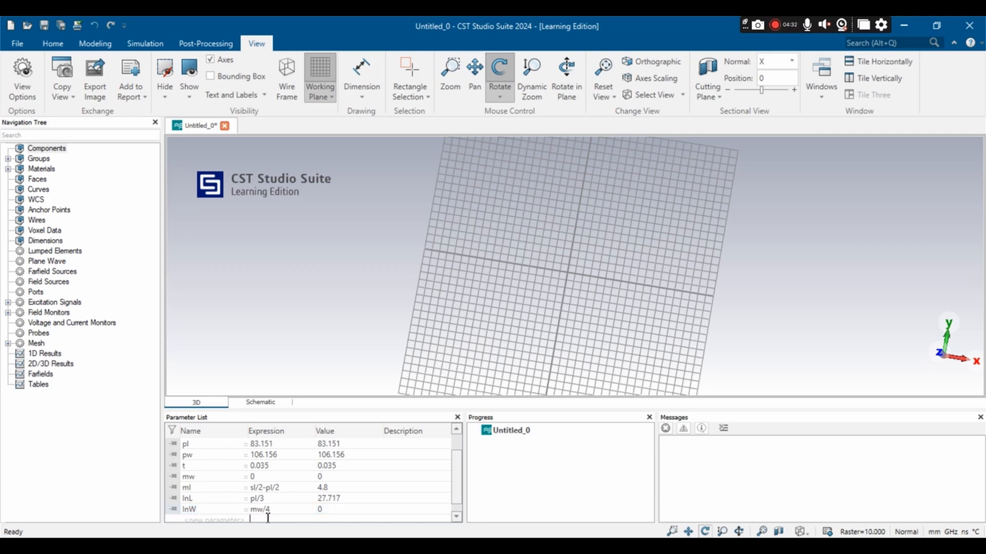
pyautogui.scroll(1, 299, 500)
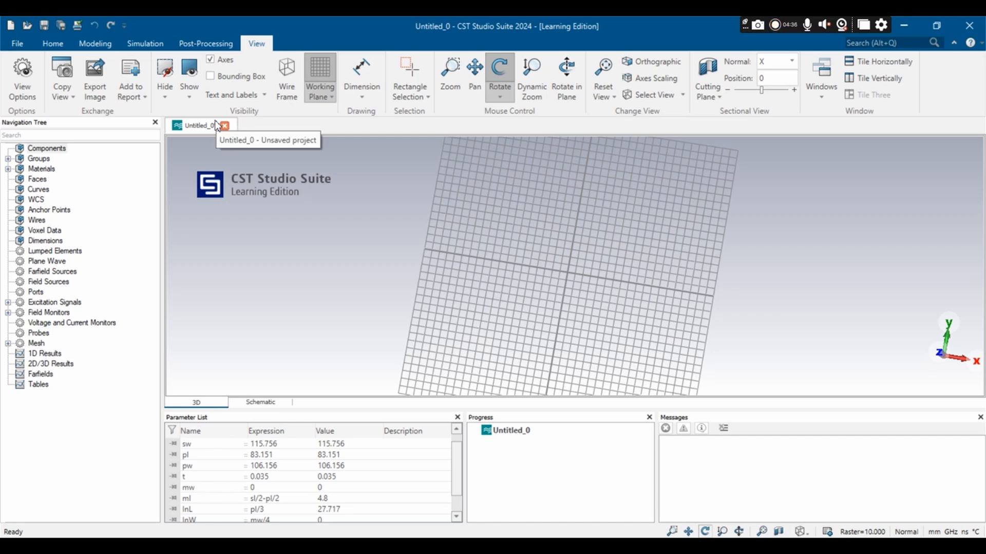
# Step: Run the Calculate analytical Line Impedance macro and choose Thin Microstrip as the line type
pyautogui.click(51, 44)
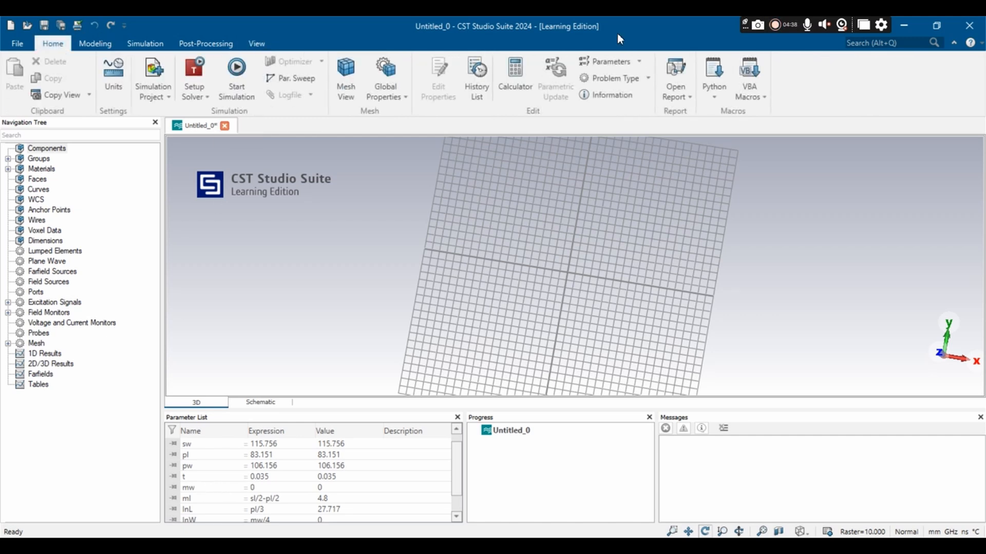
pyautogui.click(757, 102)
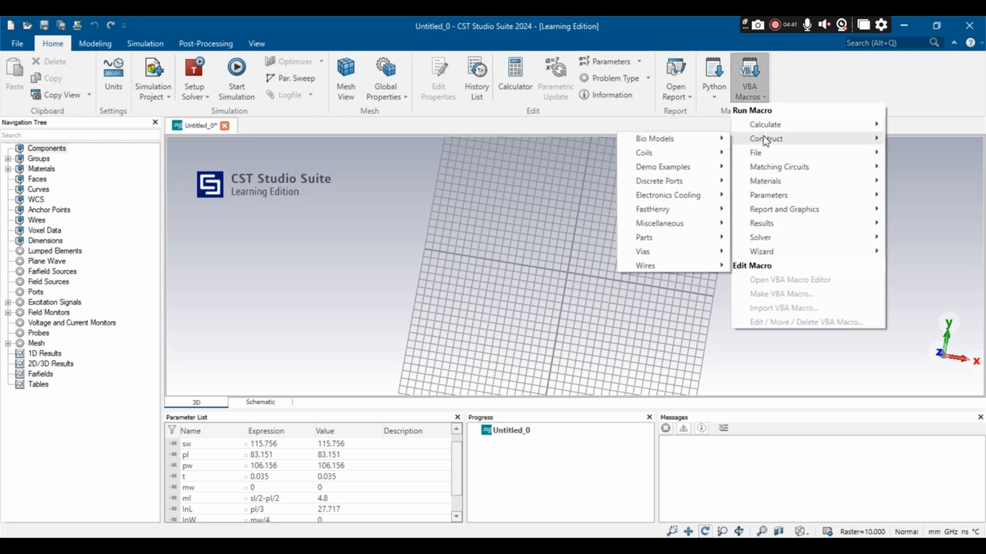
pyautogui.moveTo(765, 125)
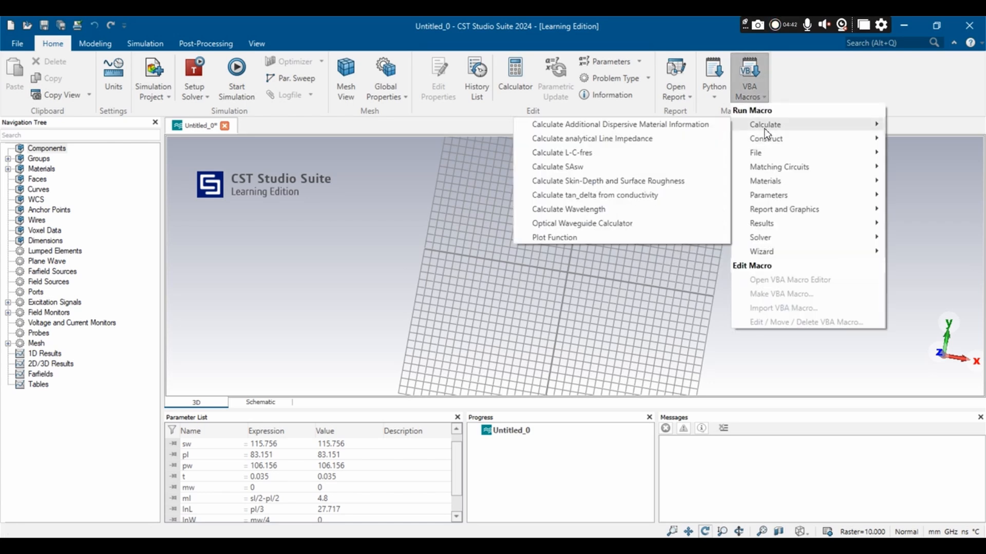
pyautogui.click(629, 139)
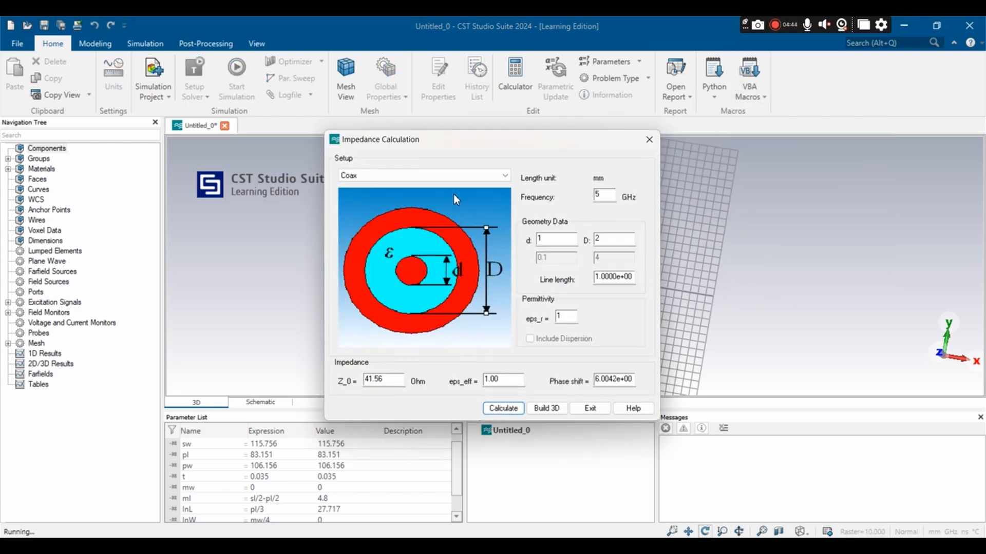
pyautogui.click(363, 175)
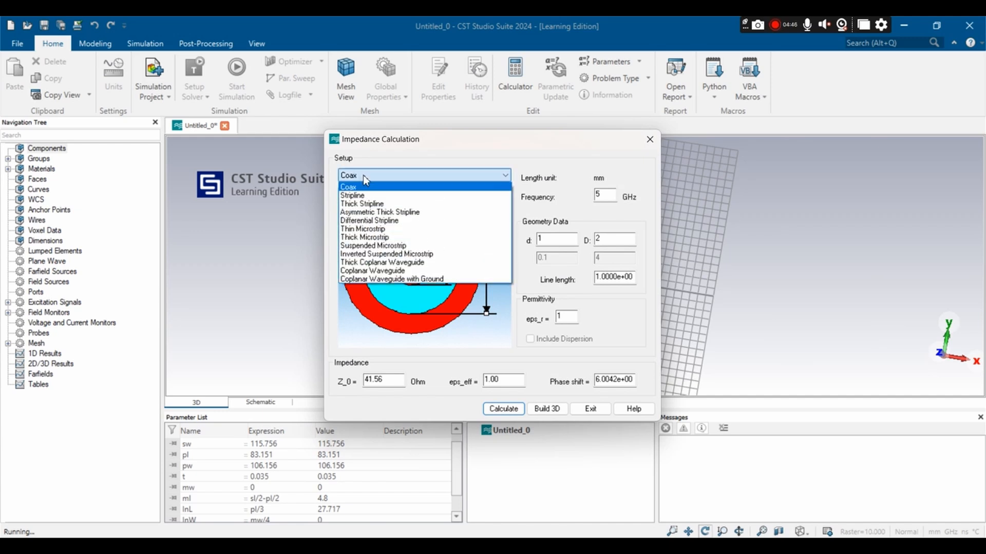
pyautogui.click(370, 229)
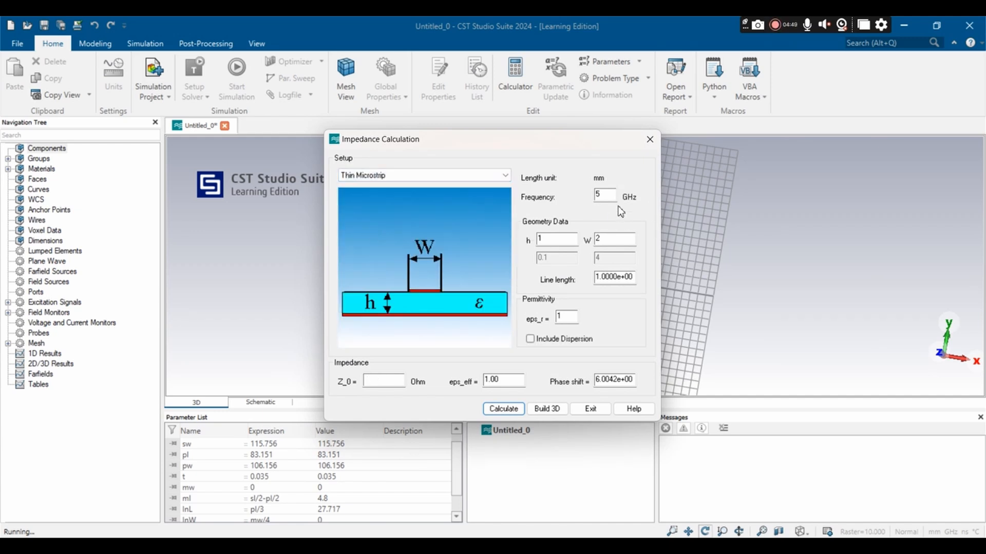
# Step: Calculate the microstrip impedance for a frequency of 0.868 GHz, substrate height h of 1.6 mm and permittivity eps_r of 4.3
pyautogui.click(603, 194)
pyautogui.press('BackSpace')
pyautogui.write('0.868')
pyautogui.click(547, 237)
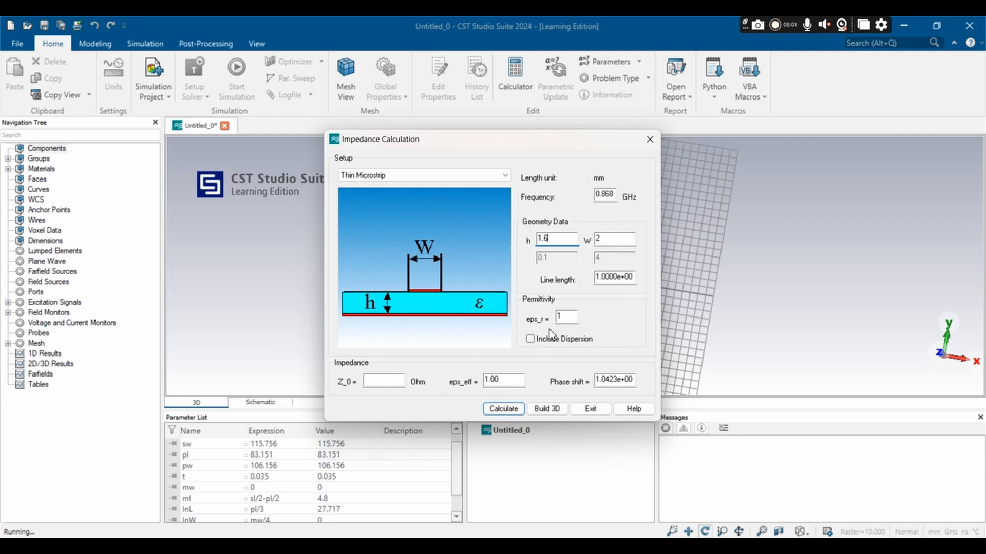
pyautogui.click(564, 317)
pyautogui.moveTo(565, 317); pyautogui.dragTo(536, 321)
pyautogui.write('4.3')
pyautogui.click(503, 409)
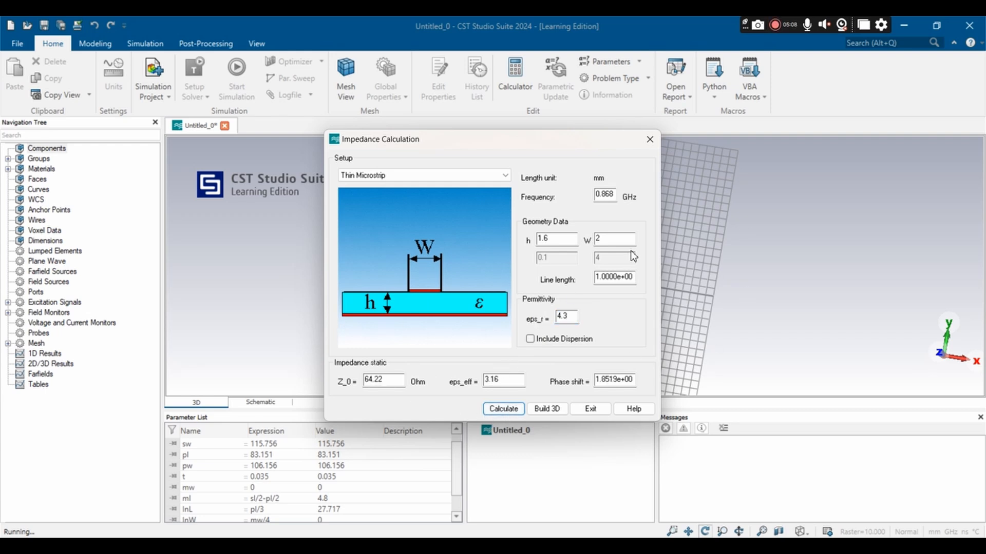
# Step: Set the microstrip width W to 3.137 mm, recalculate the impedance, and close the impedance calculation
pyautogui.moveTo(606, 238); pyautogui.dragTo(590, 241)
pyautogui.write('3.137')
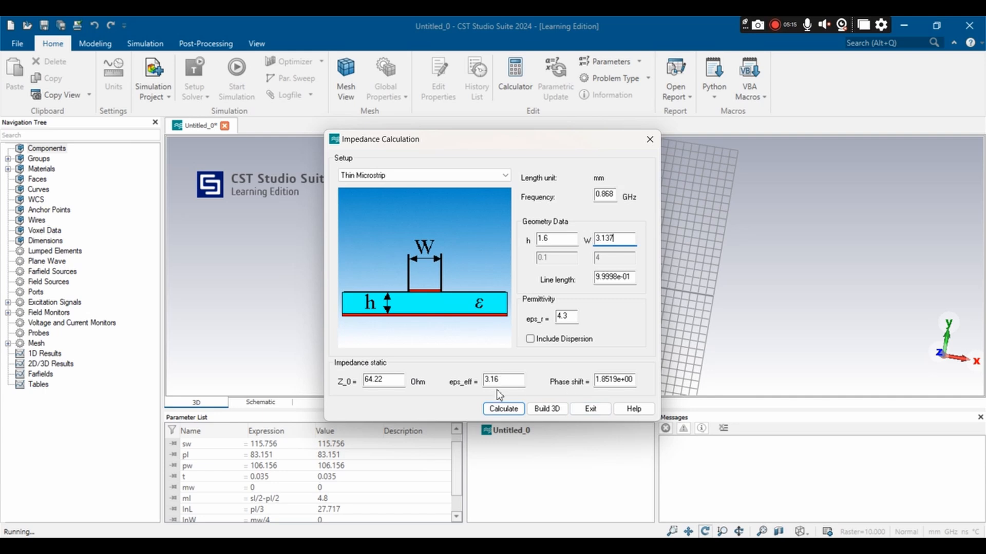
pyautogui.click(502, 409)
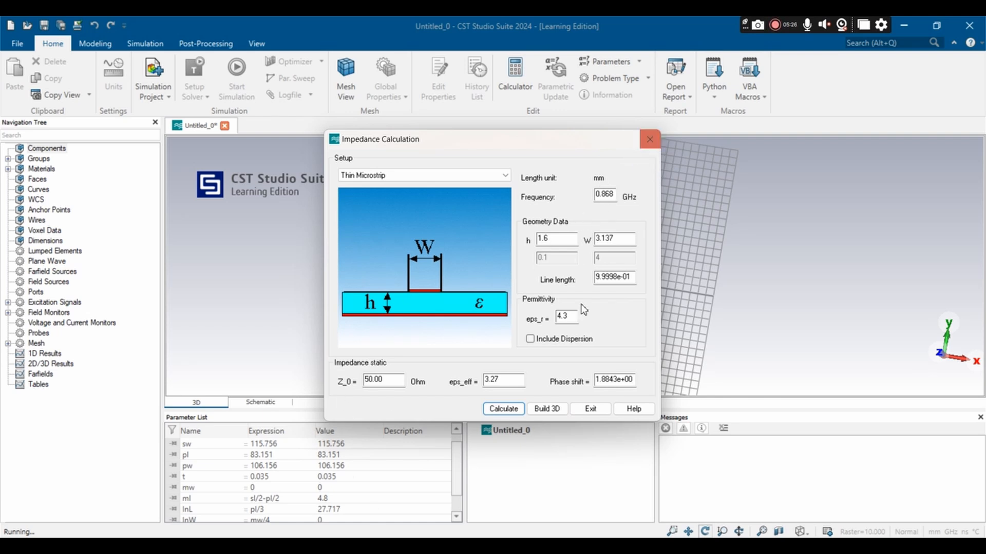
pyautogui.click(588, 408)
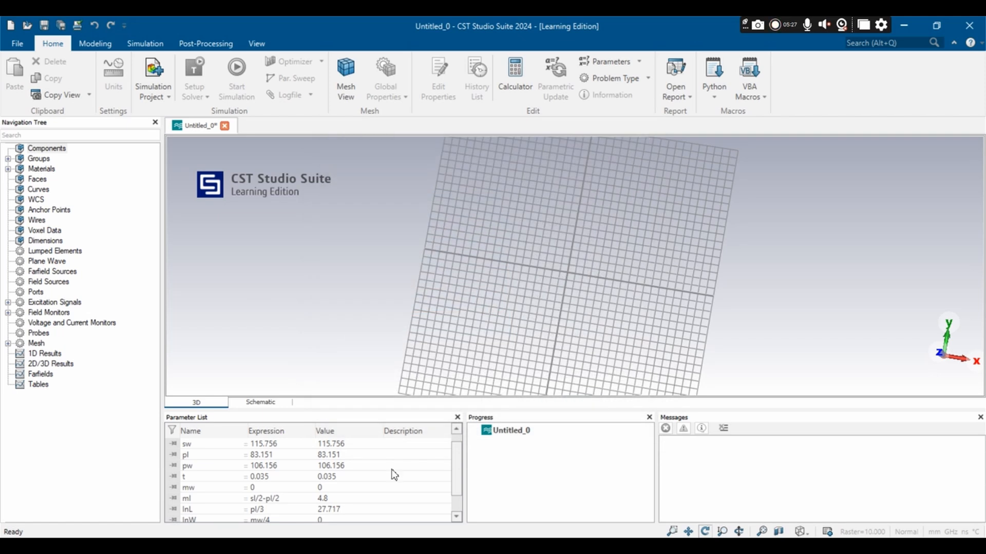
# Step: Set the microstrip width parameter mw to 3.137
pyautogui.scroll(-1, 392, 467)
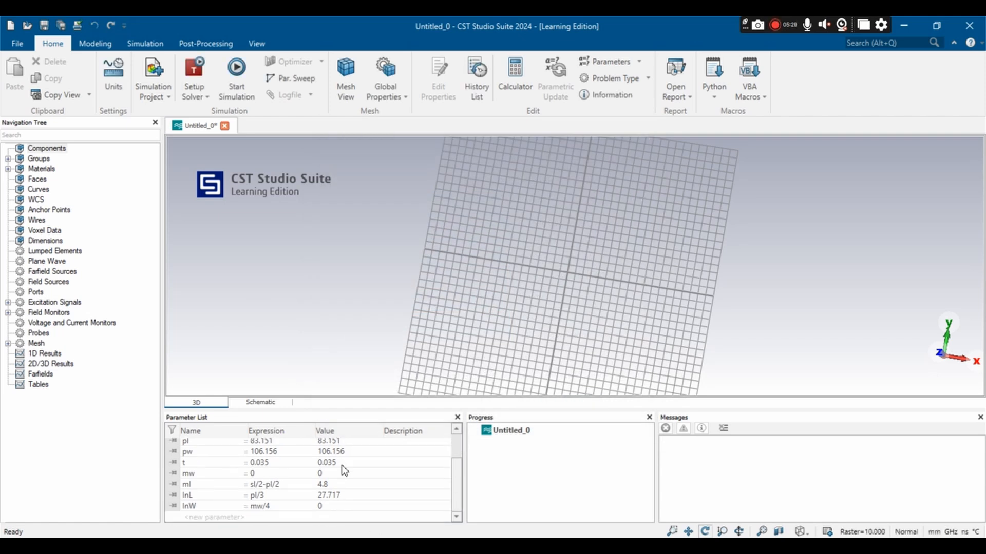
pyautogui.doubleClick(267, 472)
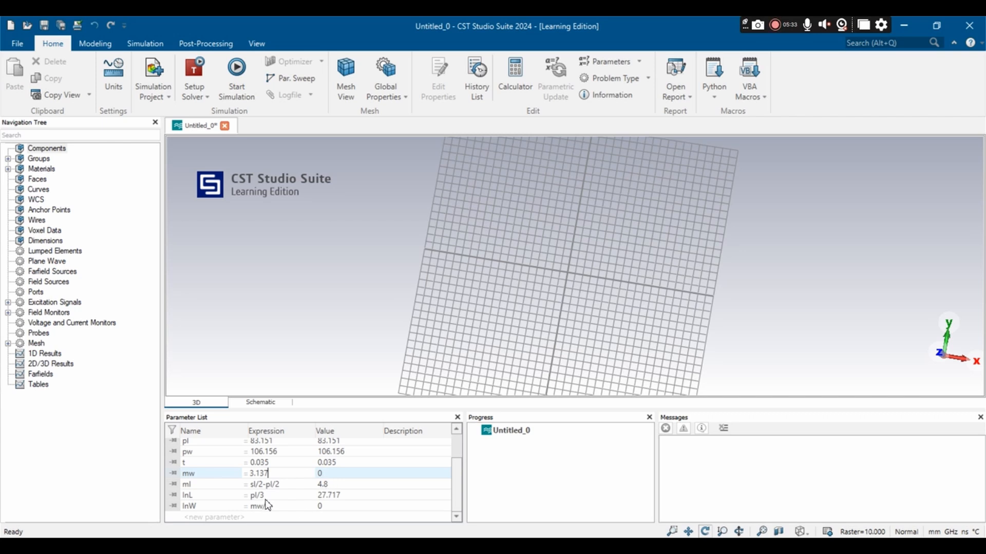
pyautogui.click(286, 507)
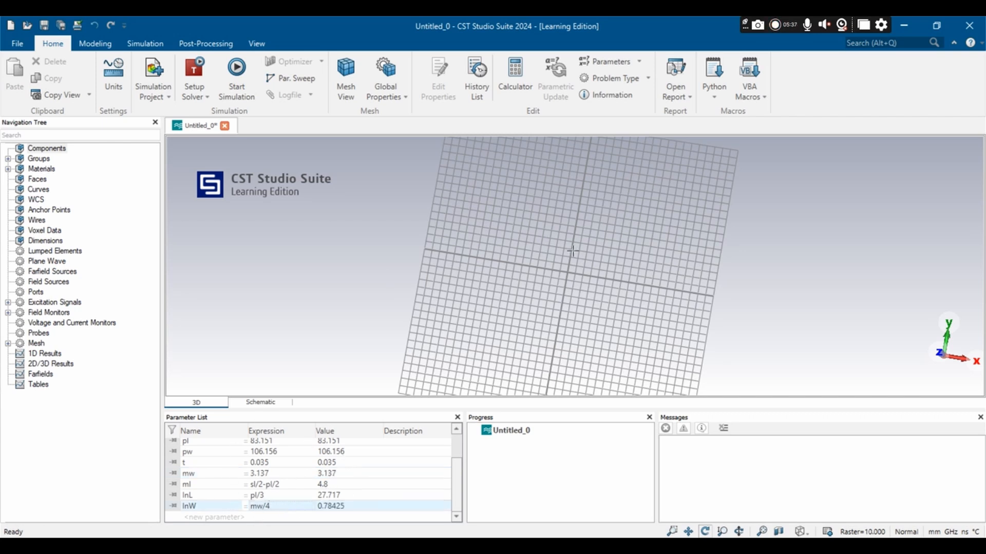
# Step: Start a brick named substrate with its X extent from -sl/2 to sl/2
pyautogui.moveTo(573, 251)
pyautogui.mouseDown()
pyautogui.moveTo(521, 226)
pyautogui.moveTo(588, 250)
pyautogui.mouseUp()
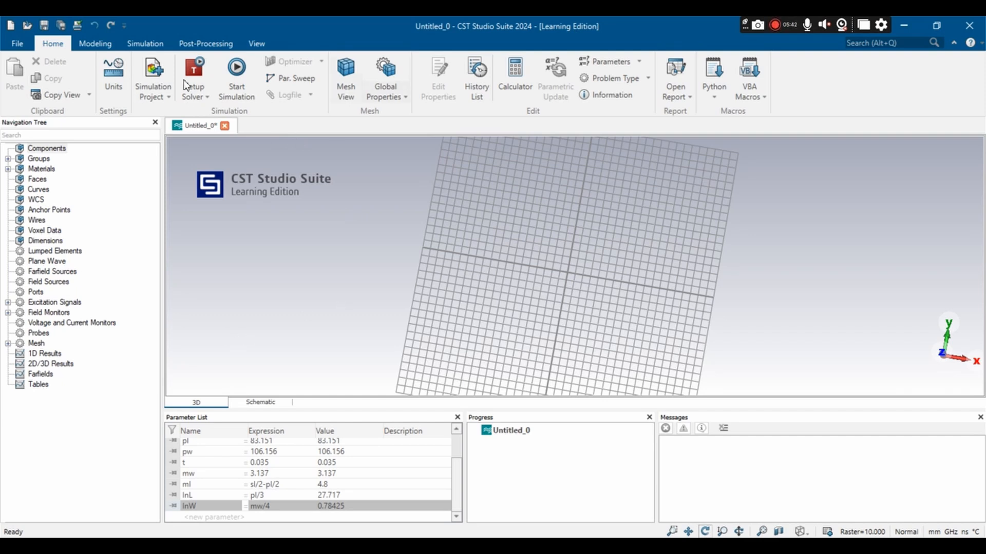
pyautogui.click(95, 43)
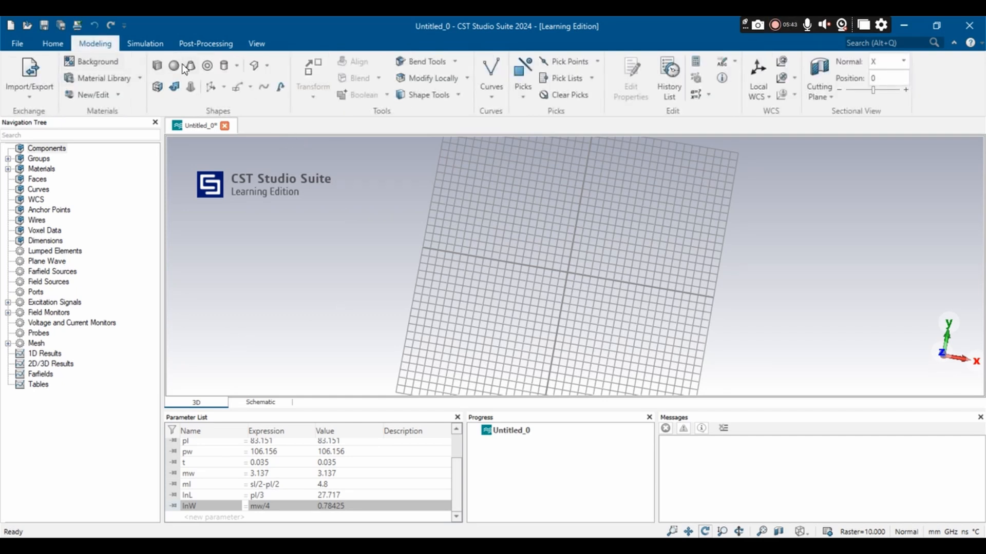
pyautogui.click(157, 67)
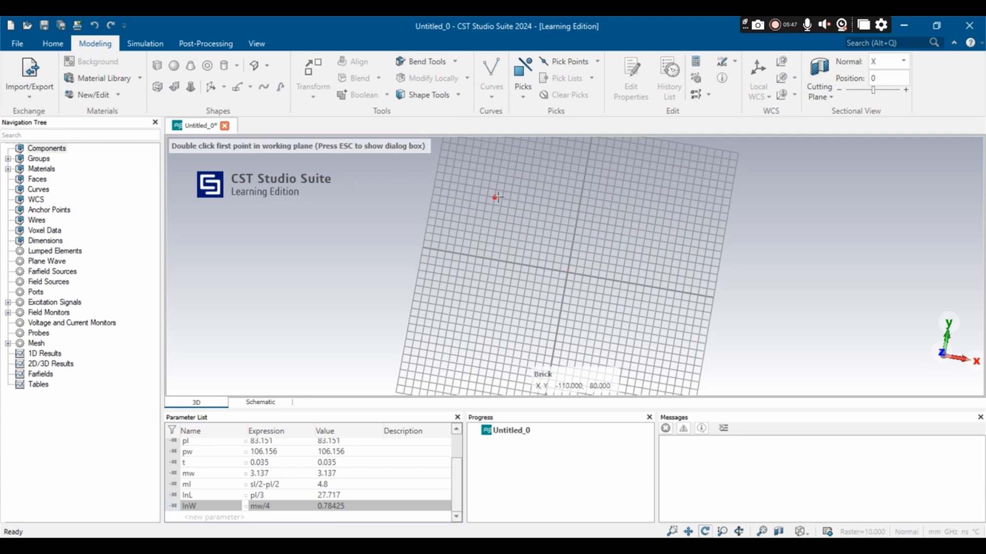
pyautogui.press('Escape')
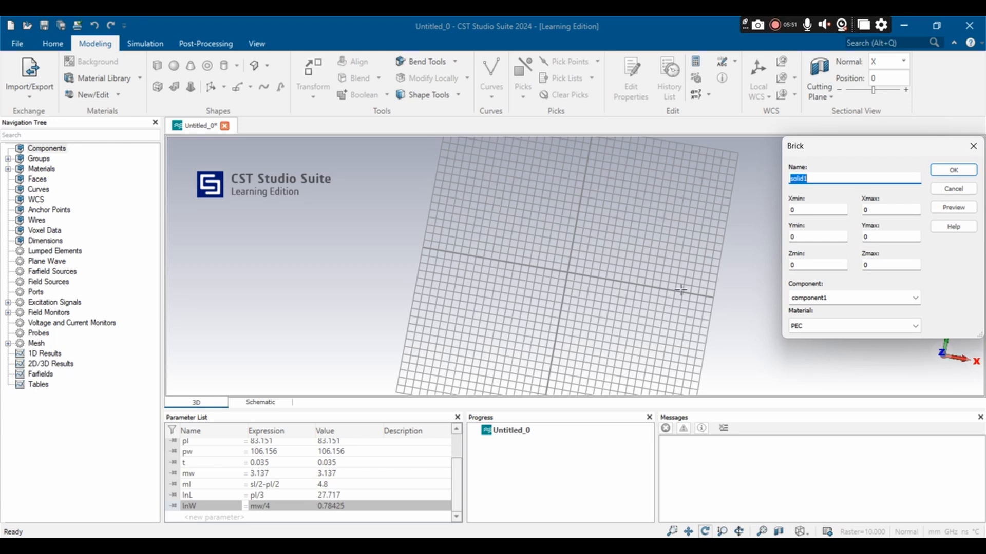
pyautogui.click(824, 177)
pyautogui.moveTo(808, 209); pyautogui.dragTo(779, 209)
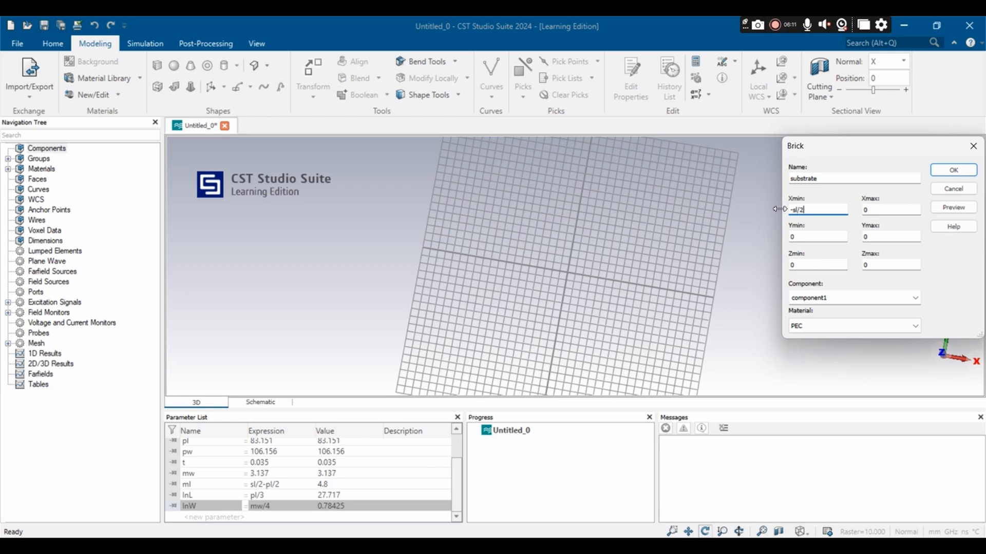
pyautogui.write('-sl/2')
pyautogui.doubleClick(866, 210)
# Step: Set the substrate brick's Y extent from -sw/2 to sw/2 and its Zmax to sh
pyautogui.doubleClick(805, 237)
pyautogui.write('-s')
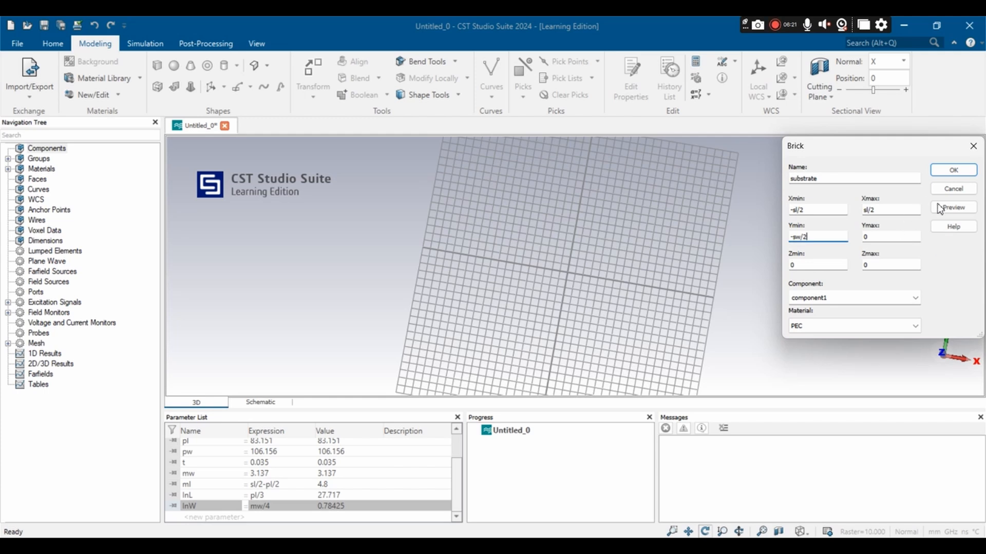
pyautogui.doubleClick(872, 236)
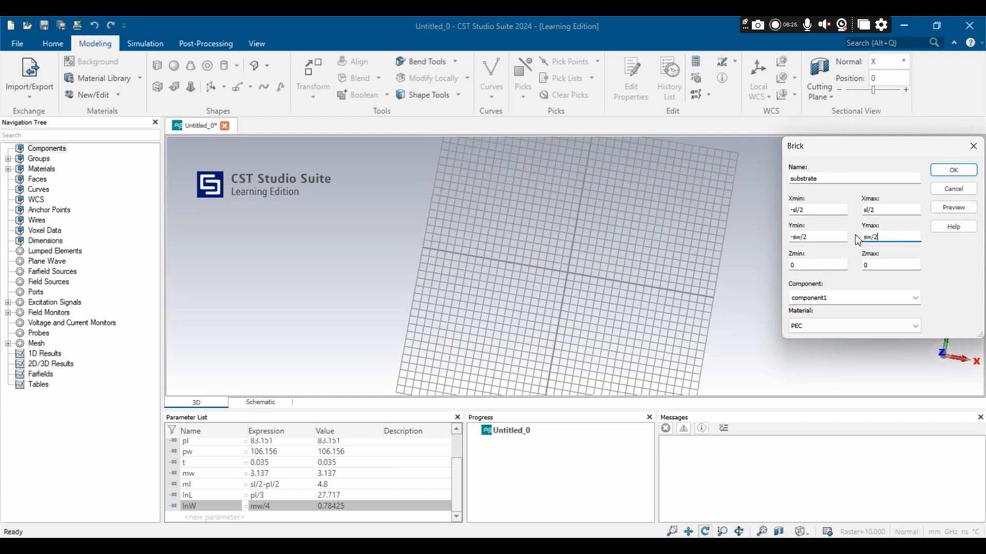
pyautogui.doubleClick(880, 264)
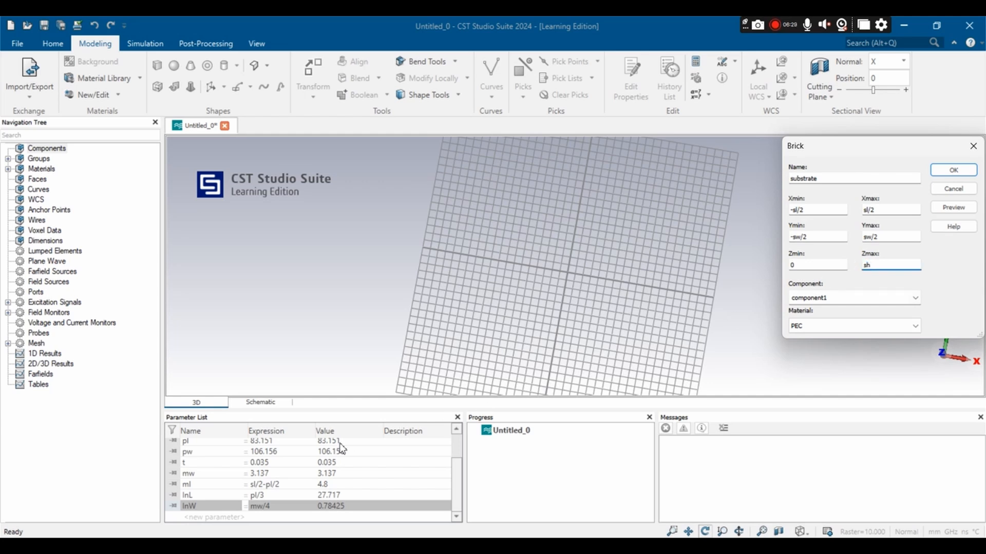
pyautogui.scroll(1, 307, 469)
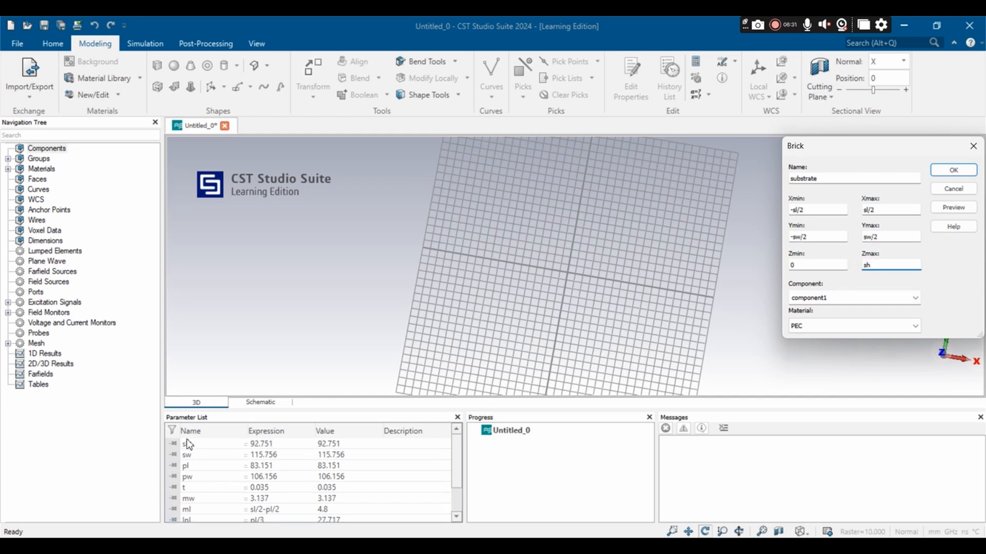
# Step: Load FR-4 (lossy) from the material library as the substrate brick's material
pyautogui.click(833, 328)
pyautogui.click(833, 345)
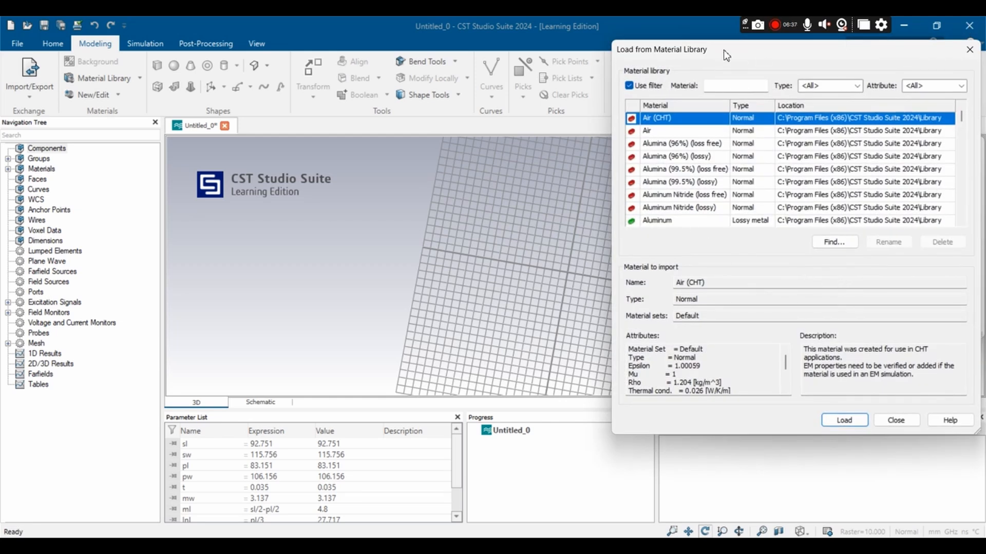
pyautogui.click(722, 86)
pyautogui.write('f')
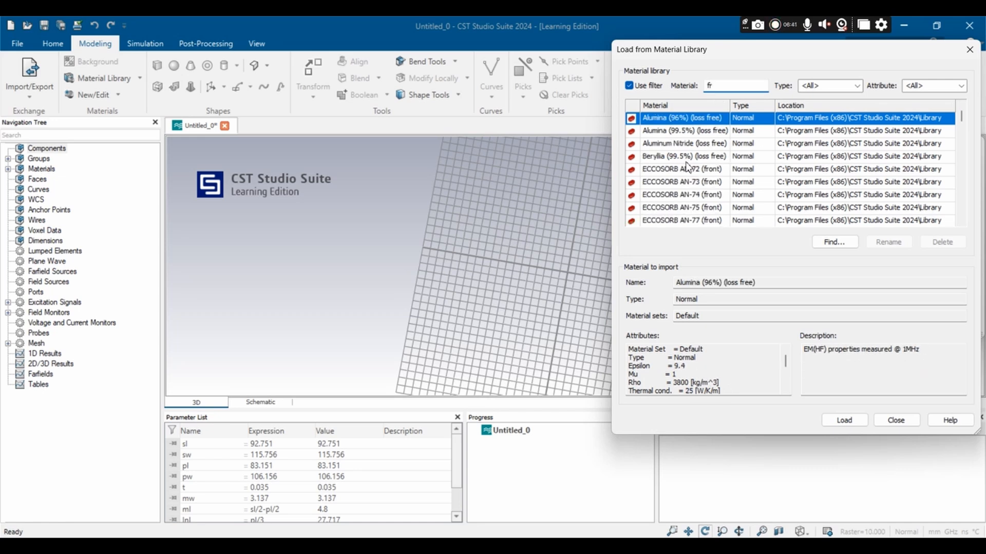
pyautogui.write('r')
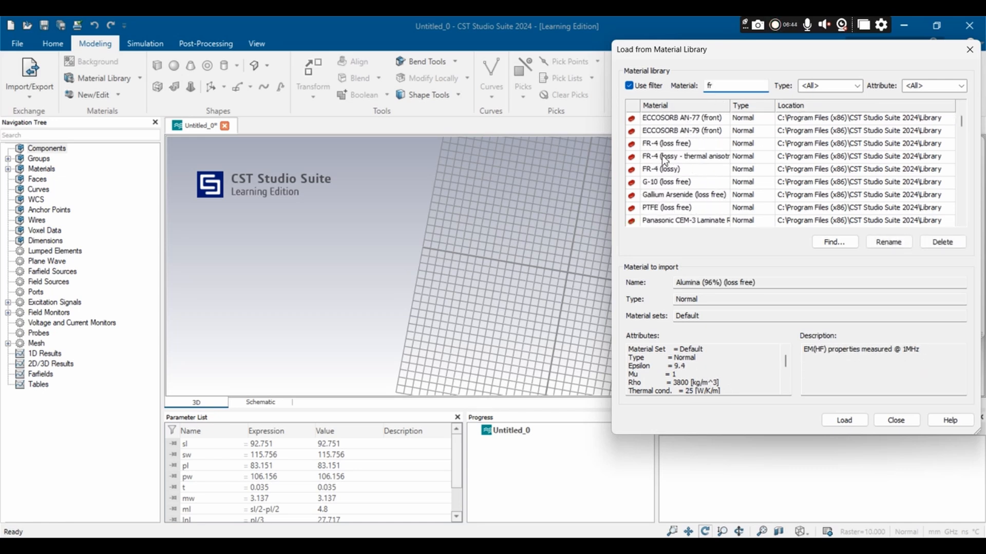
pyautogui.click(670, 169)
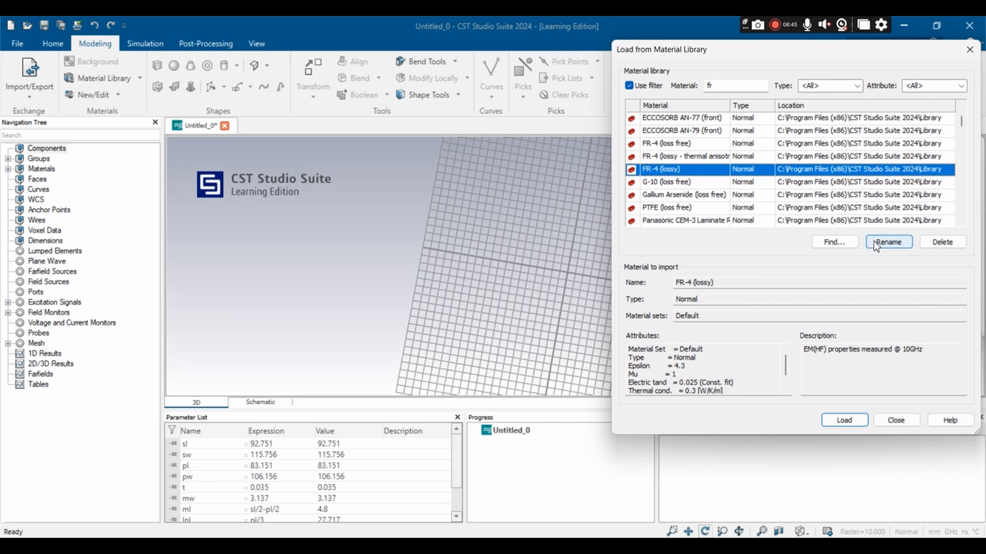
pyautogui.click(851, 422)
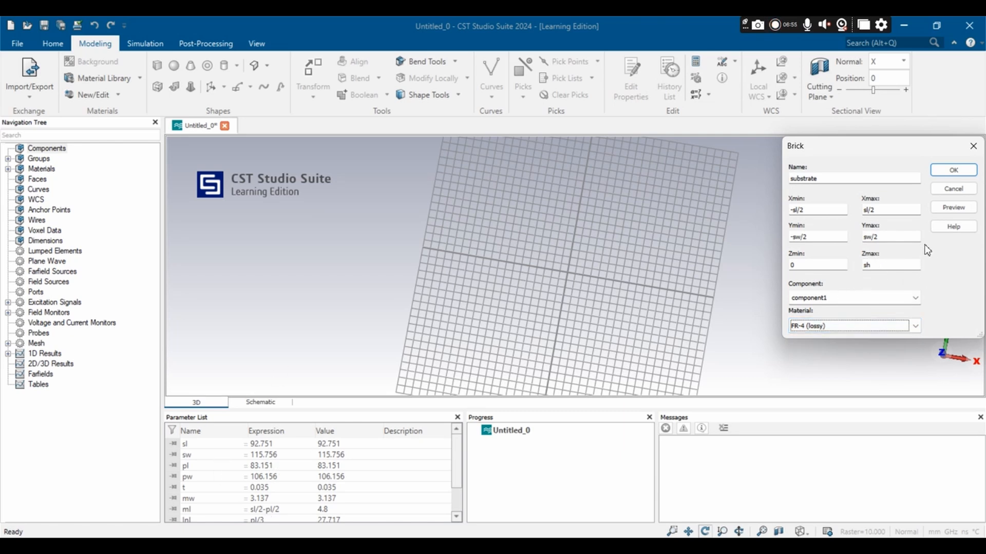
# Step: Preview the substrate brick, define the missing parameter sh as 1.6, and create the brick
pyautogui.click(949, 209)
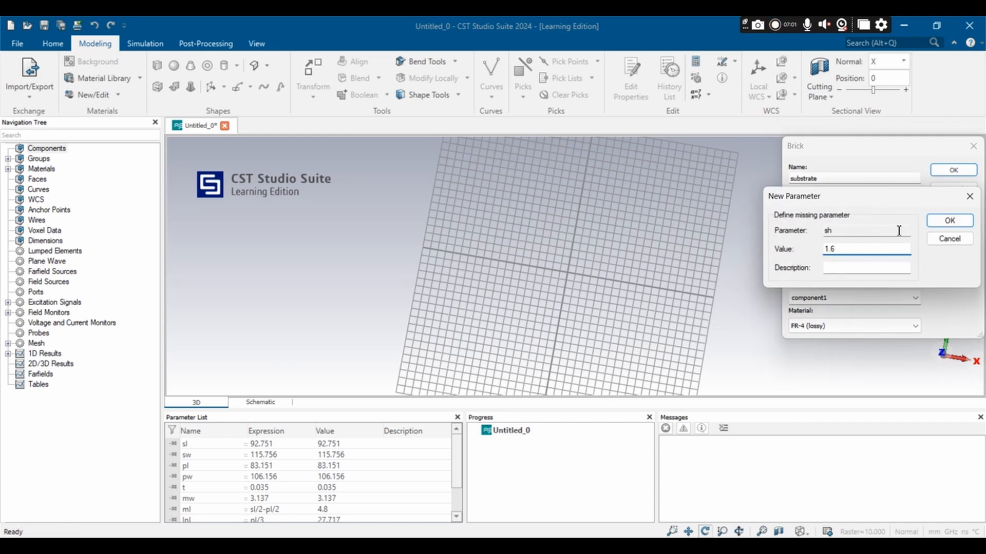
pyautogui.click(947, 221)
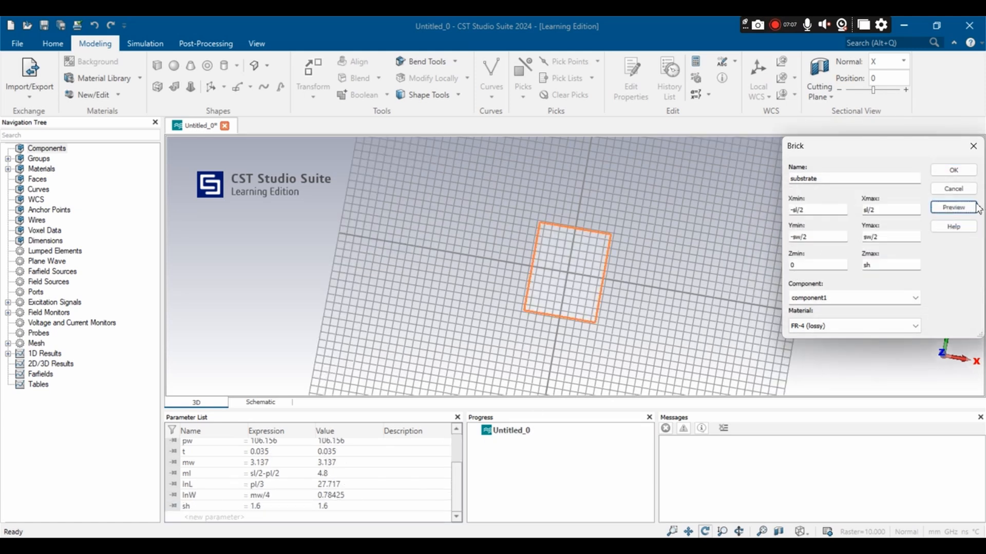
pyautogui.moveTo(625, 261)
pyautogui.mouseDown()
pyautogui.moveTo(642, 100)
pyautogui.moveTo(548, 44)
pyautogui.moveTo(644, 210)
pyautogui.mouseUp()
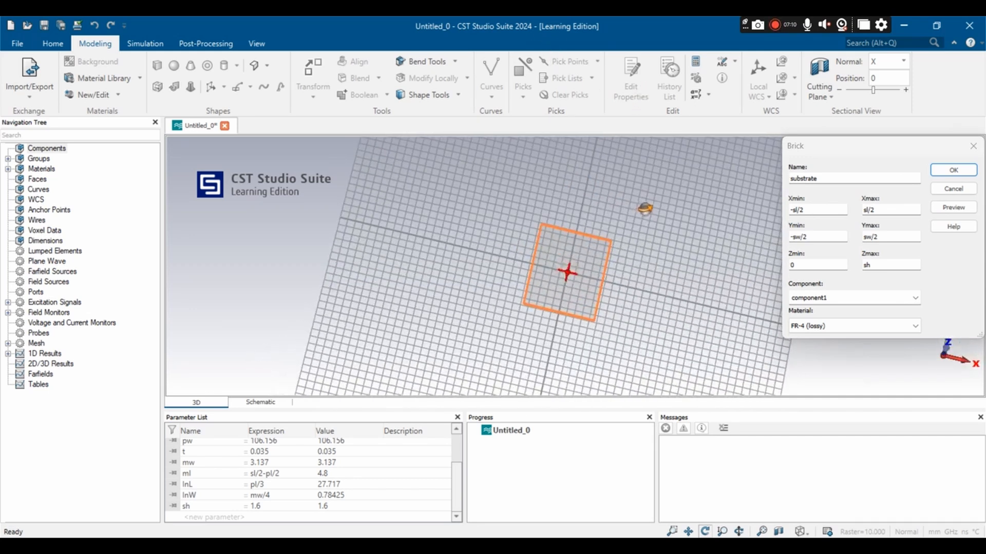
pyautogui.click(944, 177)
# Step: Activate the local working coordinate system on the substrate model
pyautogui.scroll(5, 609, 313)
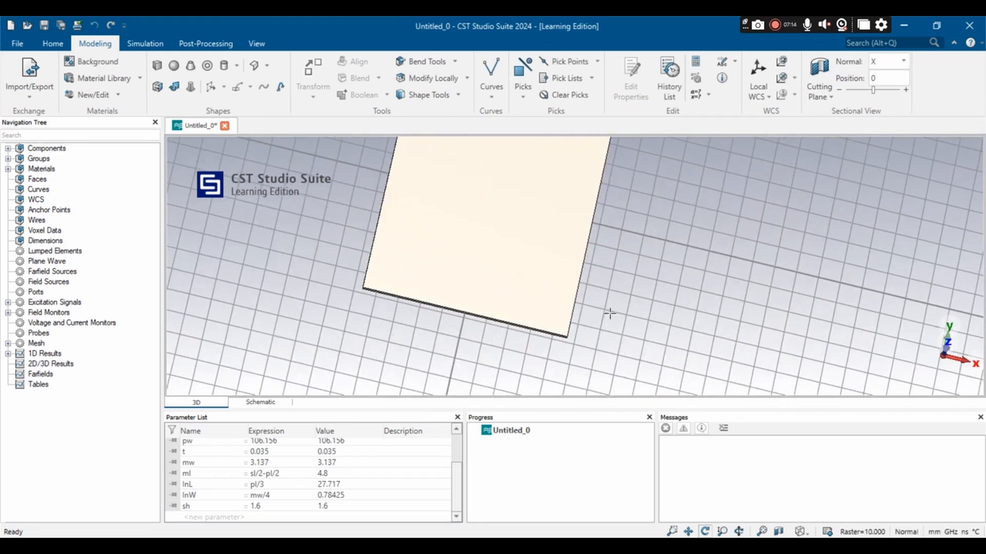
pyautogui.moveTo(488, 317)
pyautogui.mouseDown()
pyautogui.moveTo(528, 204)
pyautogui.moveTo(374, 192)
pyautogui.moveTo(397, 245)
pyautogui.mouseUp()
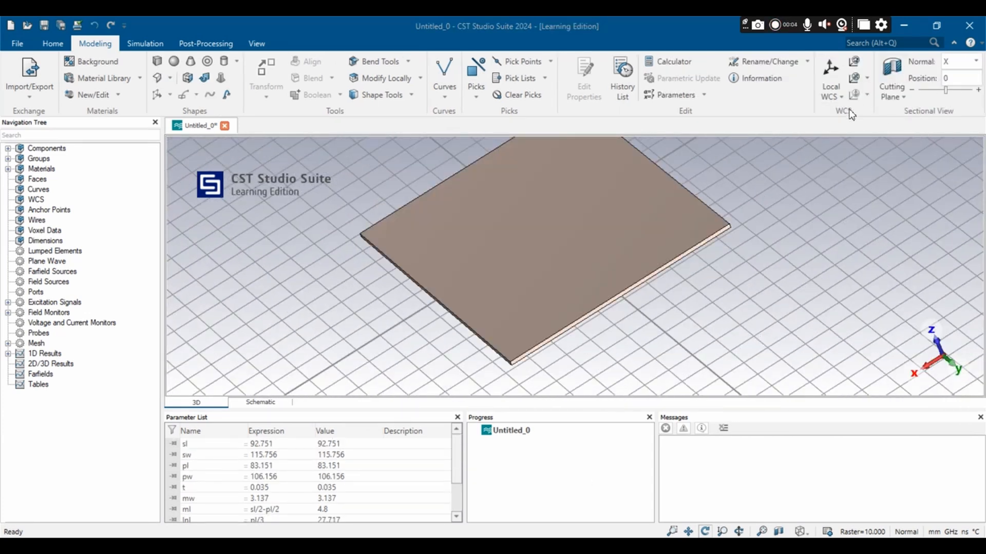
pyautogui.click(830, 72)
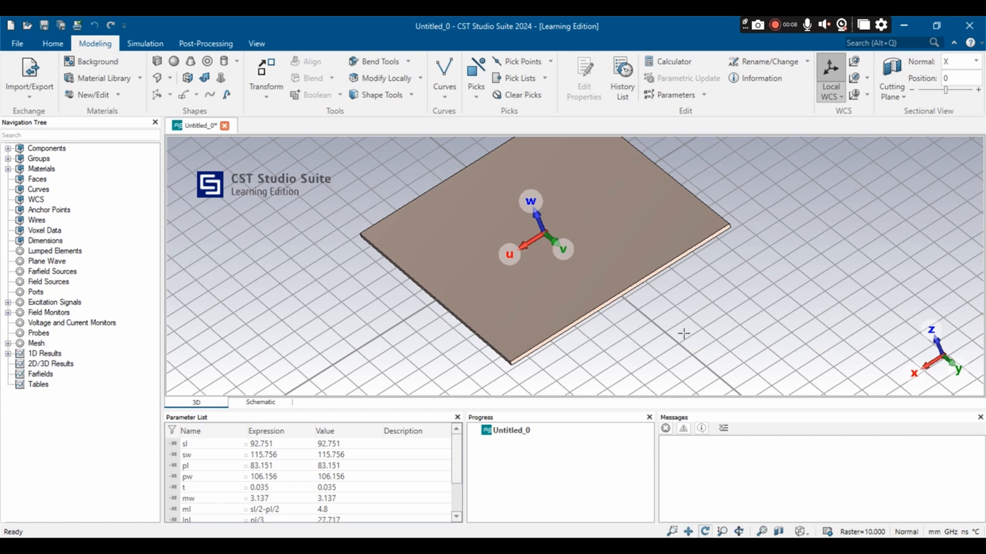
# Step: Pick the underside face of the substrate and align the local coordinate system with it
pyautogui.moveTo(642, 214); pyautogui.dragTo(575, 306)
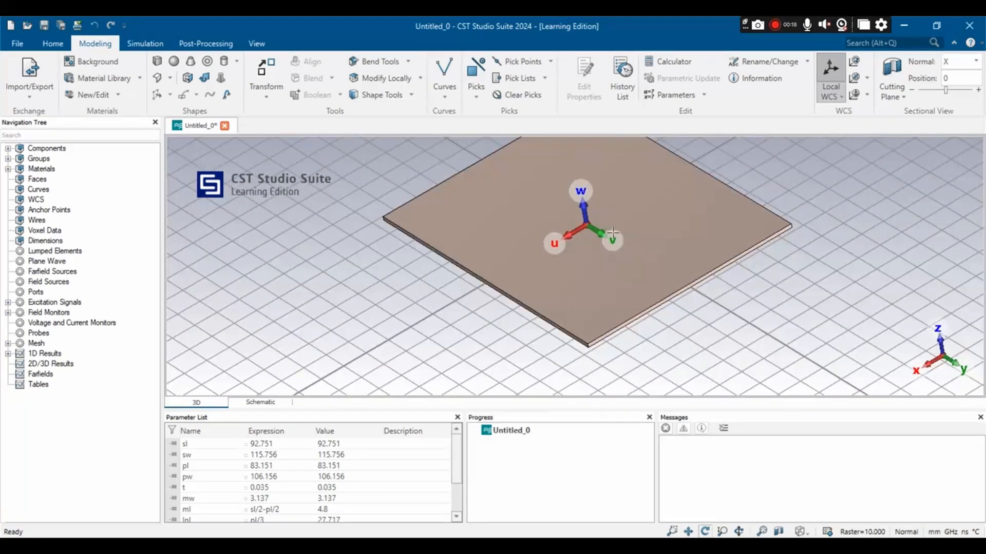
pyautogui.scroll(-4, 648, 284)
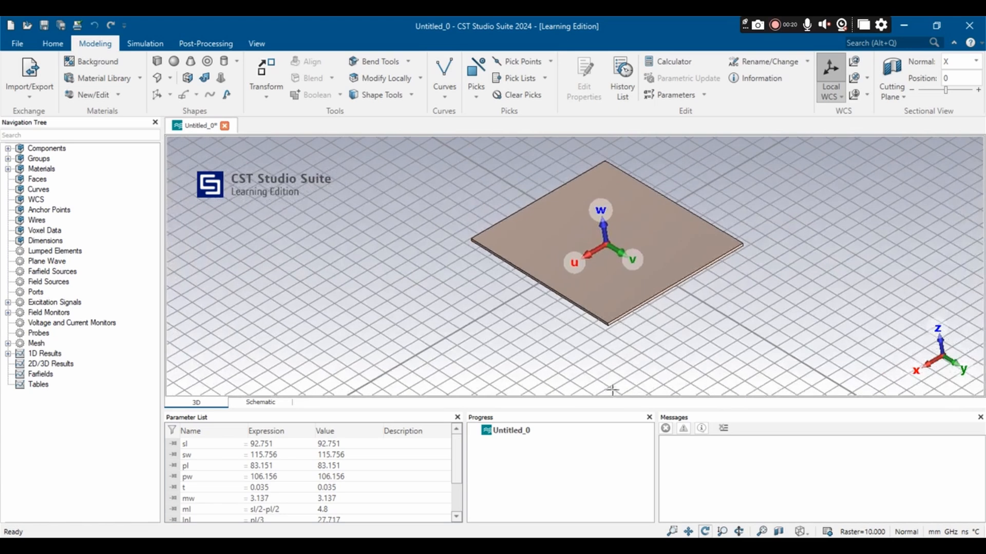
pyautogui.moveTo(634, 389); pyautogui.dragTo(620, 216)
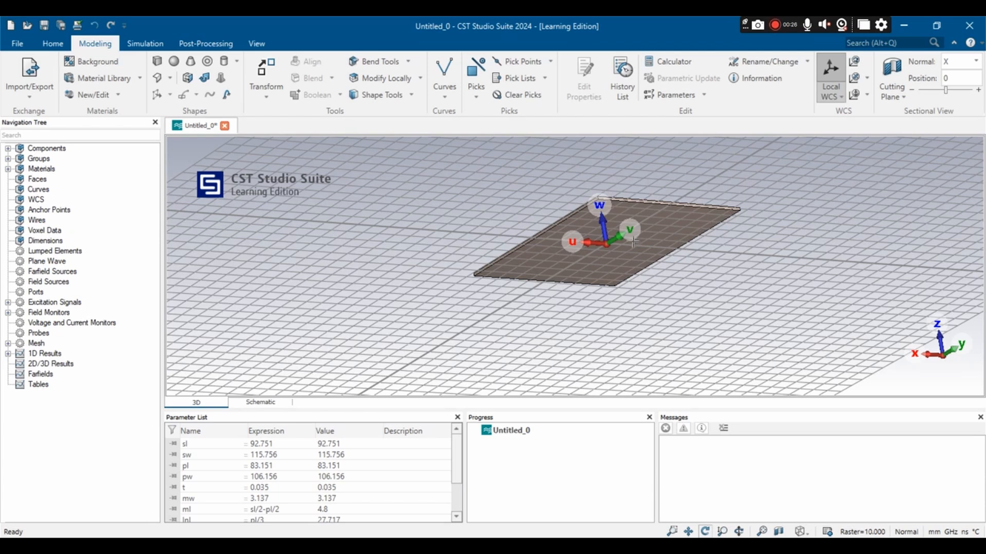
pyautogui.click(476, 91)
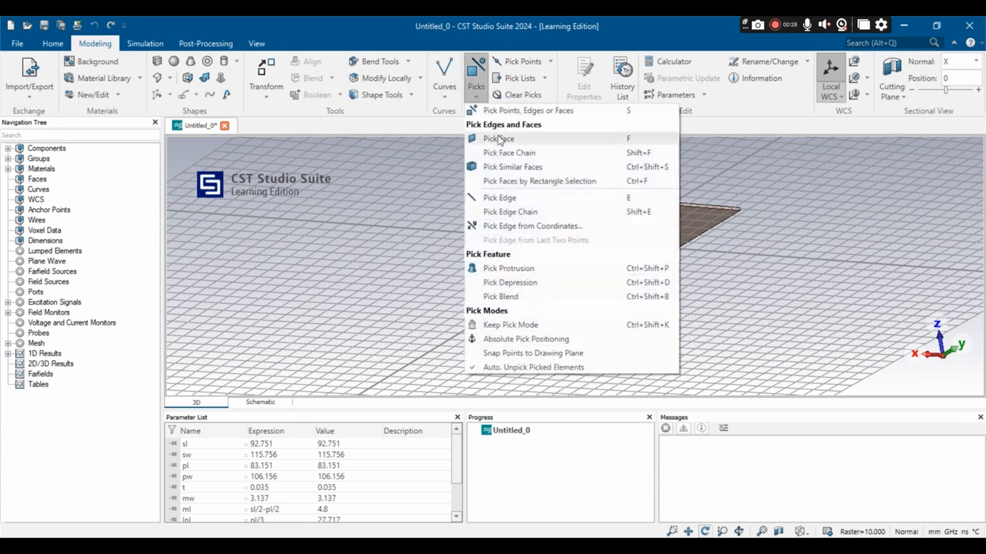
pyautogui.click(497, 138)
pyautogui.click(666, 237)
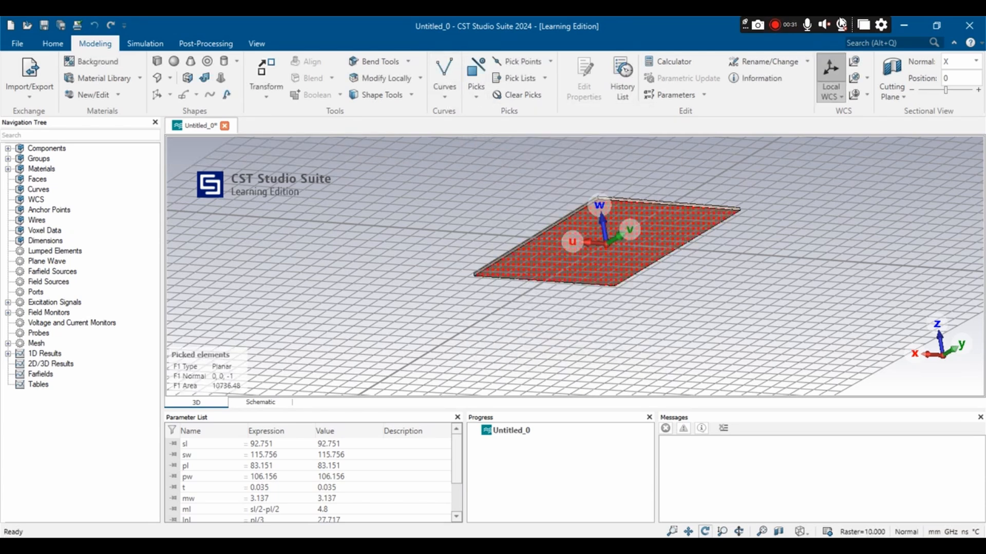
pyautogui.click(865, 78)
pyautogui.click(865, 108)
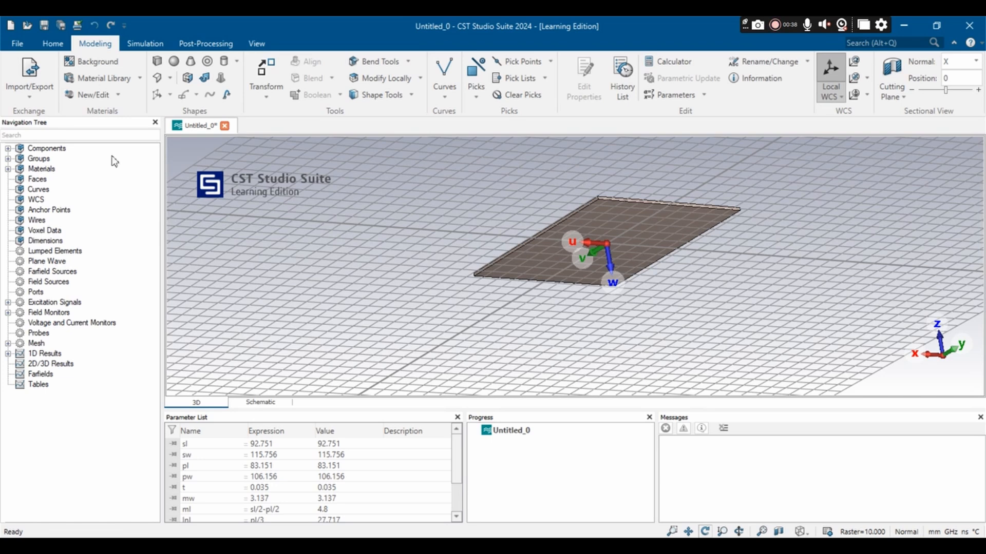
# Step: Start a brick named ground with its U extent from -sl/2 to sl/2
pyautogui.click(157, 61)
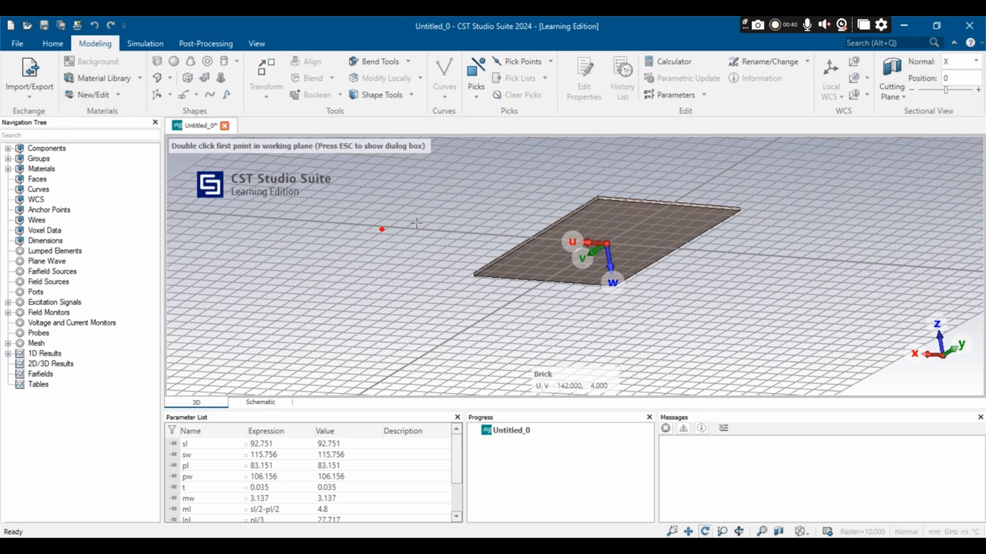
pyautogui.press('Escape')
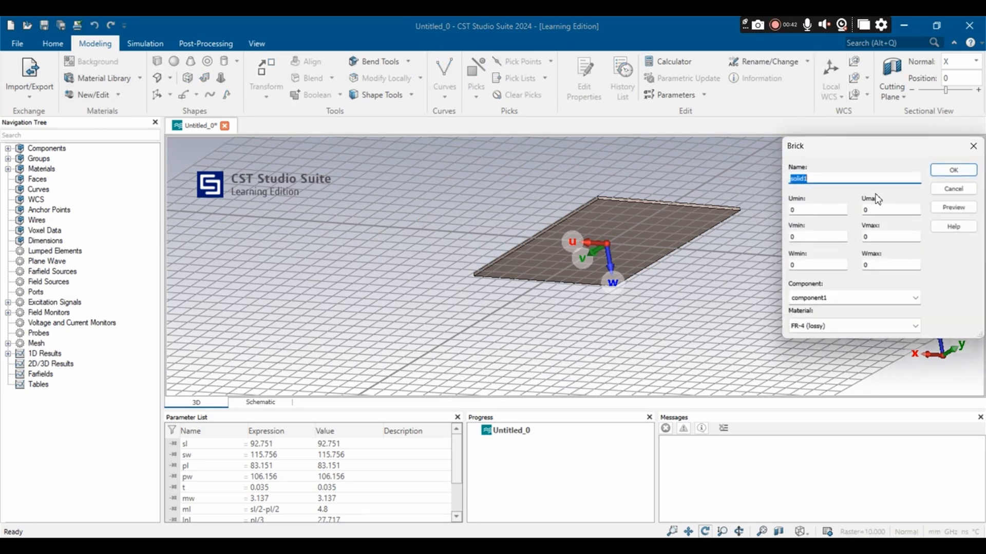
pyautogui.write('ground')
pyautogui.click(799, 209)
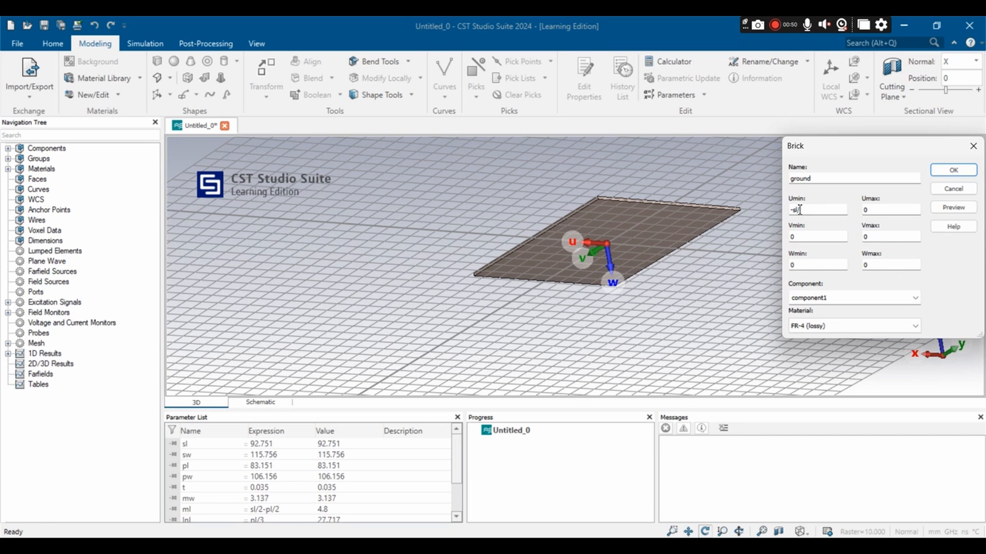
pyautogui.press('Tab')
pyautogui.write('sl')
# Step: Set the ground brick's V extent from -sw/2 to sw/2 and its Wmax to t
pyautogui.press('Tab')
pyautogui.write('-sw/2')
pyautogui.click(868, 237)
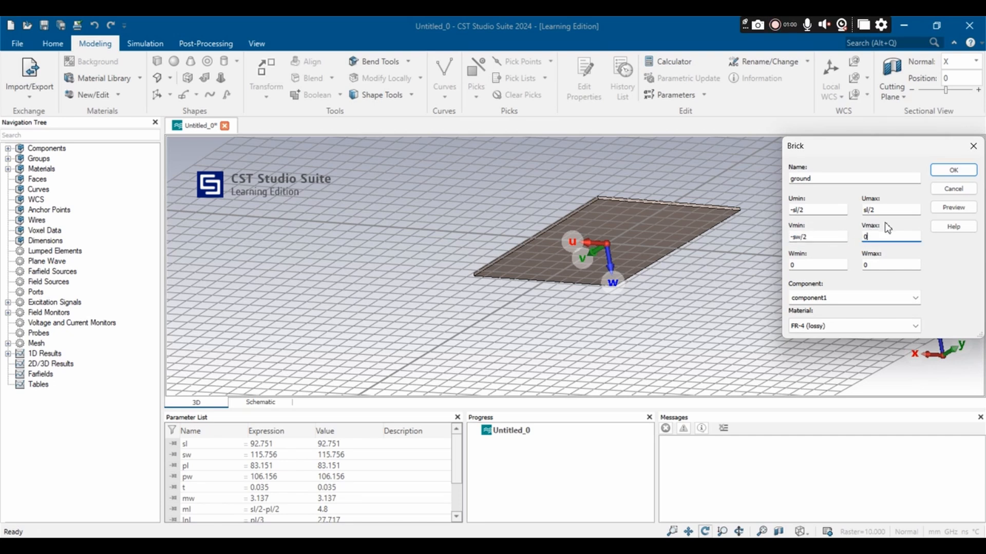
pyautogui.write('sw/2')
pyautogui.click(877, 265)
pyautogui.write('t')
# Step: Load Copper (annealed) from the material library as the ground brick's material, preview the brick and create it
pyautogui.click(851, 326)
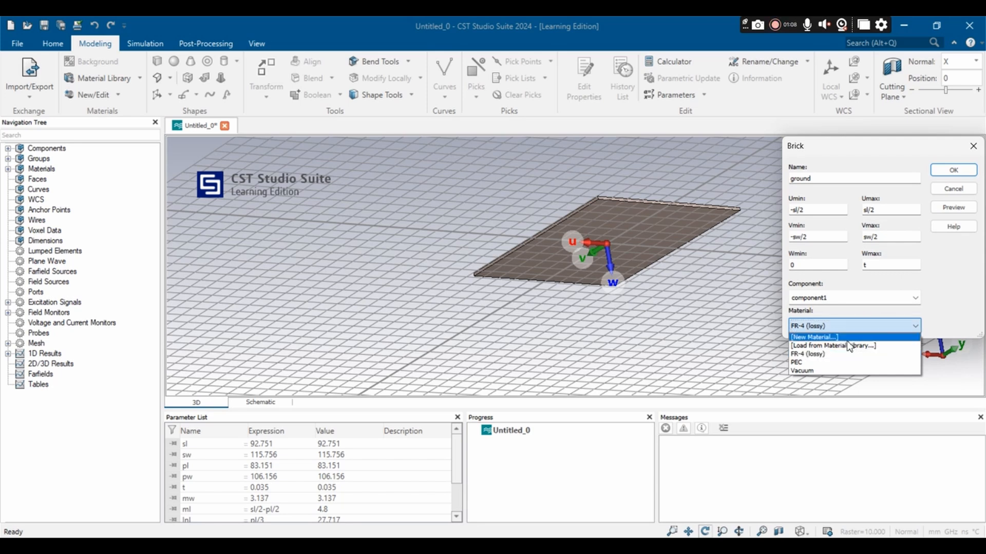
pyautogui.click(843, 347)
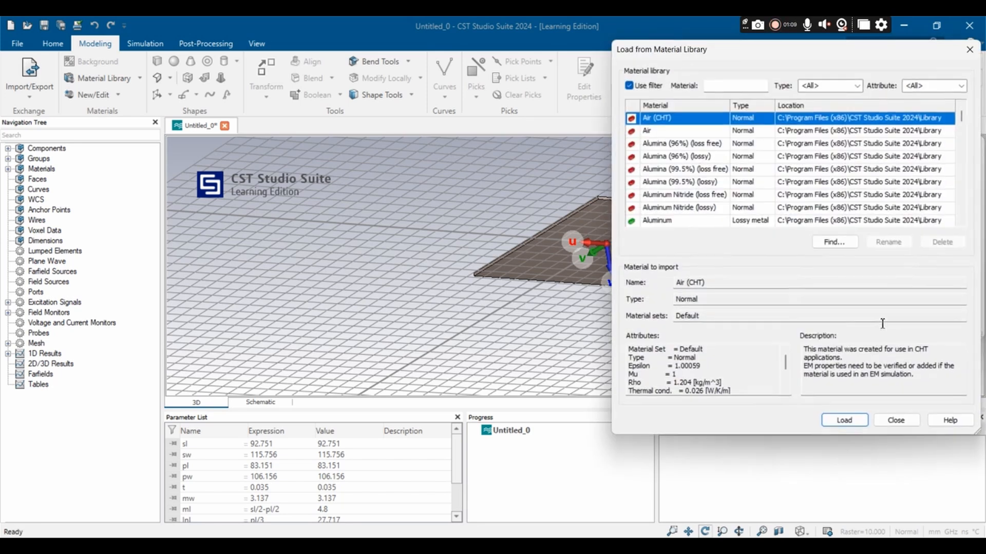
pyautogui.scroll(-4, 670, 191)
pyautogui.scroll(1, 665, 164)
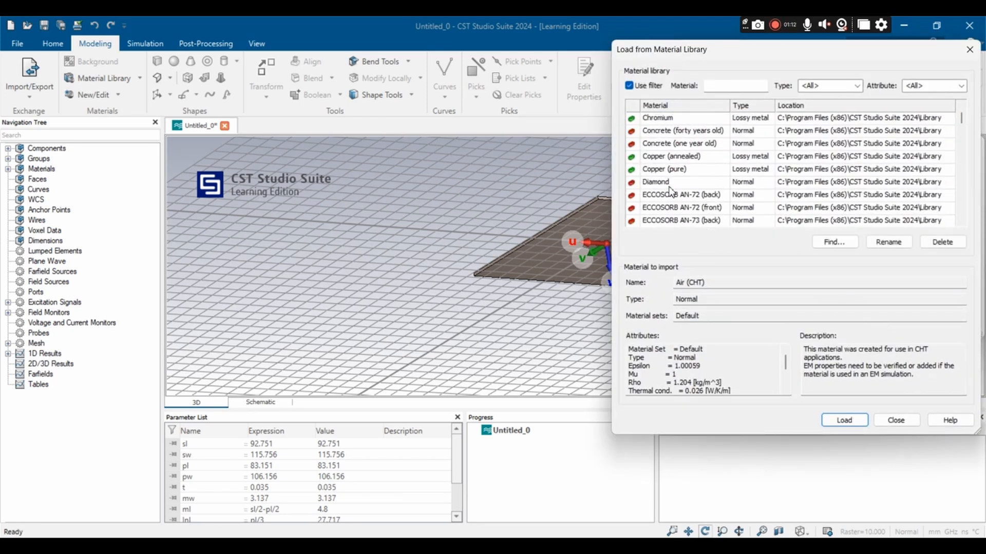
pyautogui.click(666, 158)
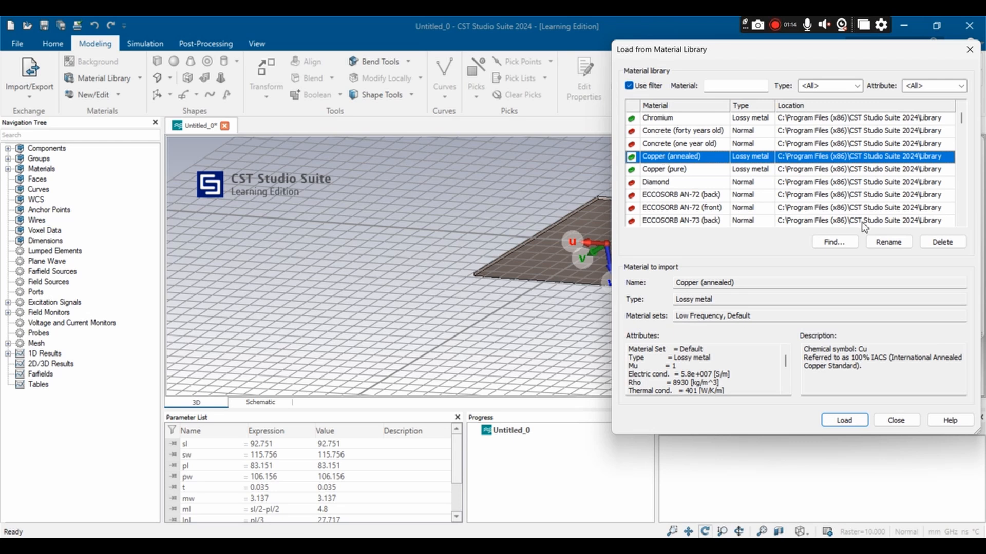
pyautogui.click(844, 420)
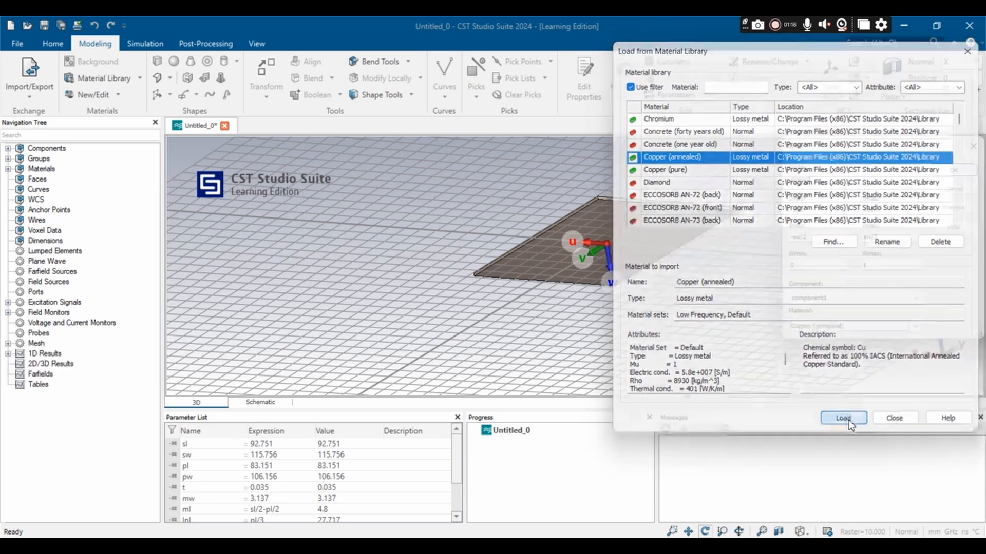
pyautogui.click(953, 207)
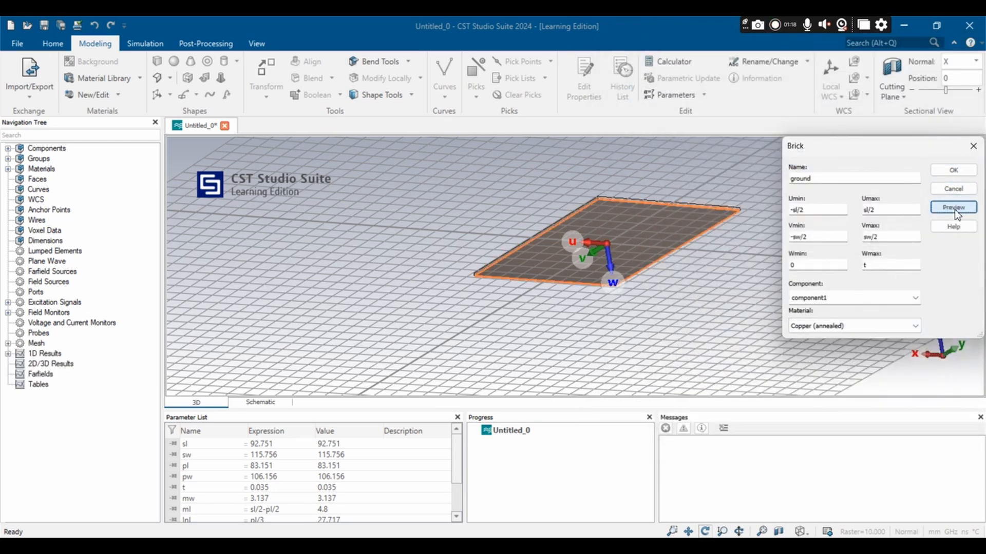
pyautogui.moveTo(759, 221); pyautogui.dragTo(733, 209)
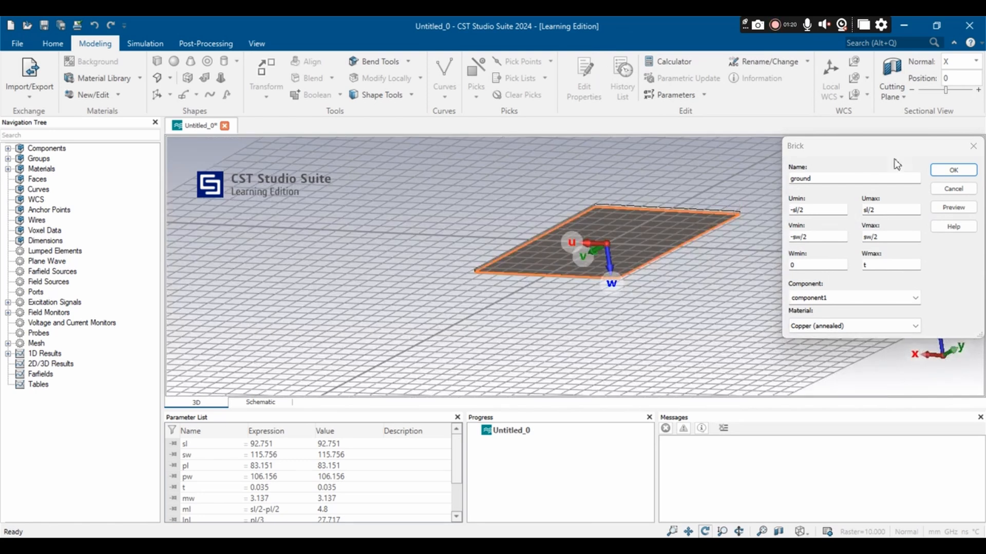
pyautogui.click(952, 170)
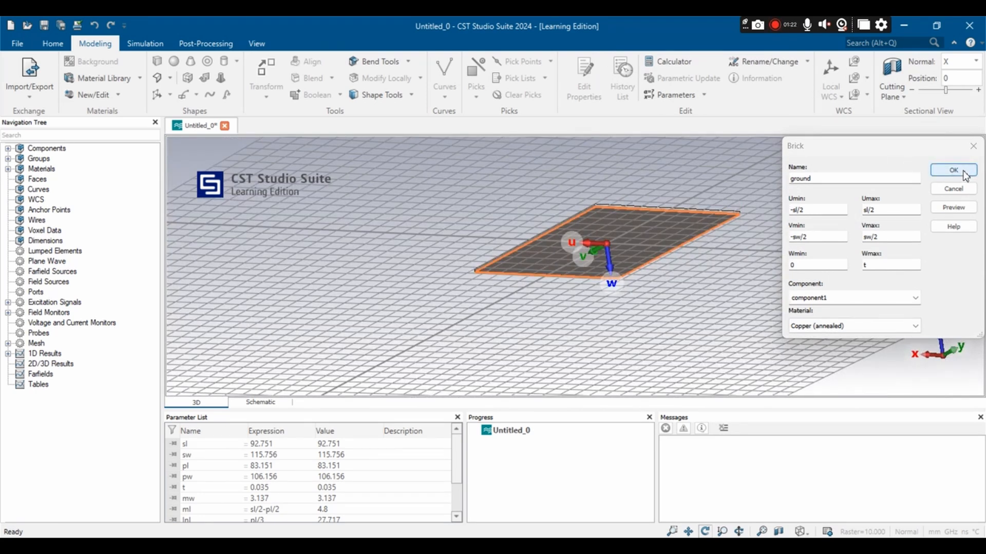
# Step: Pick the upper face of the substrate and align the local coordinate system with it
pyautogui.moveTo(788, 227); pyautogui.dragTo(827, 397)
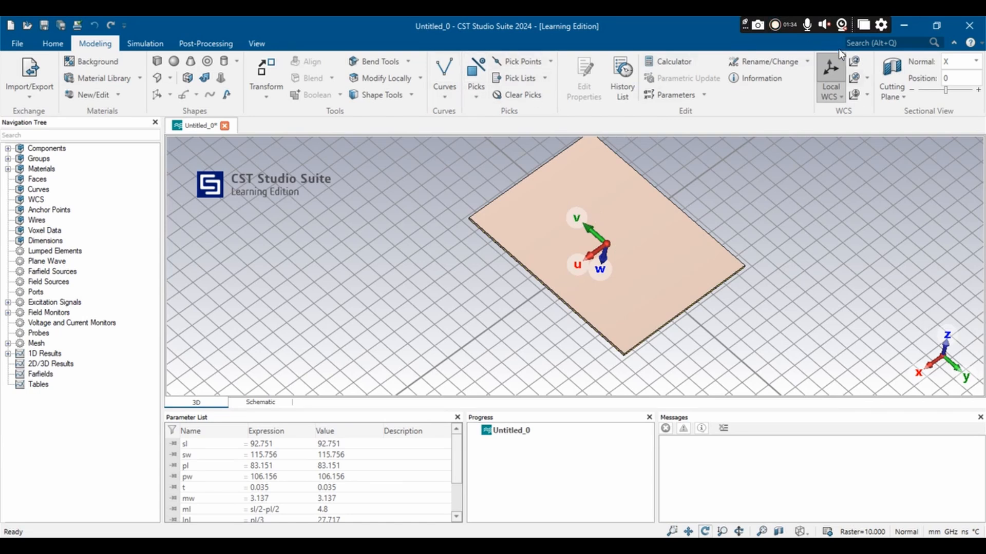
pyautogui.click(467, 89)
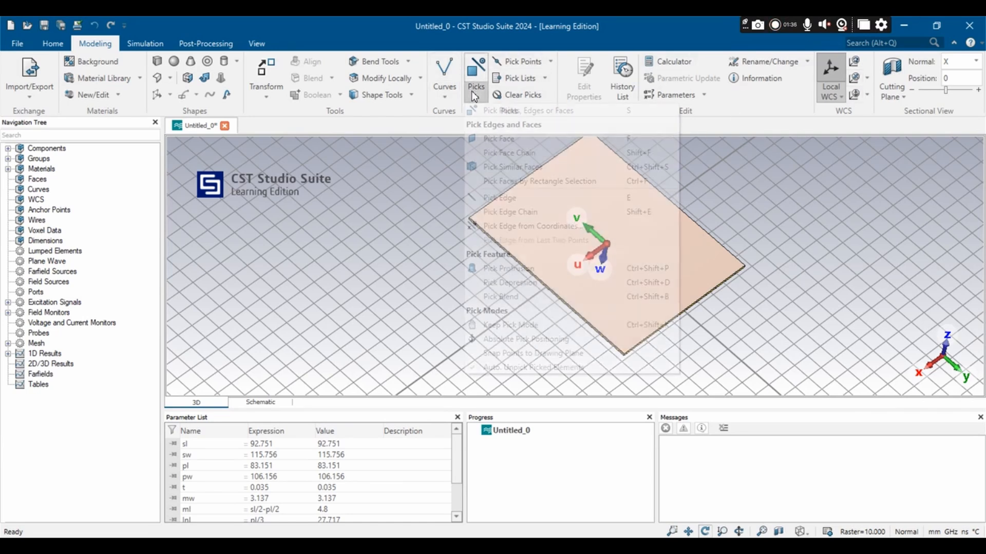
pyautogui.click(496, 140)
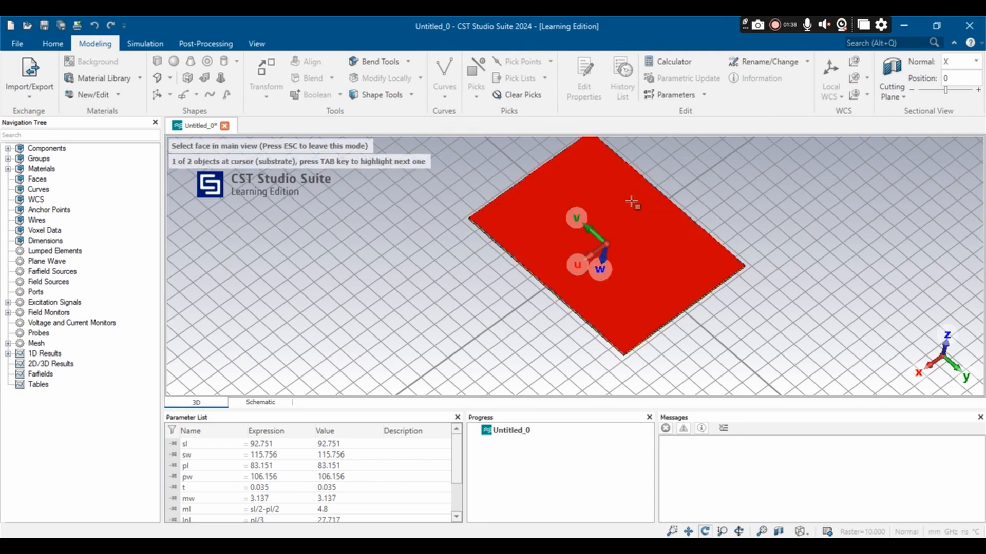
pyautogui.click(630, 201)
pyautogui.click(865, 78)
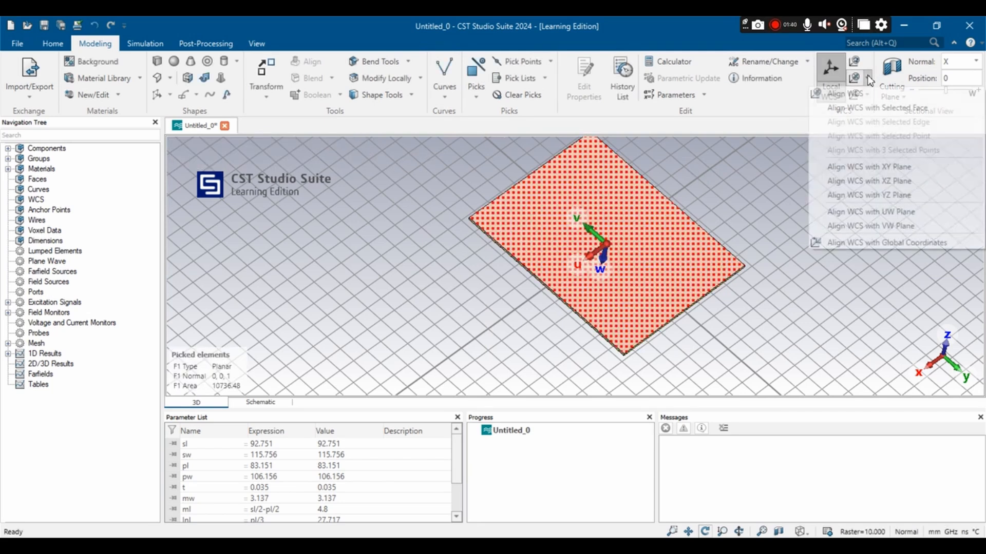
pyautogui.click(876, 114)
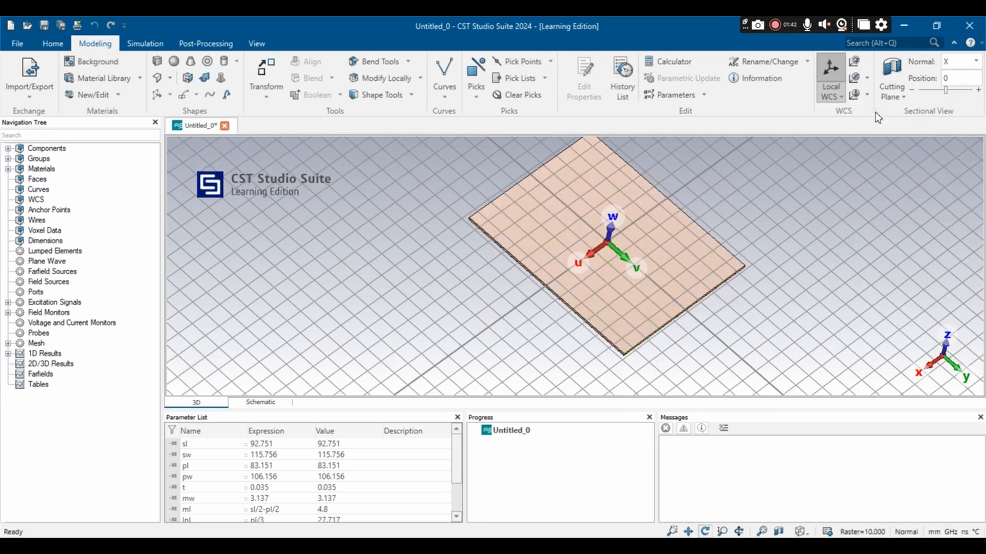
# Step: Start a brick named patch on the substrate's upper face with its U extent from -pl/2 to pl/2
pyautogui.moveTo(698, 265); pyautogui.dragTo(842, 321)
pyautogui.scroll(2, 415, 281)
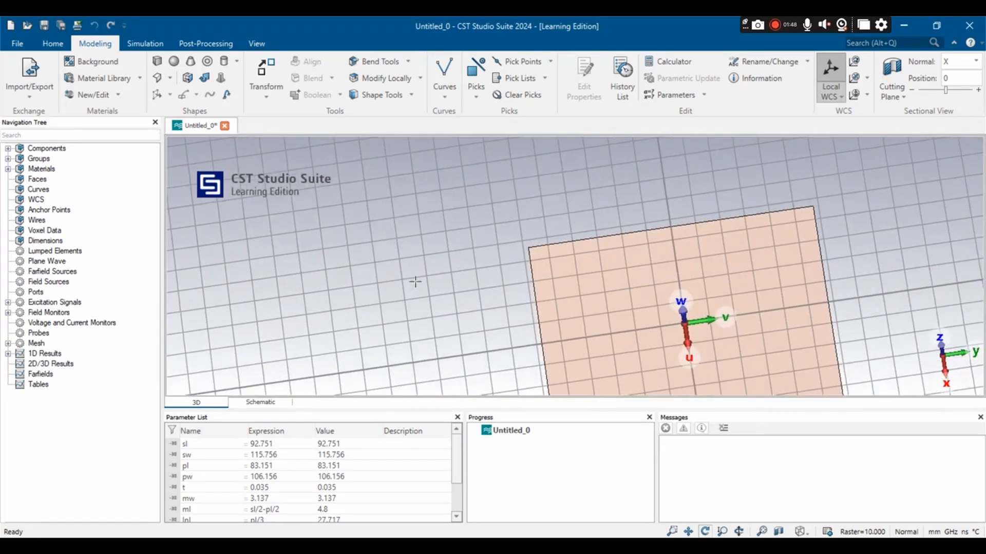
pyautogui.click(158, 62)
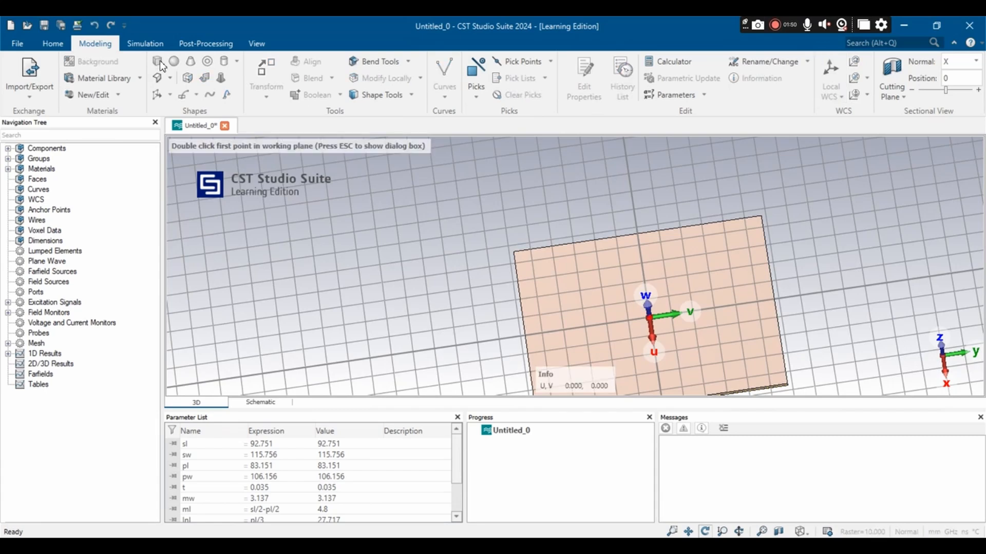
pyautogui.press('Escape')
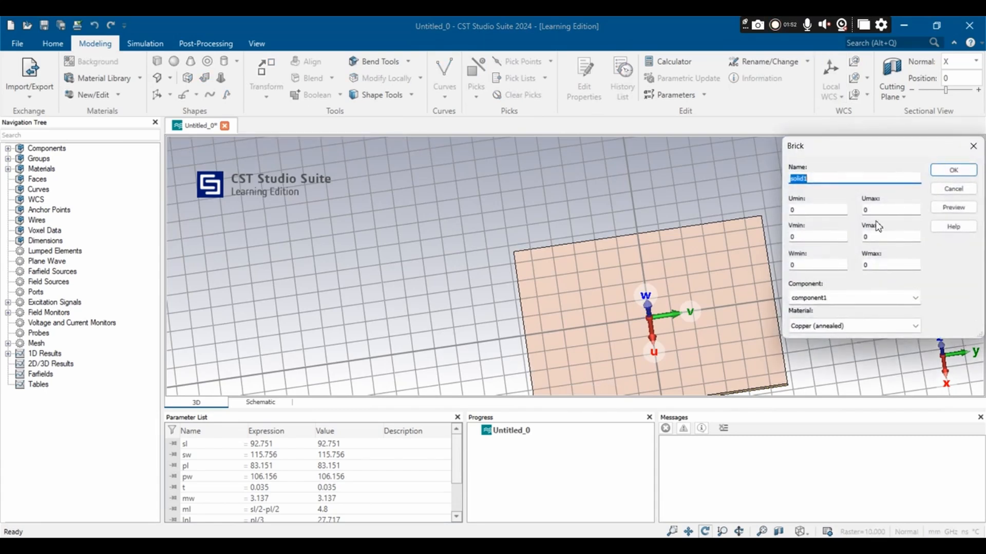
pyautogui.press('BackSpace')
pyautogui.click(813, 211)
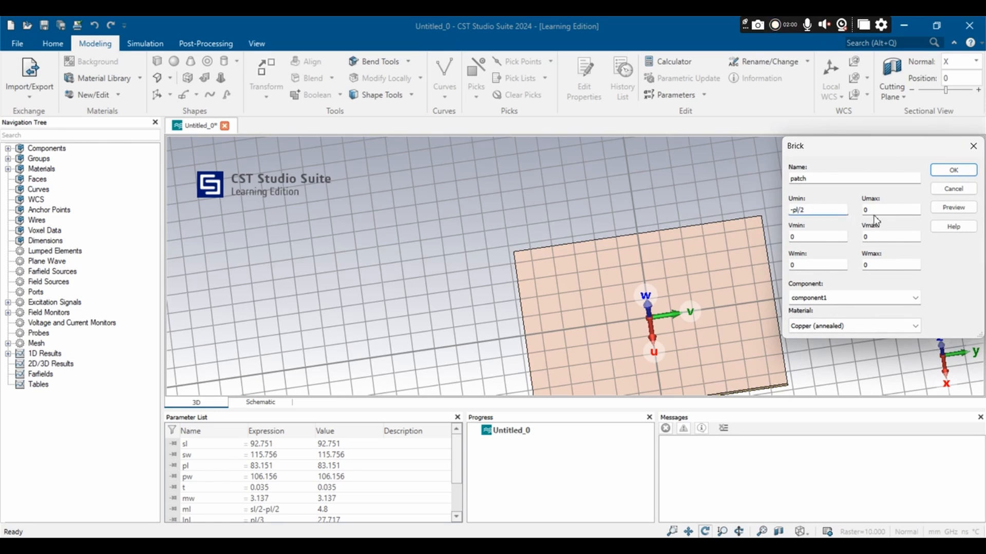
pyautogui.press('Tab')
pyautogui.write('pl/2')
# Step: Set the patch brick's V extent from -pw/2 to pw/2 and Wmax to t, preview it and create it
pyautogui.click(806, 235)
pyautogui.press('Tab')
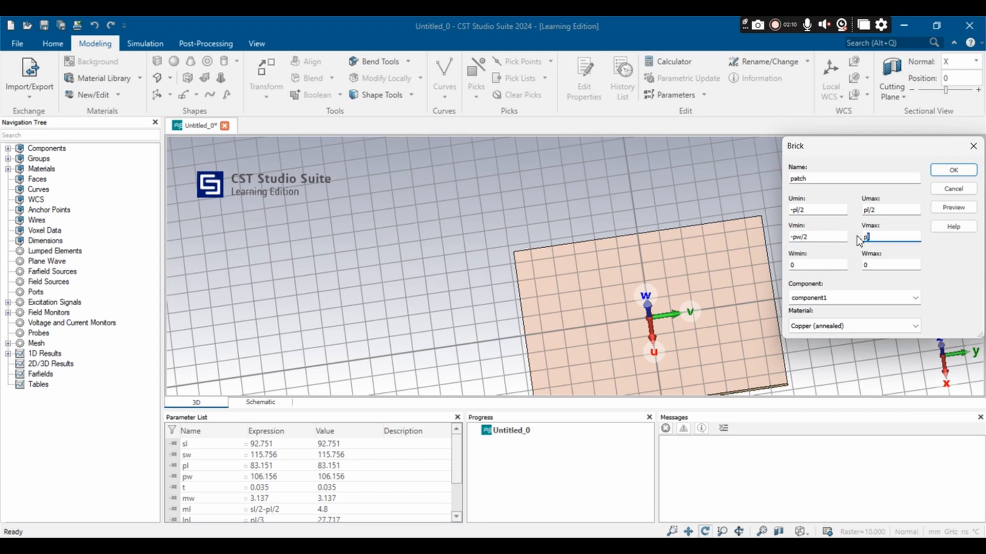
pyautogui.click(881, 263)
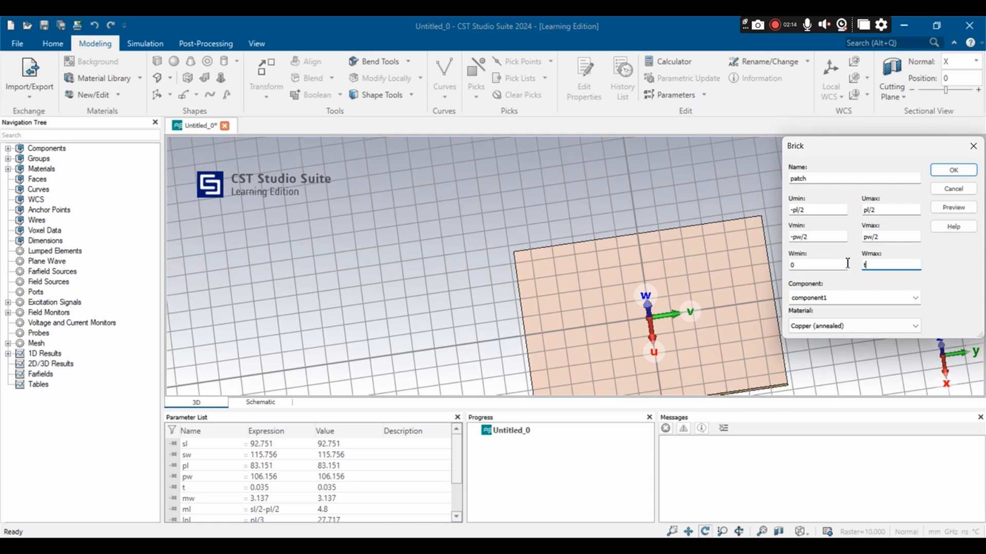
pyautogui.click(965, 209)
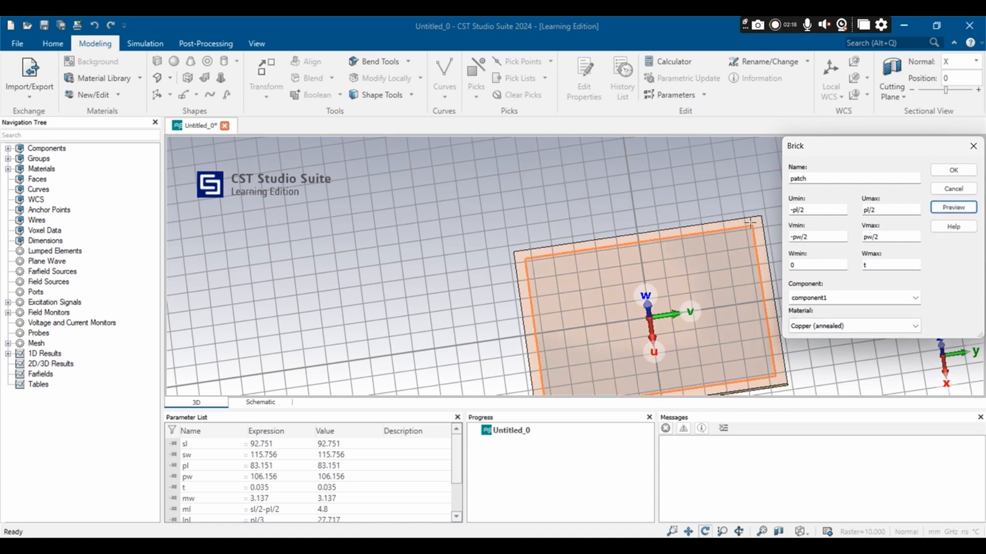
pyautogui.click(961, 173)
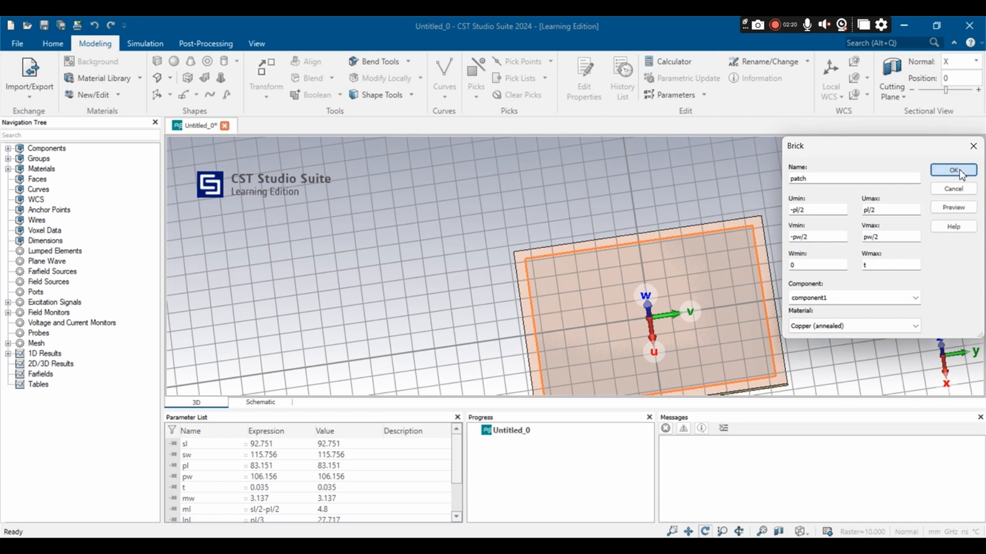
pyautogui.scroll(-3, 682, 290)
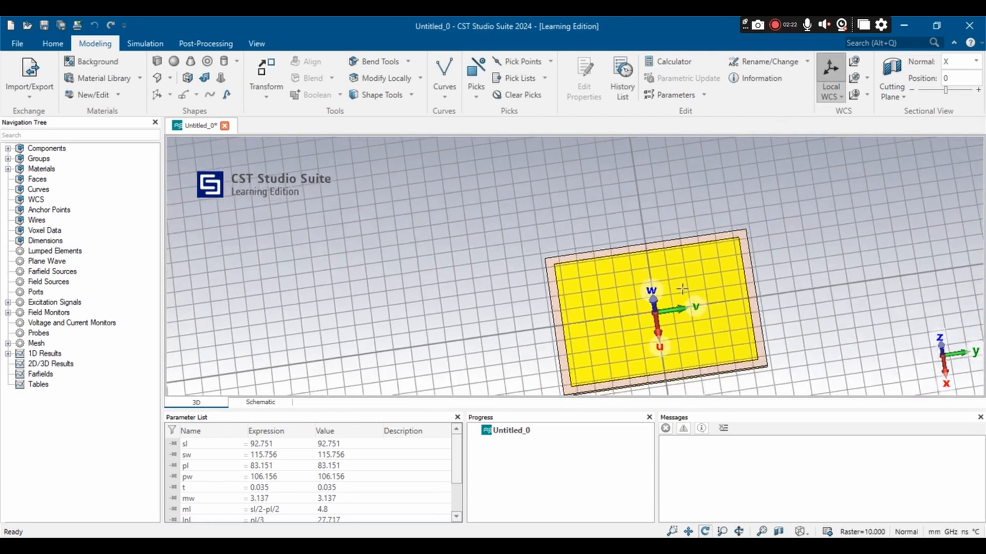
pyautogui.moveTo(460, 348); pyautogui.dragTo(402, 312)
pyautogui.scroll(3, 586, 272)
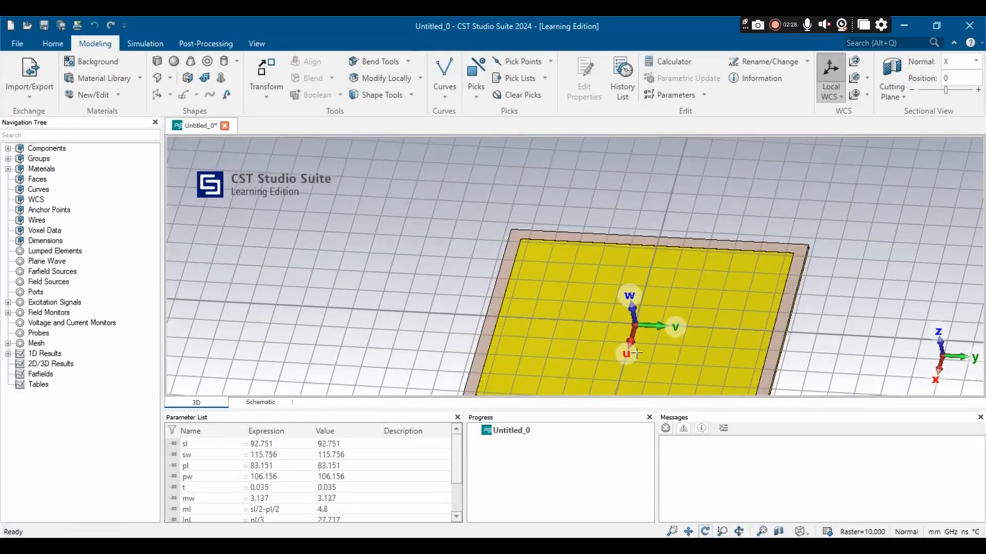
pyautogui.scroll(-3, 676, 234)
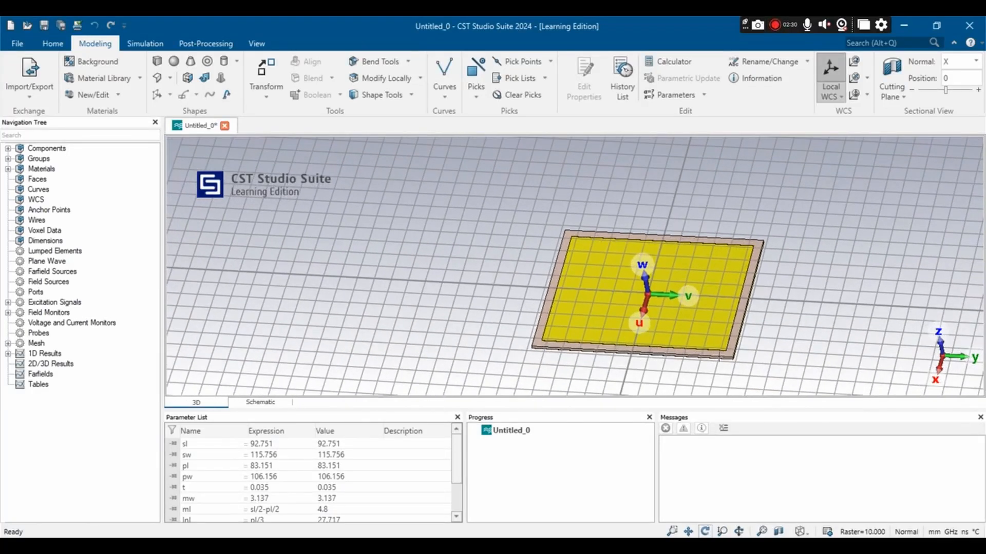
pyautogui.moveTo(722, 339)
pyautogui.mouseDown()
pyautogui.moveTo(585, 158)
pyautogui.moveTo(727, 347)
pyautogui.mouseUp()
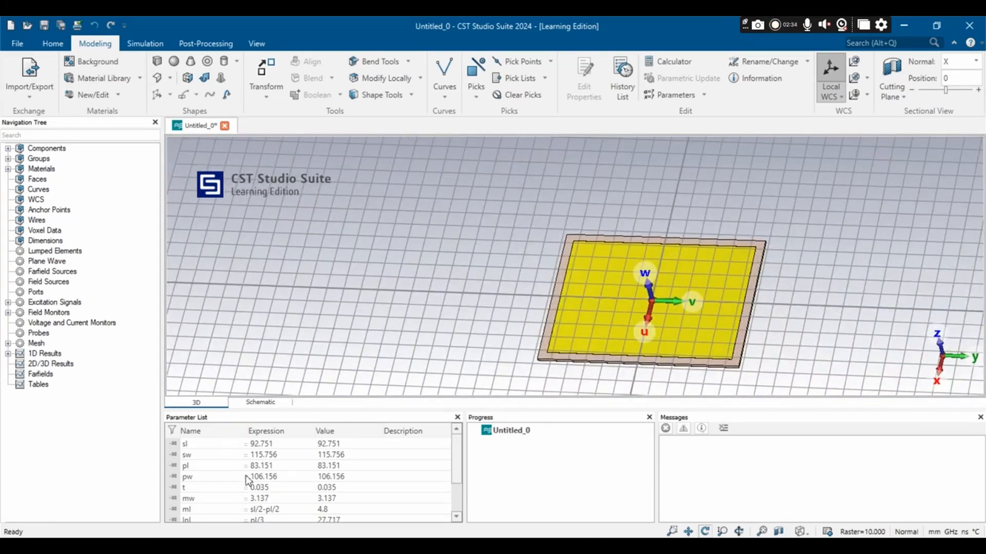
# Step: Review the patch calculations in 0.868GHz.pdf and the 5 GHz versus 0.868 GHz size comparison in value increase reason.jpg, and return to CST Studio Suite
pyautogui.hotkey('alt', 'Tab')
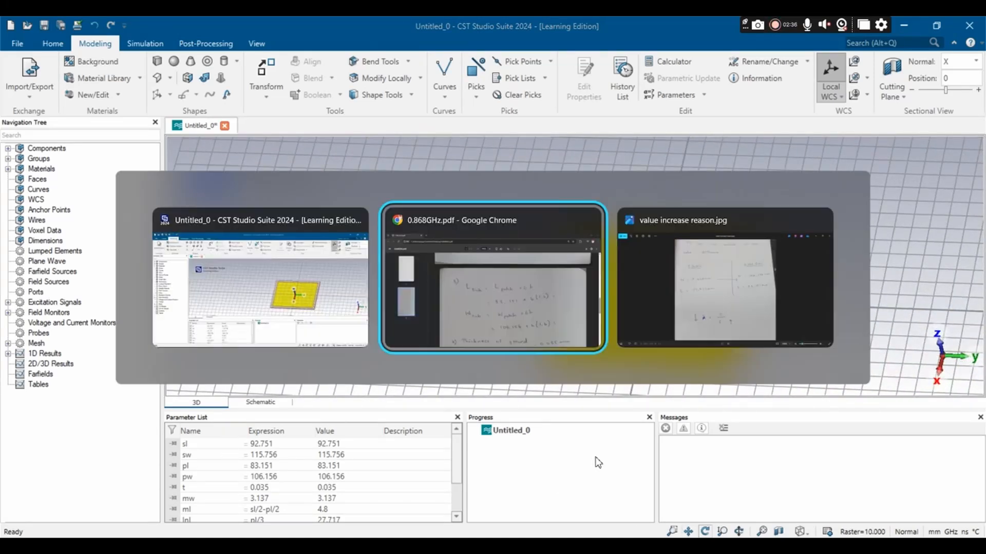
pyautogui.scroll(10, 446, 310)
pyautogui.scroll(8, 445, 310)
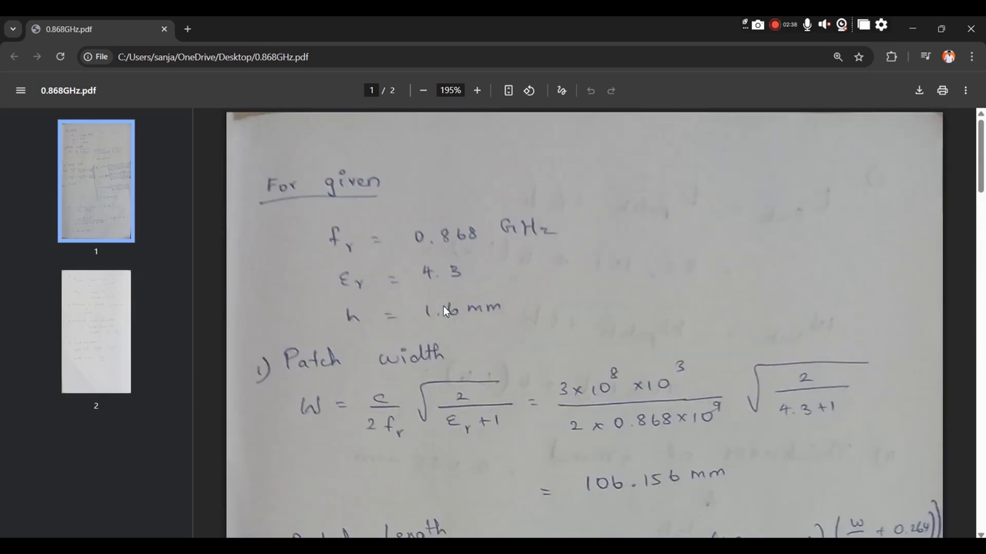
pyautogui.keyDown('ctrl'); pyautogui.scroll(-3, 444, 311); pyautogui.keyUp('ctrl')
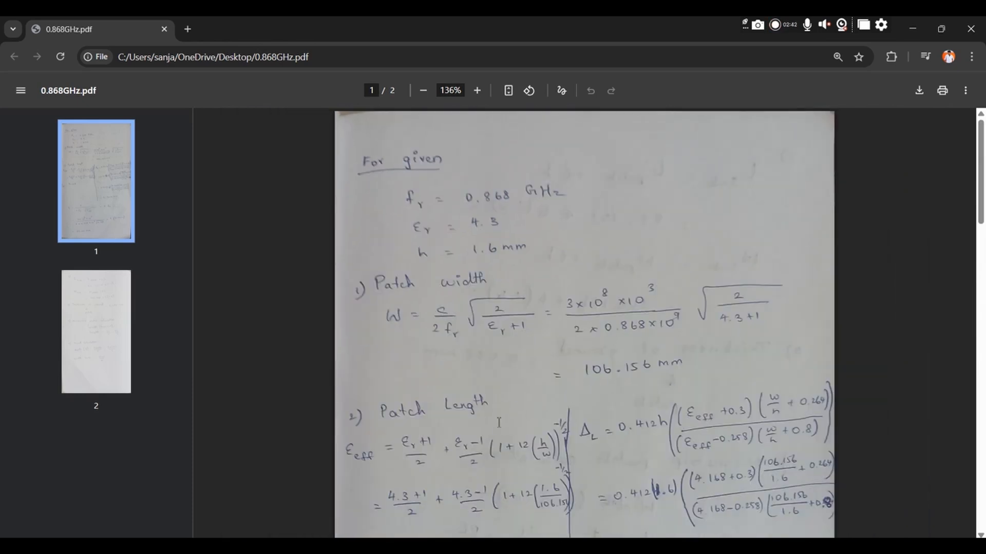
pyautogui.hotkey('alt', 'Tab')
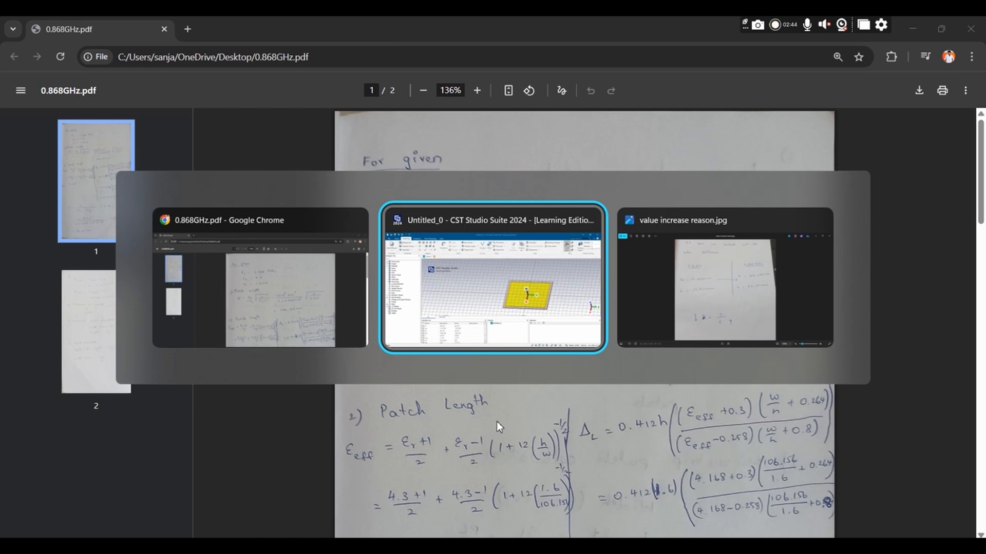
pyautogui.hotkey('alt', 'Tab')
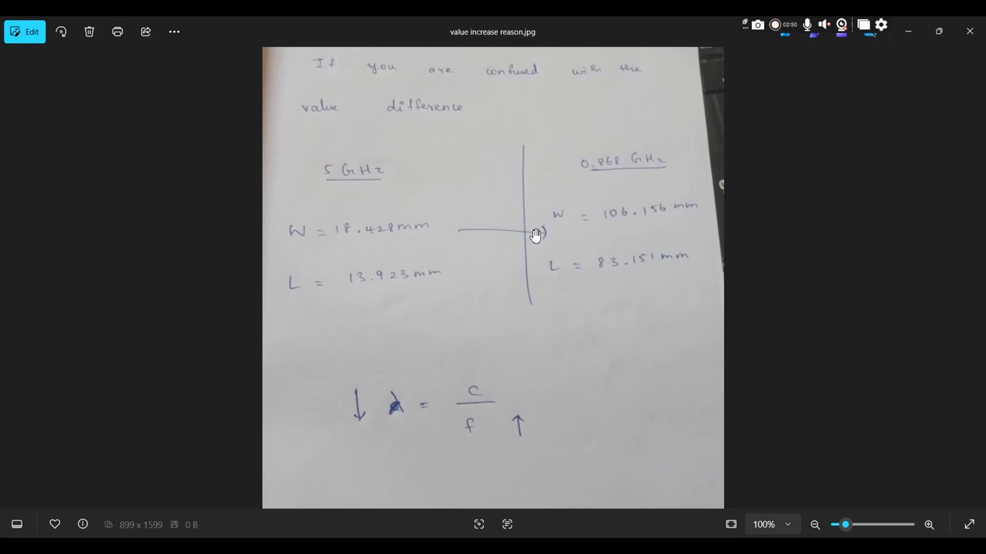
pyautogui.scroll(-1, 433, 308)
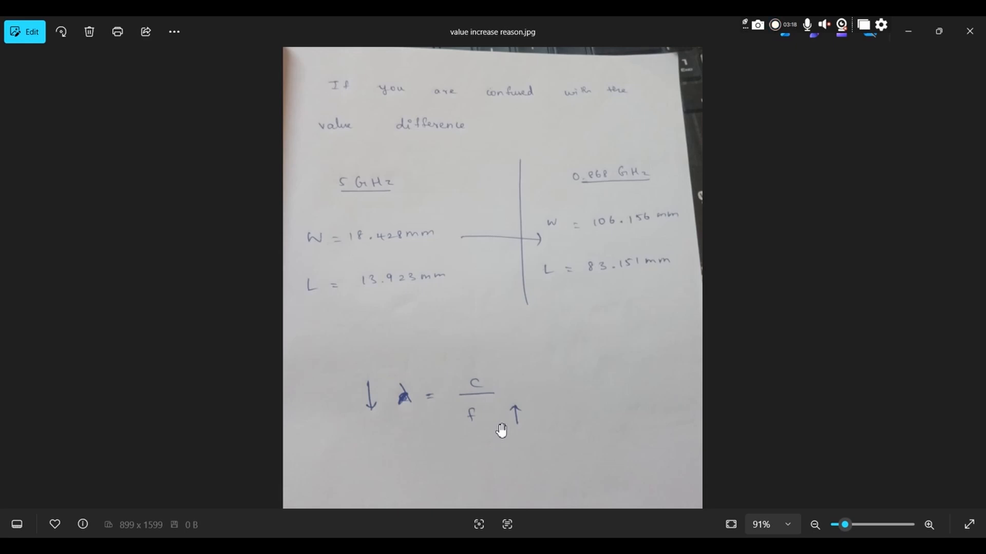
pyautogui.hotkey('alt', 'Tab')
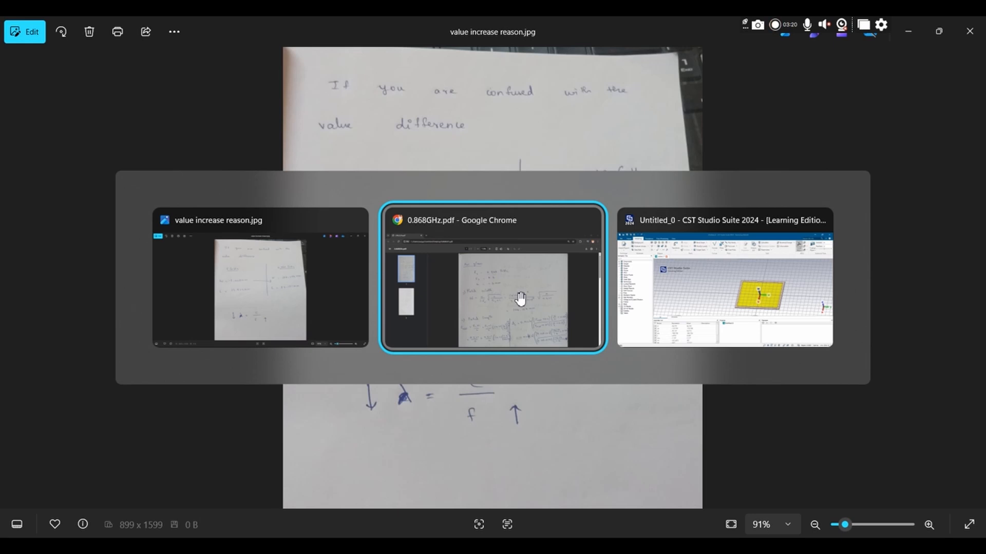
pyautogui.hotkey('alt', 'Tab')
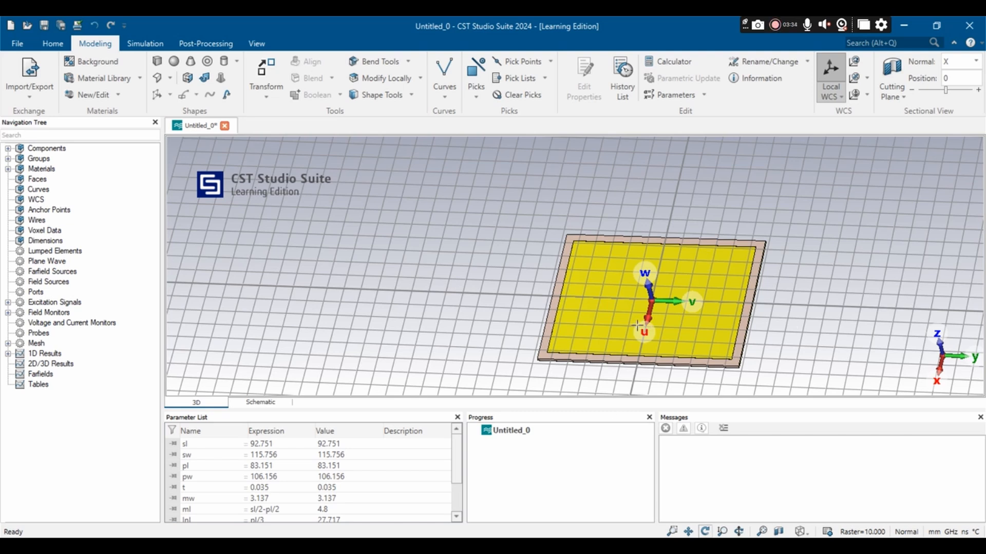
# Step: Move the local coordinate system by pl/2 along U to the patch's front edge, previewing the offset before applying it
pyautogui.scroll(3, 642, 325)
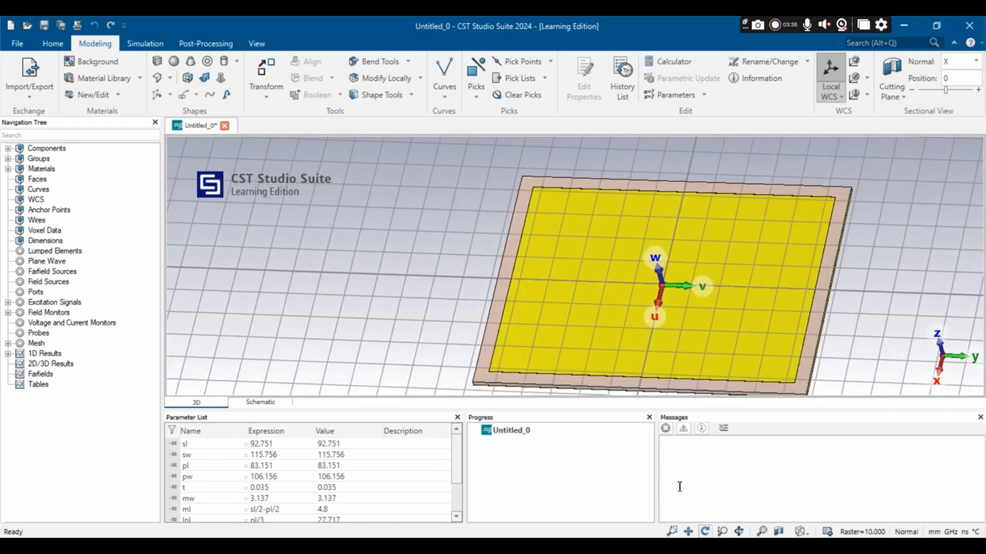
pyautogui.click(688, 532)
pyautogui.moveTo(598, 341); pyautogui.dragTo(538, 279)
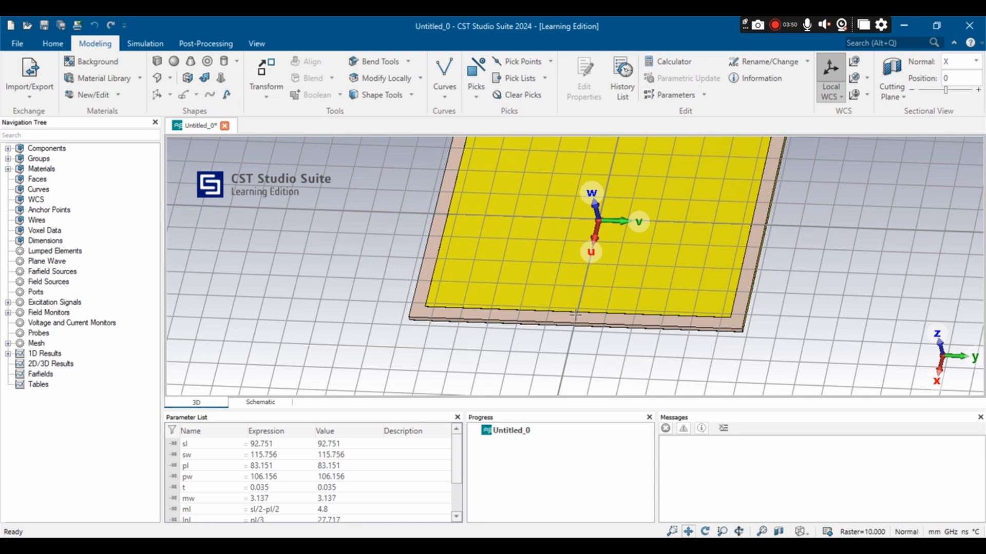
pyautogui.click(855, 69)
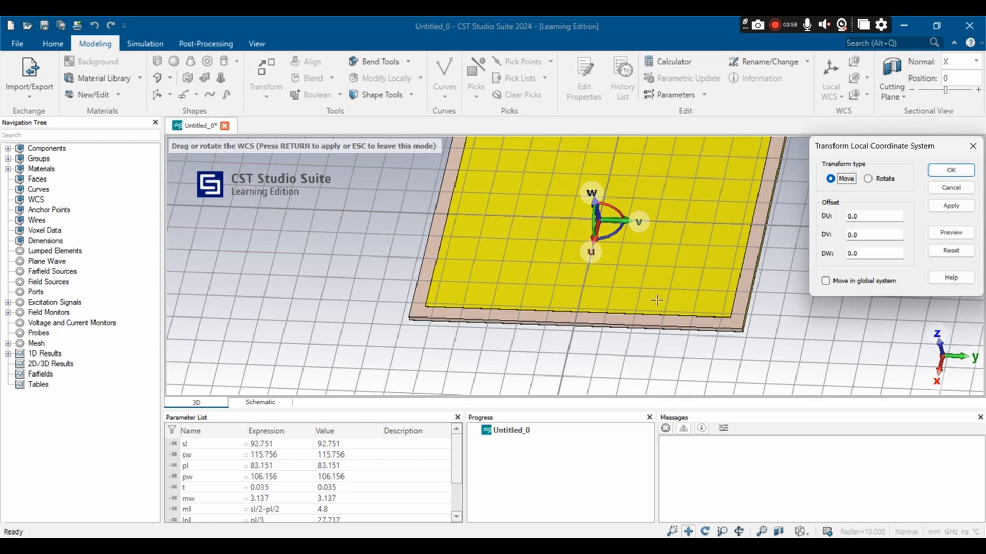
pyautogui.doubleClick(865, 216)
pyautogui.write('pl/2')
pyautogui.click(951, 233)
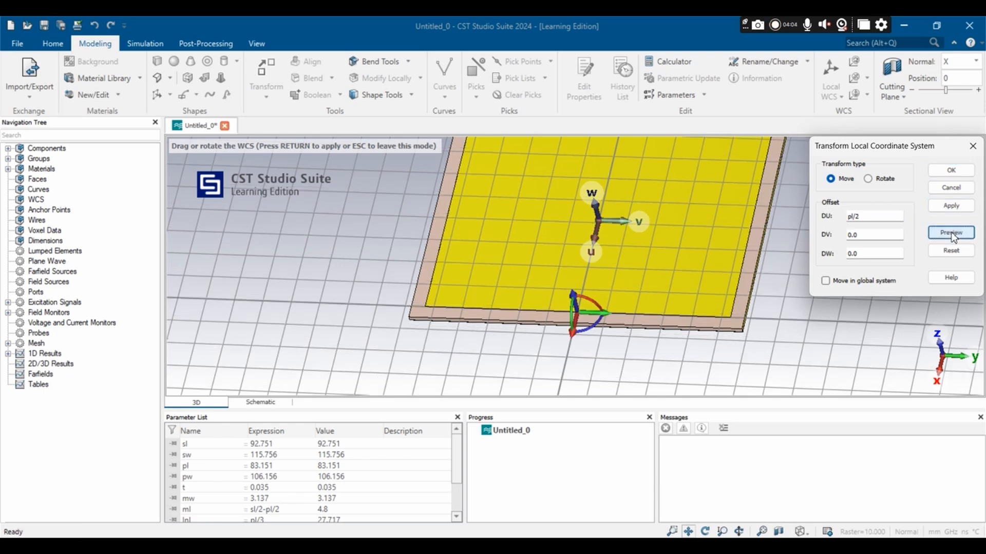
pyautogui.click(949, 169)
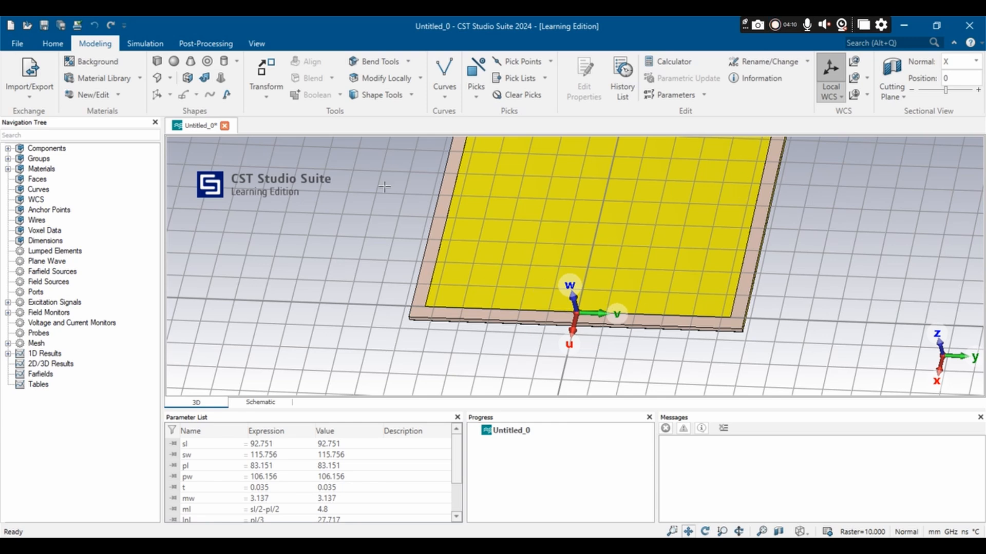
# Step: Start a brick named microstrip at the patch edge with its U extent from 0 to ml
pyautogui.click(157, 61)
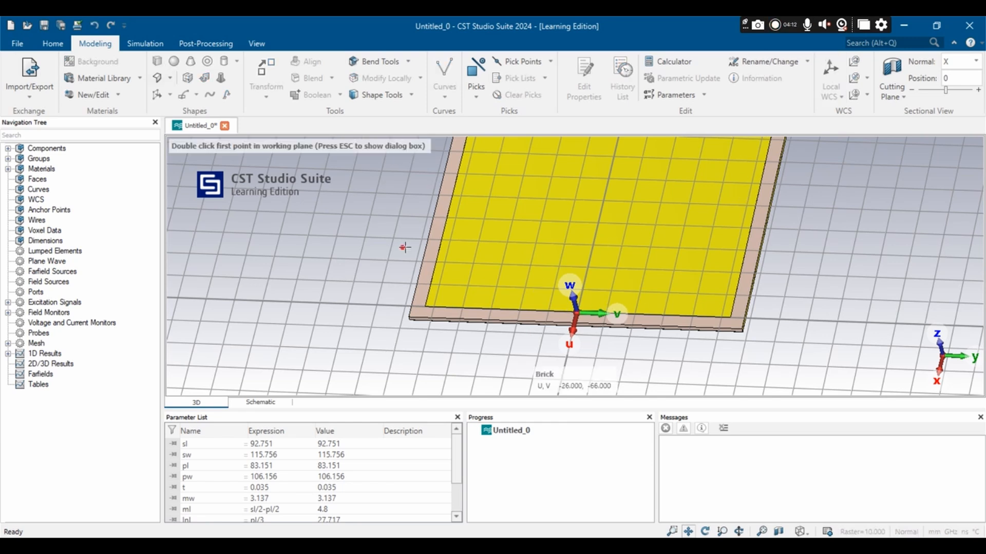
pyautogui.press('Escape')
pyautogui.press('BackSpace')
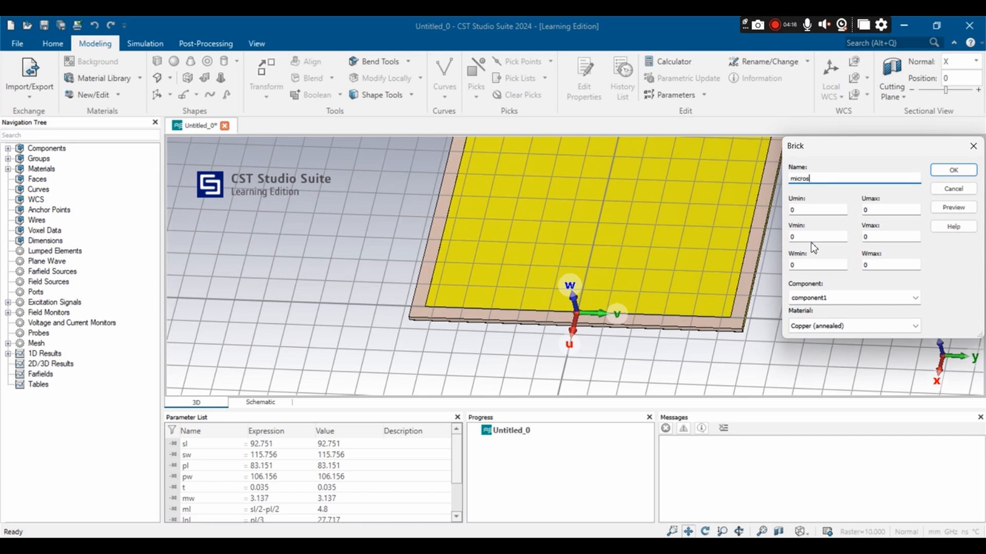
pyautogui.click(800, 209)
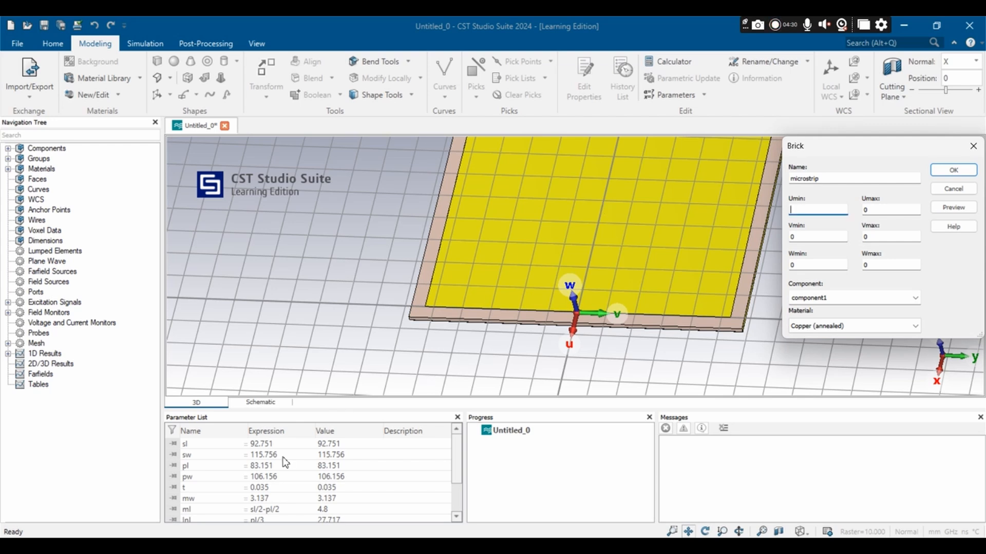
pyautogui.scroll(-1, 285, 462)
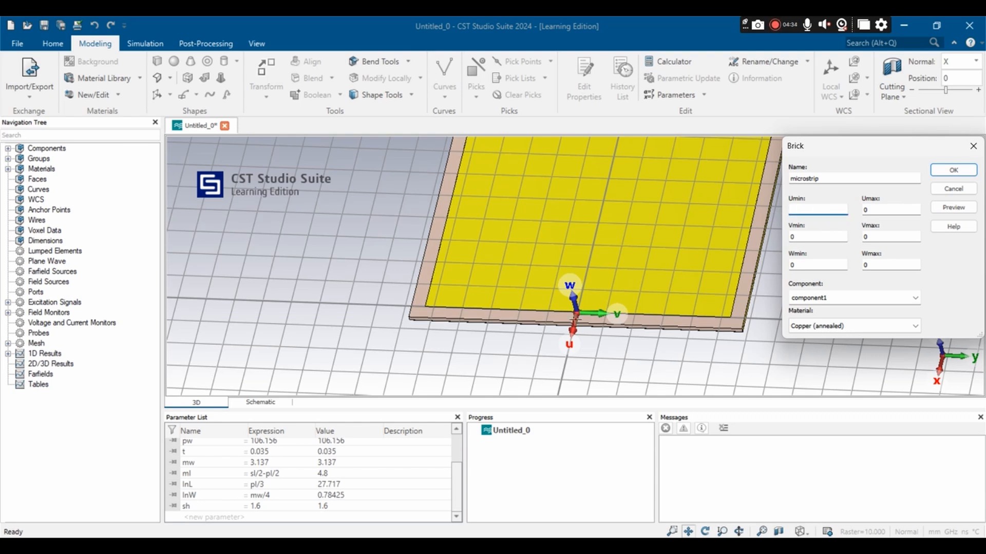
pyautogui.scroll(5, 560, 309)
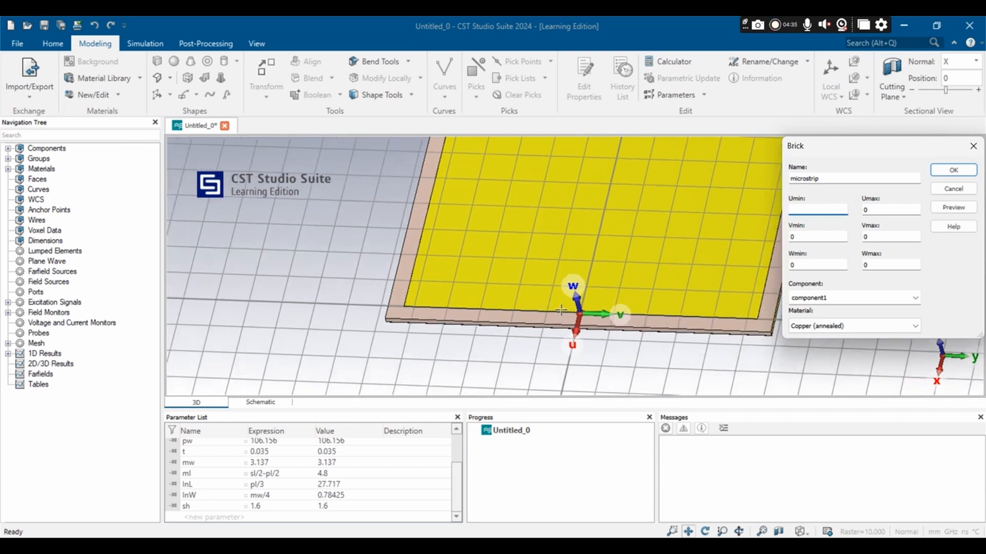
pyautogui.scroll(1, 560, 309)
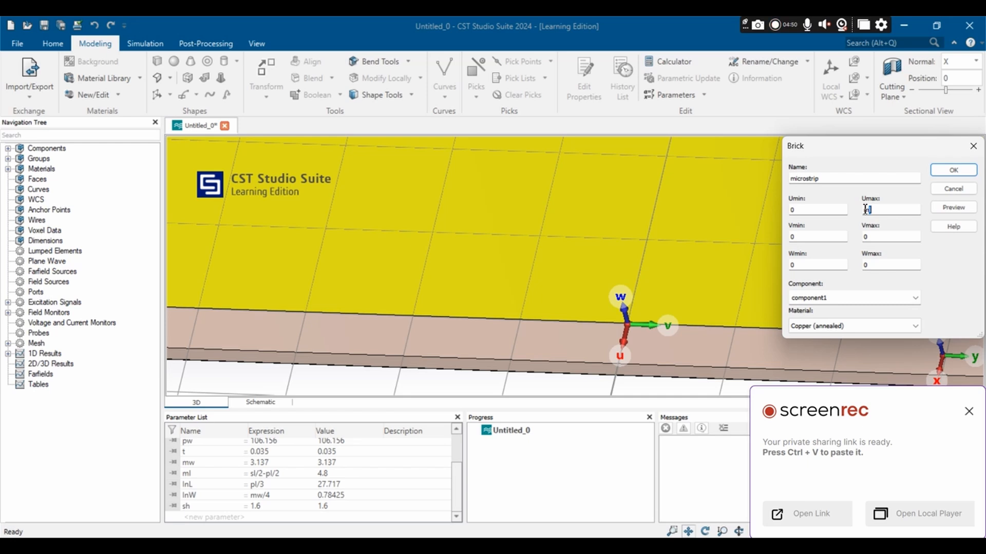
# Step: Set the microstrip brick's V extent from -mw/2 to mw/2 and Wmax to t, preview it and create it
pyautogui.click(801, 237)
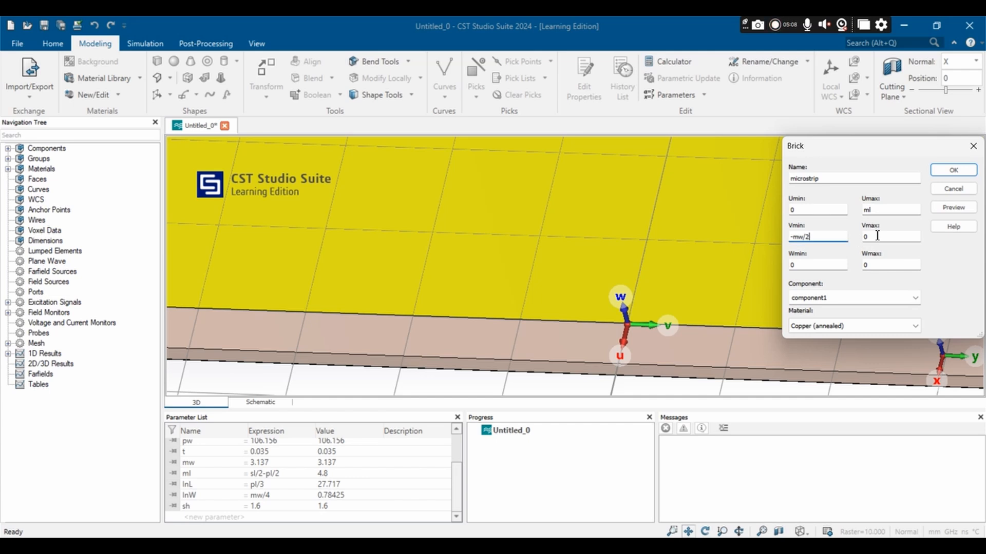
pyautogui.press('Tab')
pyautogui.moveTo(875, 263); pyautogui.dragTo(860, 267)
pyautogui.write('t')
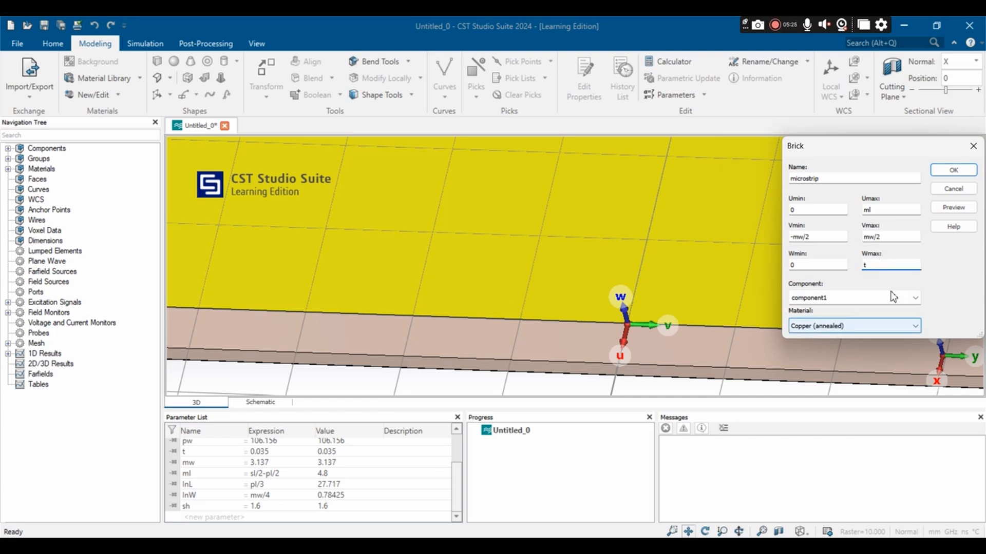
pyautogui.click(953, 210)
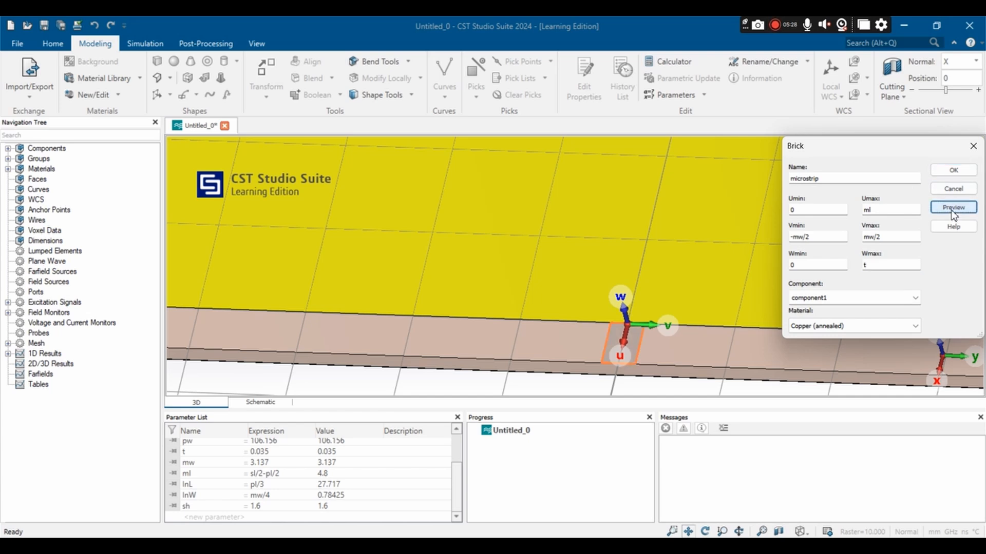
pyautogui.scroll(3, 651, 351)
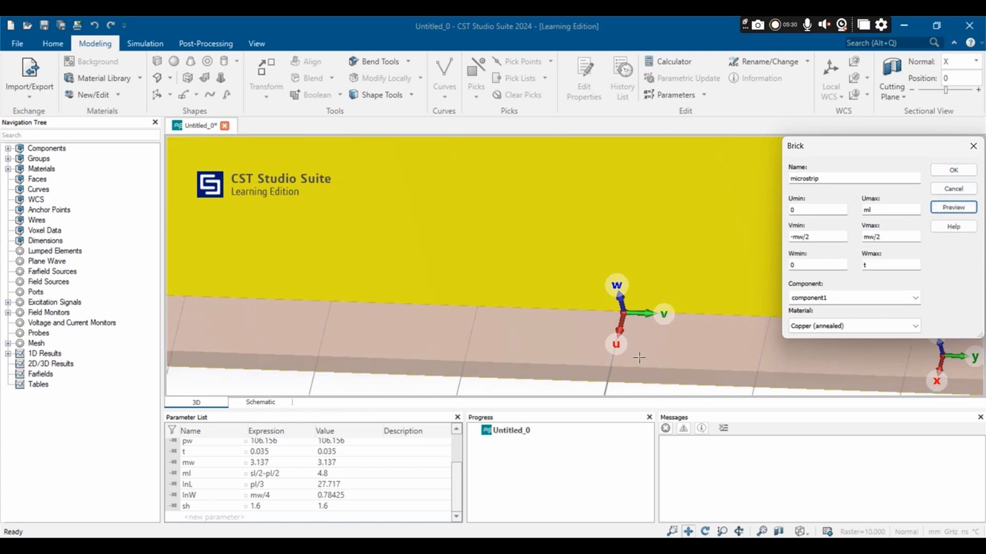
pyautogui.scroll(2, 667, 347)
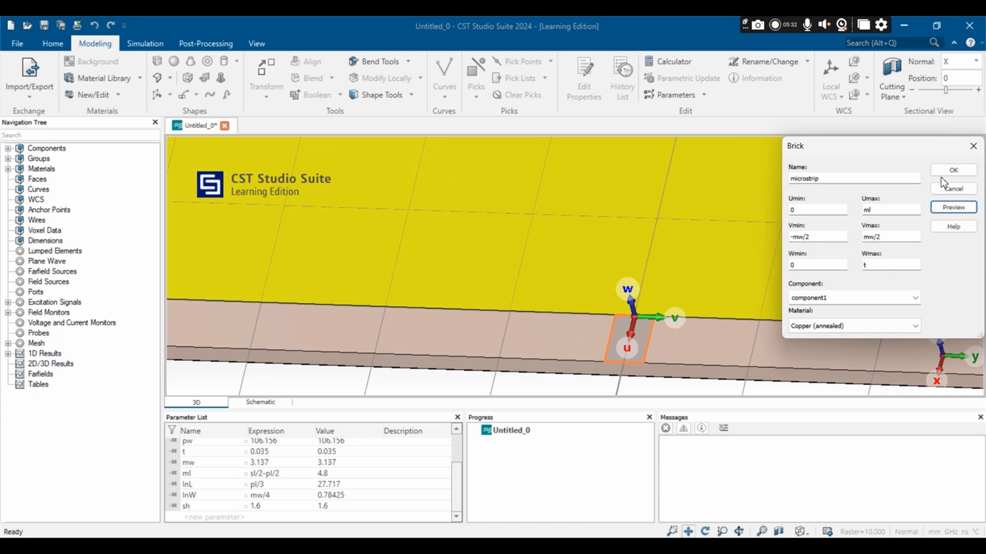
pyautogui.click(953, 170)
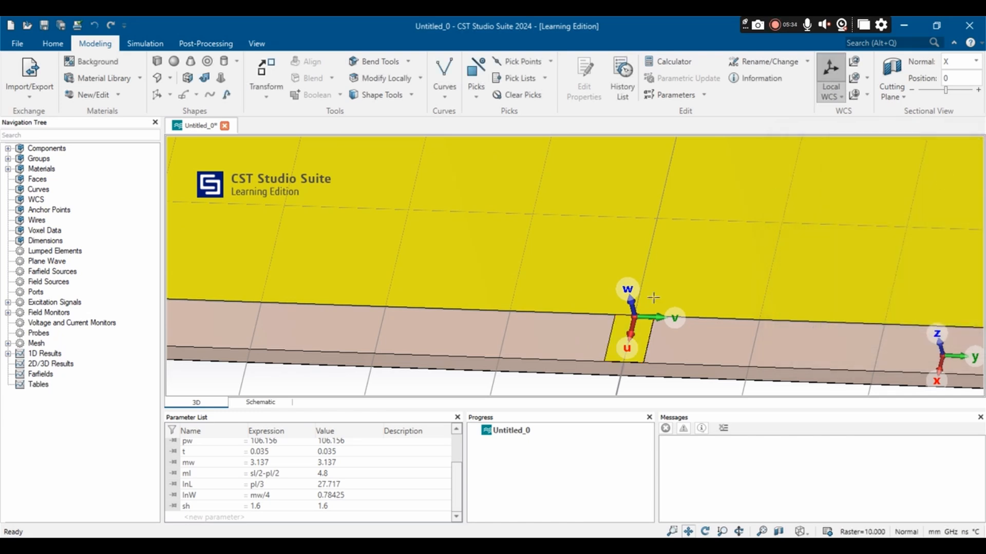
# Step: Start another move of the local coordinate system and preview a V offset of -mw/2
pyautogui.scroll(-5, 684, 346)
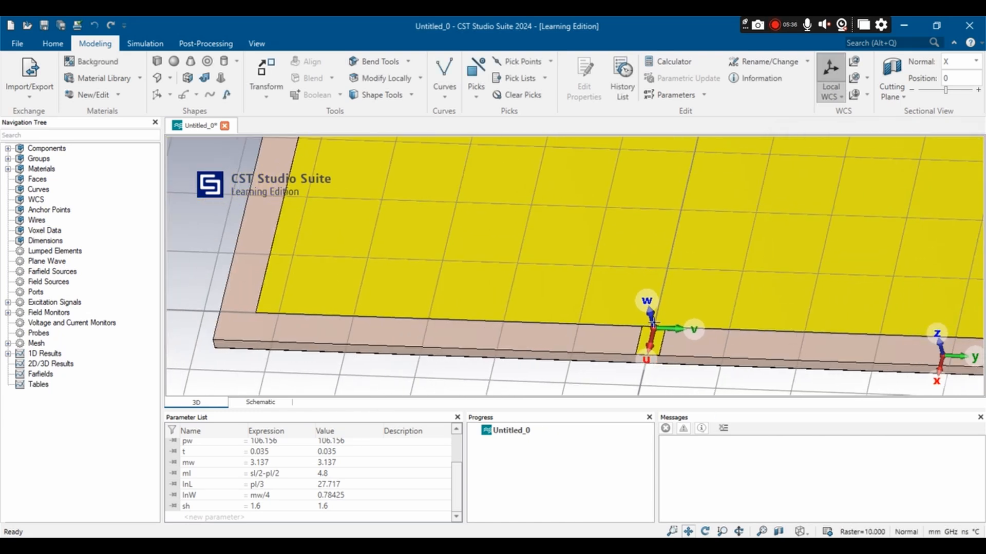
pyautogui.scroll(6, 654, 324)
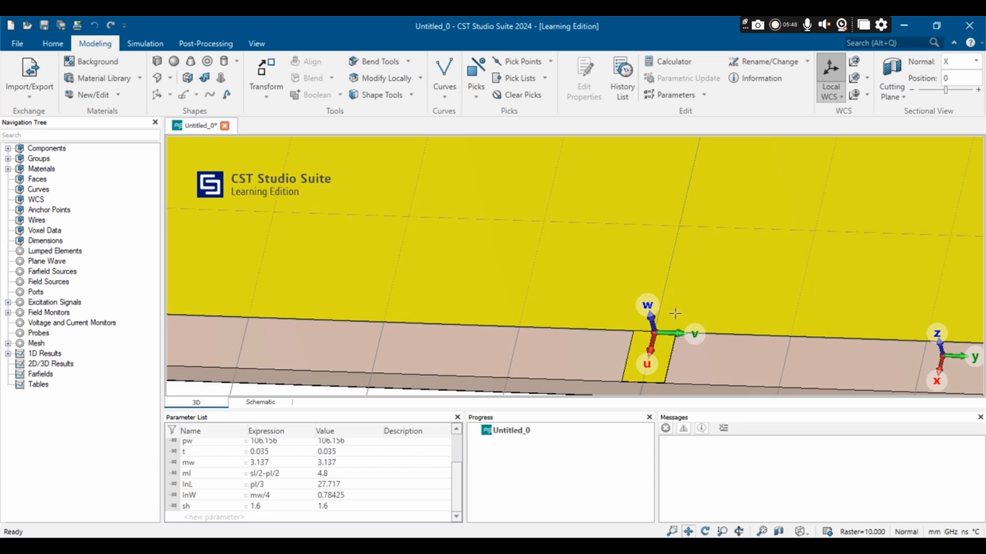
pyautogui.click(854, 61)
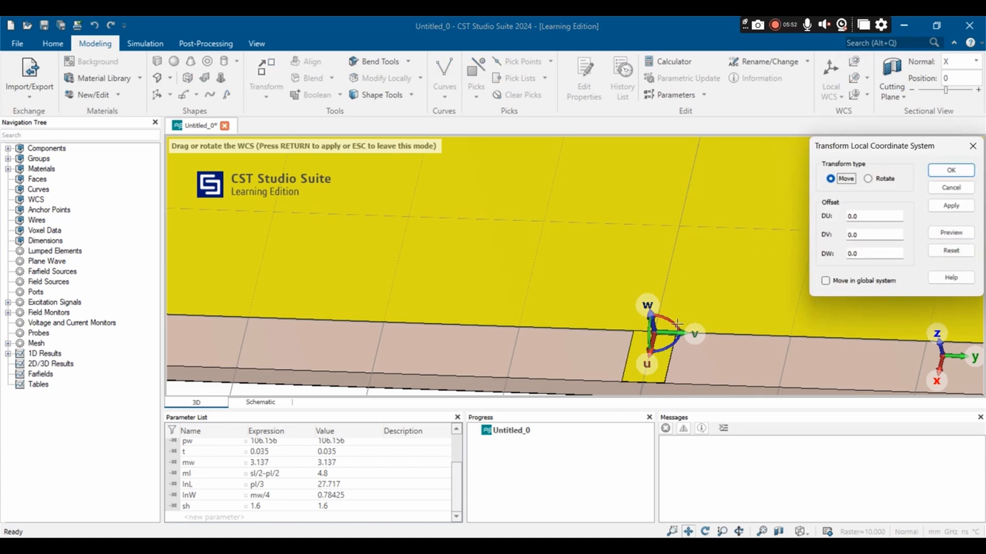
pyautogui.click(860, 235)
pyautogui.moveTo(859, 236); pyautogui.dragTo(847, 235)
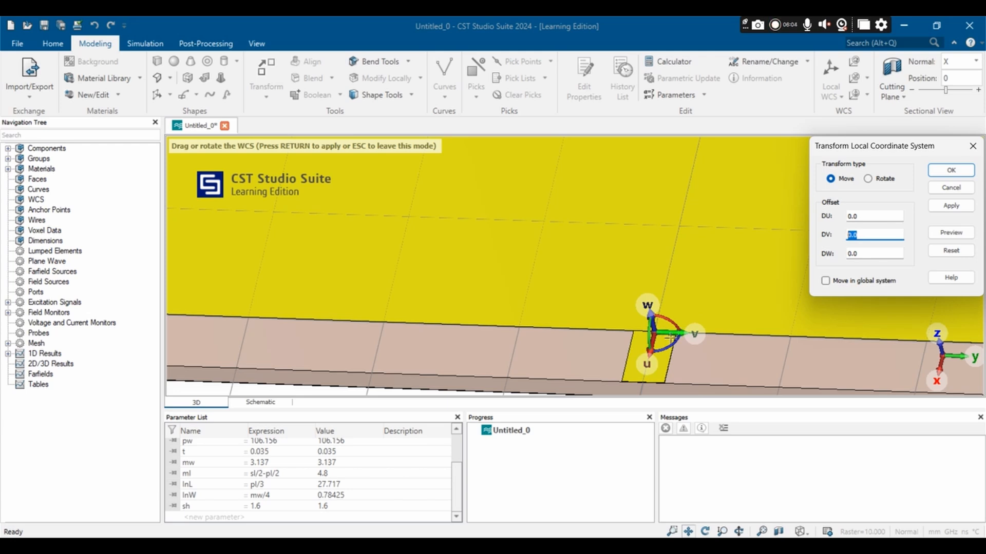
pyautogui.click(864, 236)
pyautogui.click(859, 236)
pyautogui.click(950, 233)
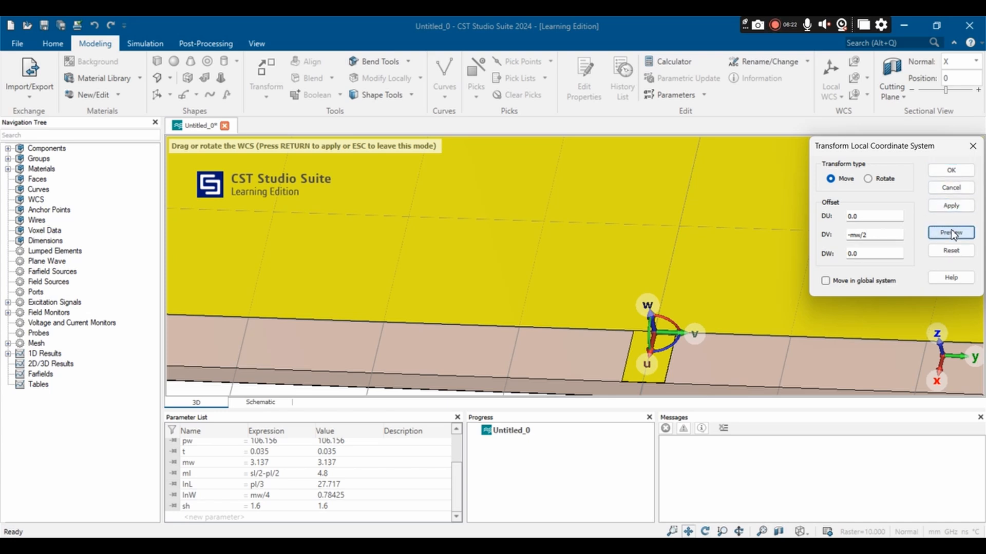
pyautogui.click(950, 233)
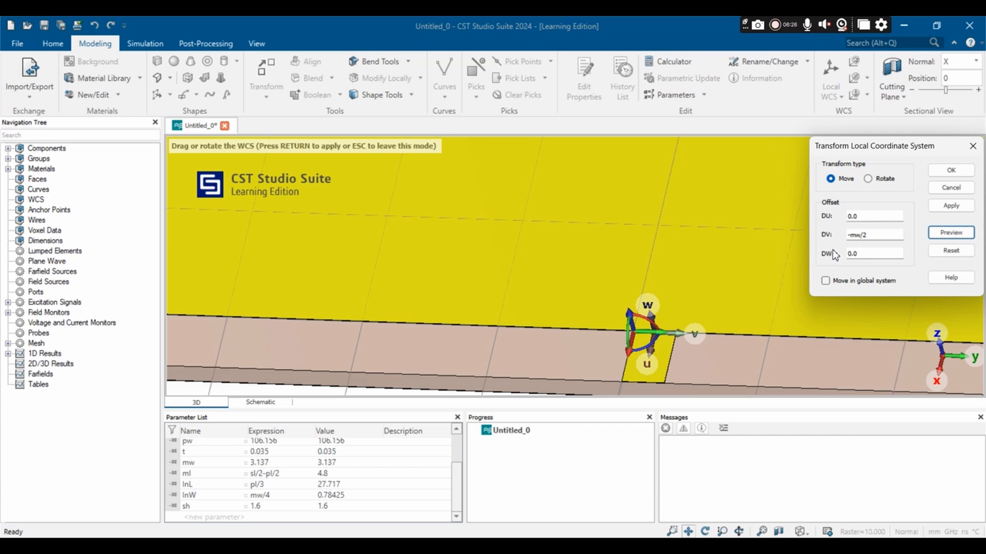
# Step: Set the local coordinate system's V offset to mw/2, preview it and apply the move
pyautogui.click(852, 236)
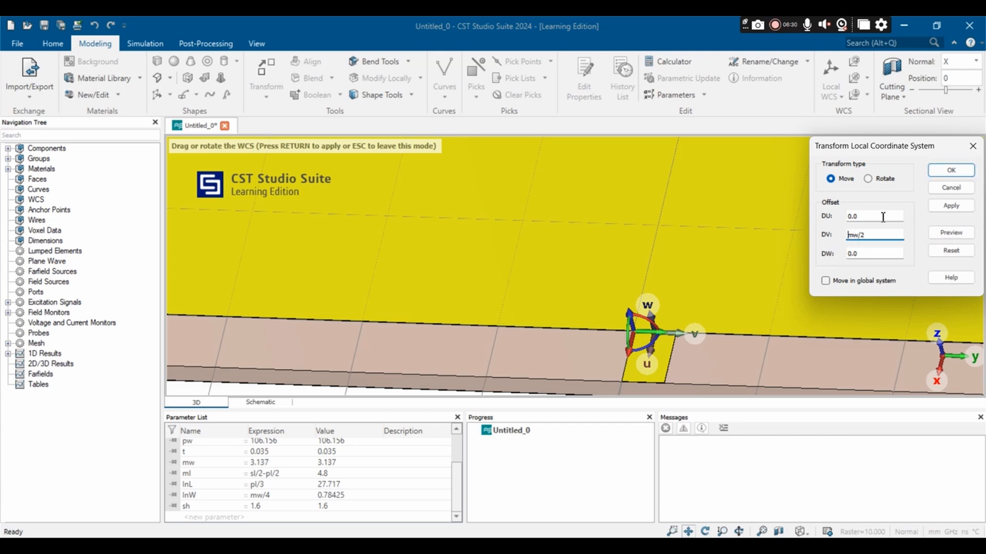
pyautogui.click(952, 233)
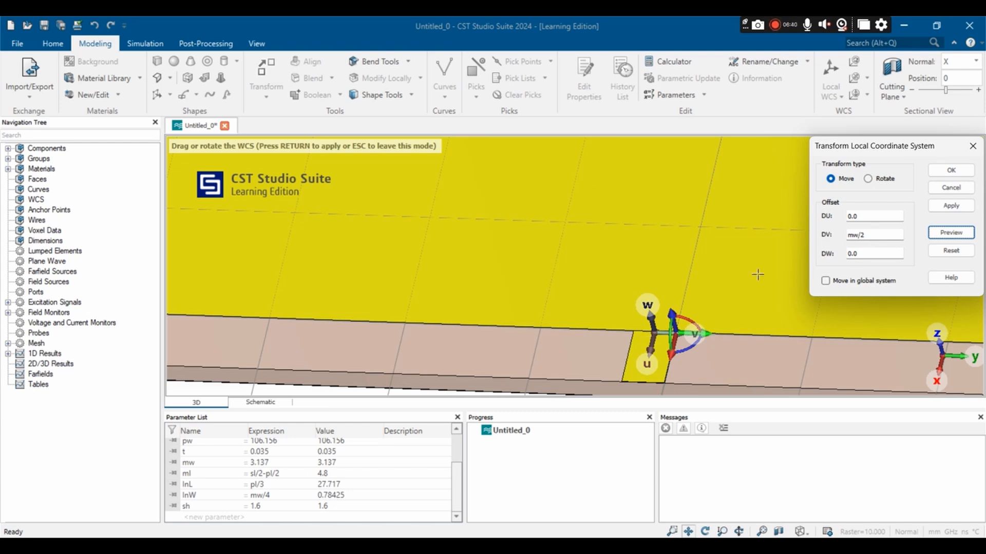
pyautogui.click(950, 170)
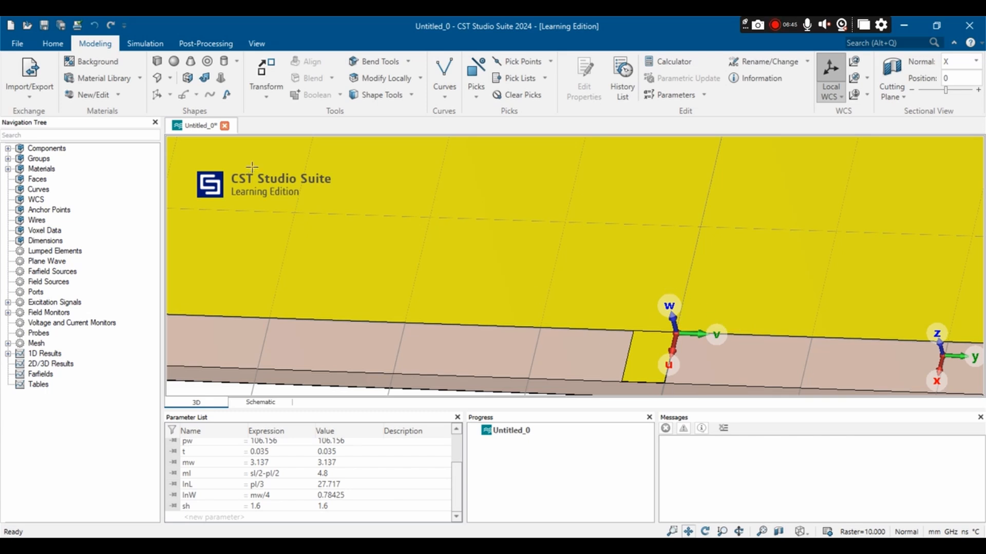
# Step: Start a brick named inset1 at the microstrip's corner on the patch edge with Umin set to -InL
pyautogui.click(157, 61)
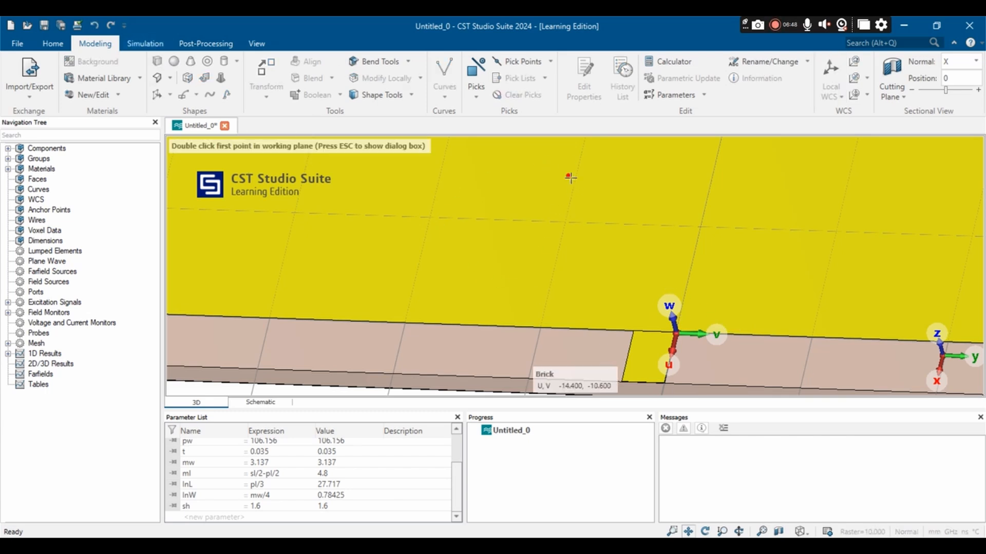
pyautogui.press('Escape')
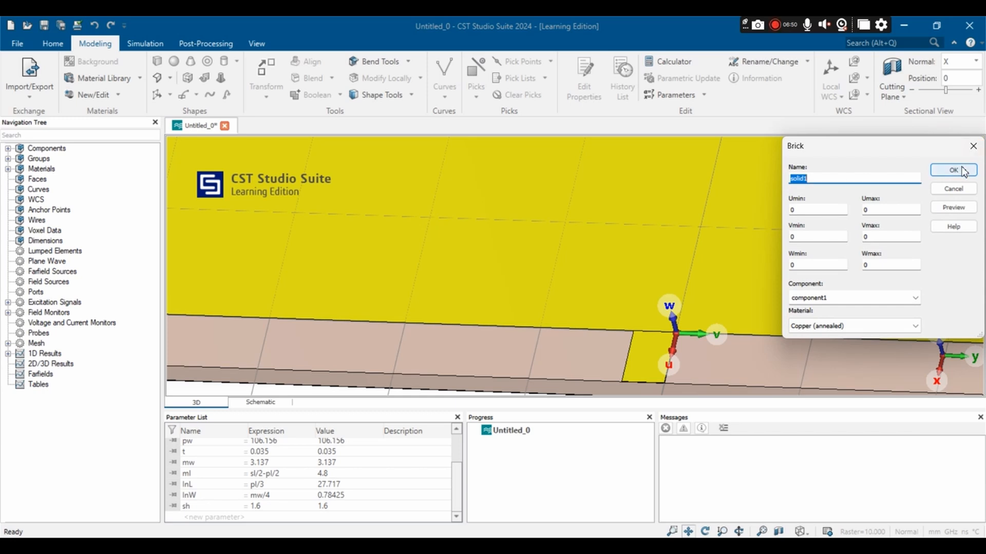
pyautogui.press('BackSpace')
pyautogui.write('inset1')
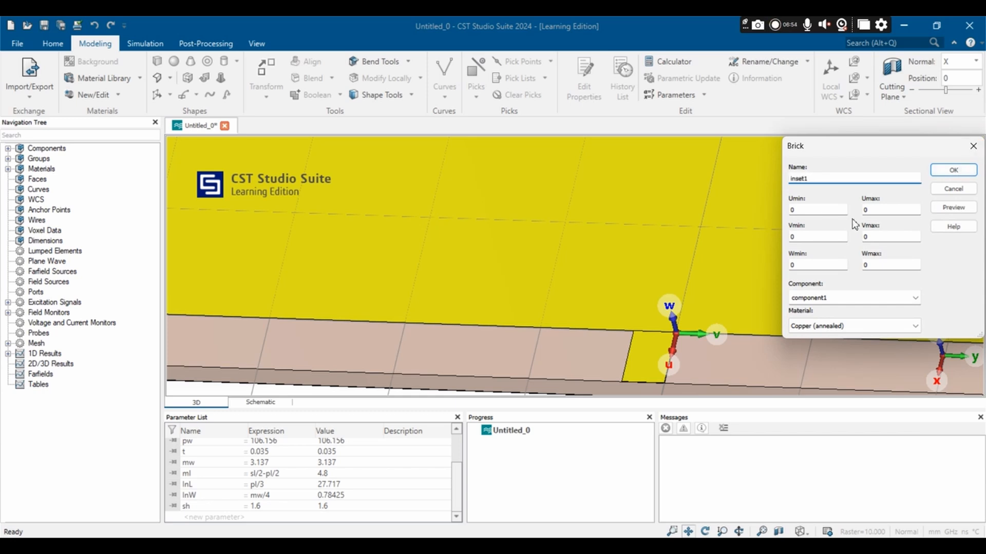
pyautogui.press('Tab')
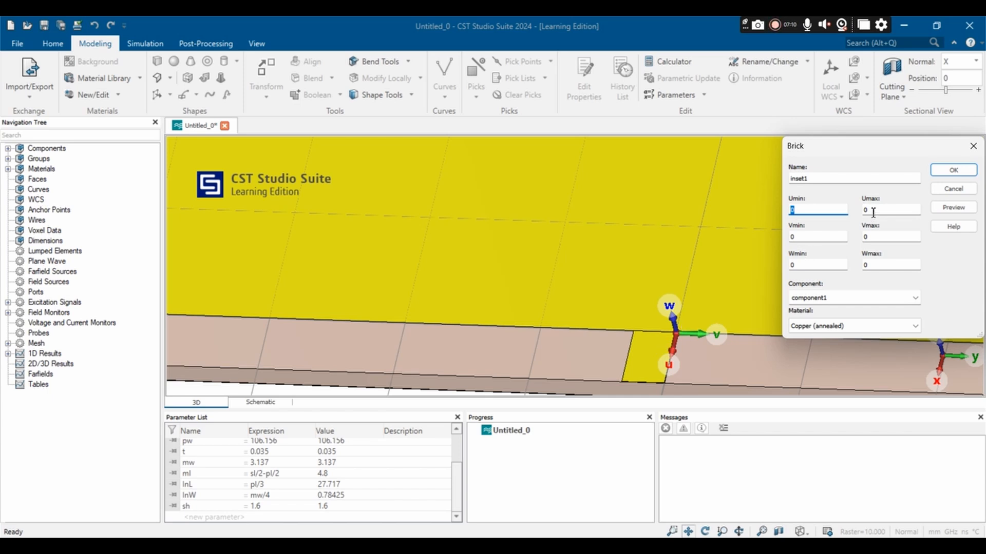
pyautogui.click(800, 210)
pyautogui.write('-ml')
# Step: Set the inset1 brick's Vmax to InW and Wmax to t, and assign Vacuum as its material
pyautogui.click(799, 235)
pyautogui.moveTo(874, 235); pyautogui.dragTo(849, 239)
pyautogui.write('InW')
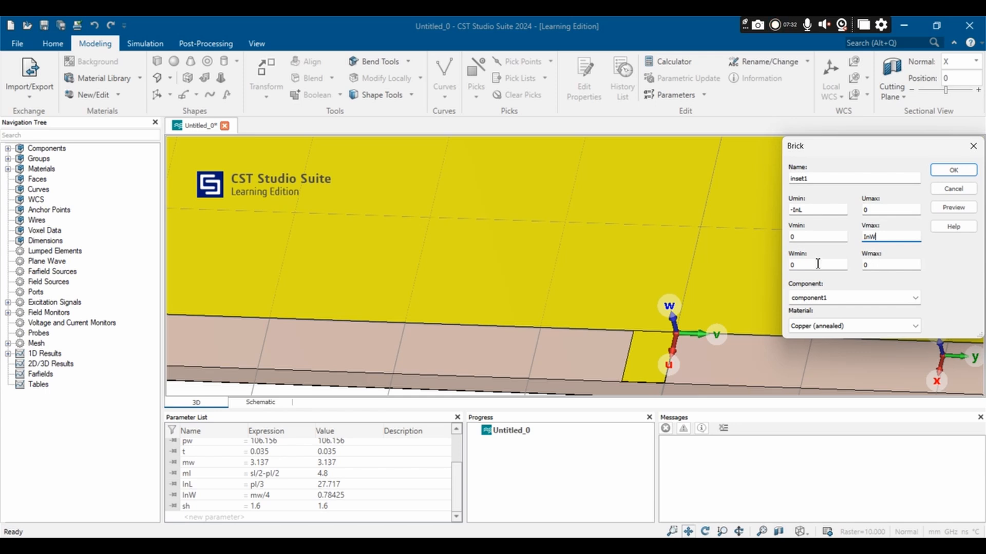
pyautogui.moveTo(882, 262); pyautogui.dragTo(856, 265)
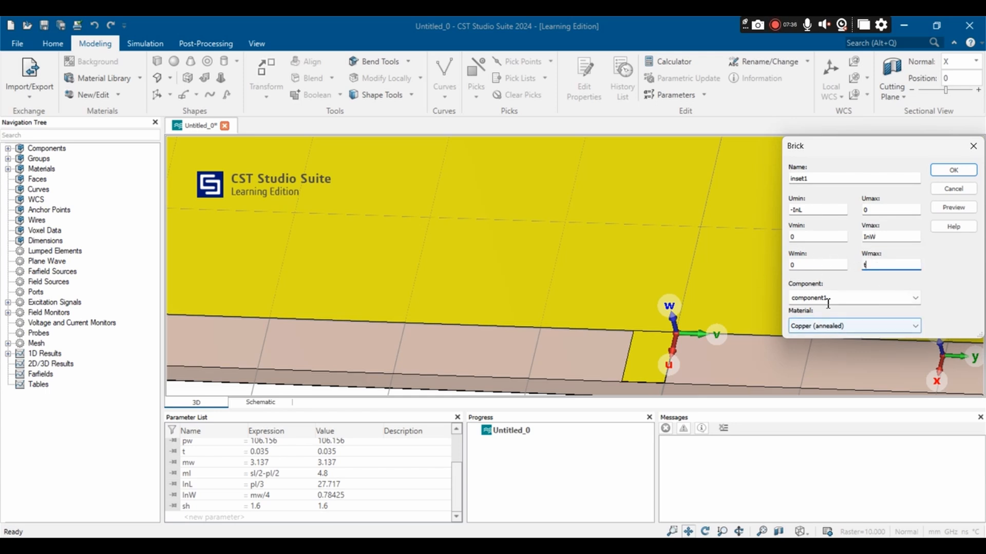
pyautogui.click(859, 327)
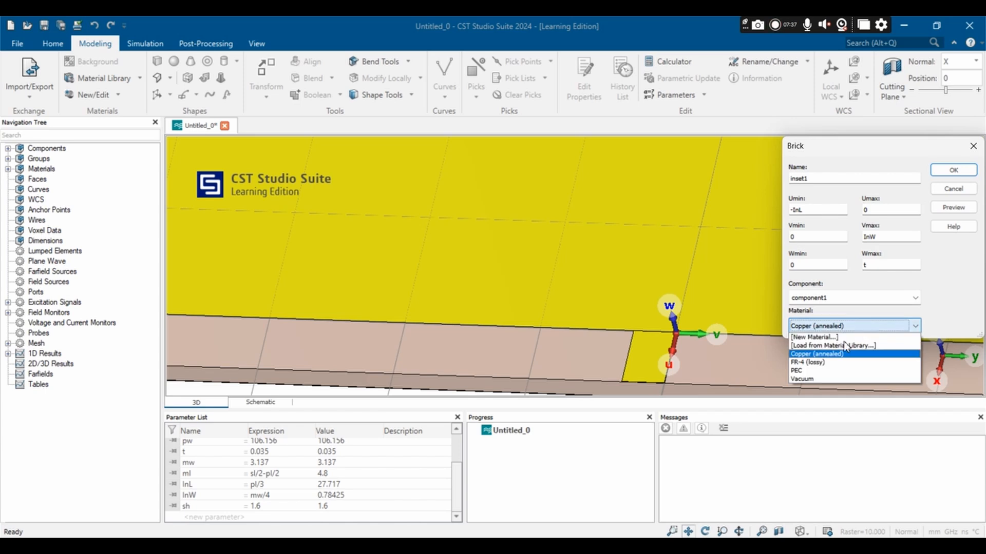
pyautogui.click(825, 379)
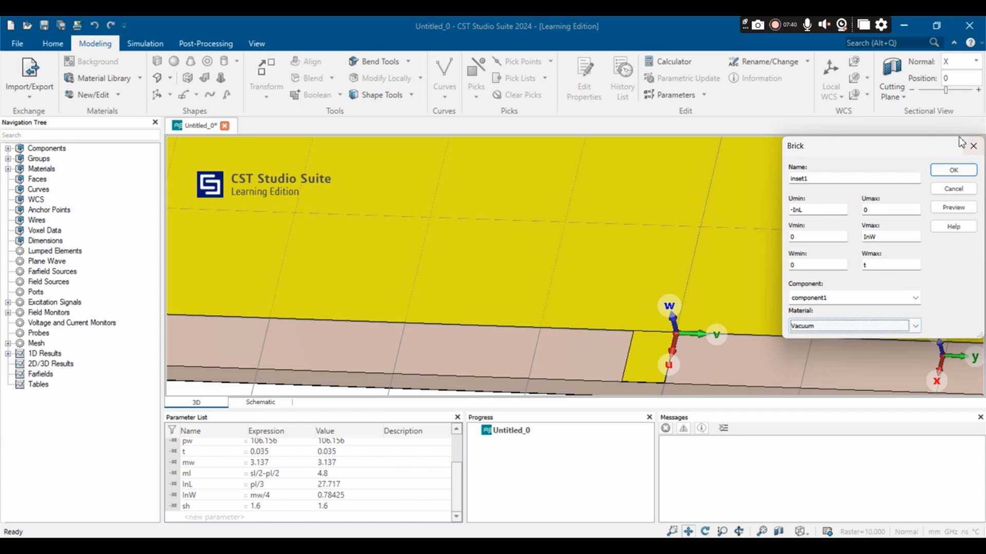
# Step: Preview and create the inset1 brick, resolving its intersection with the patch by cutting away the highlighted shape
pyautogui.click(959, 209)
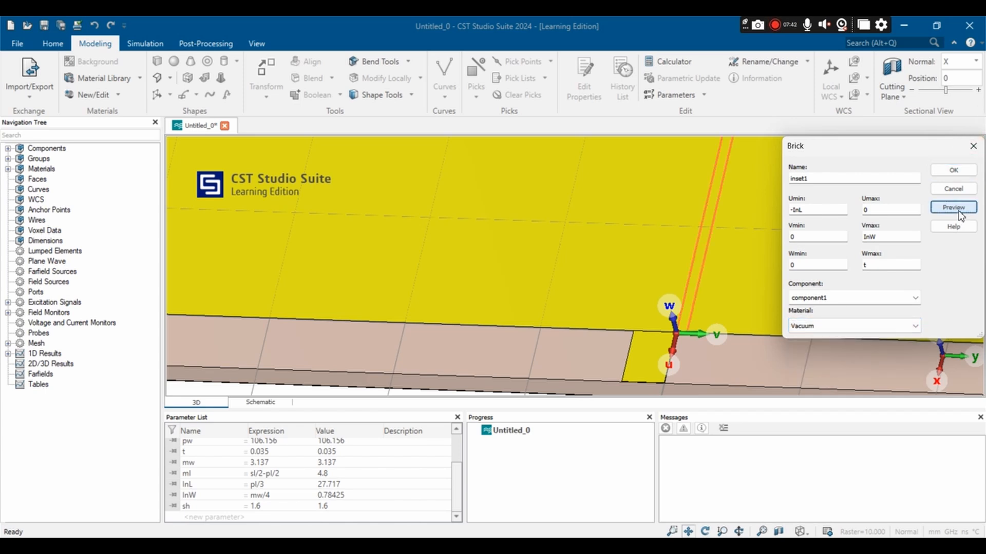
pyautogui.scroll(-2, 667, 248)
pyautogui.scroll(-1, 667, 248)
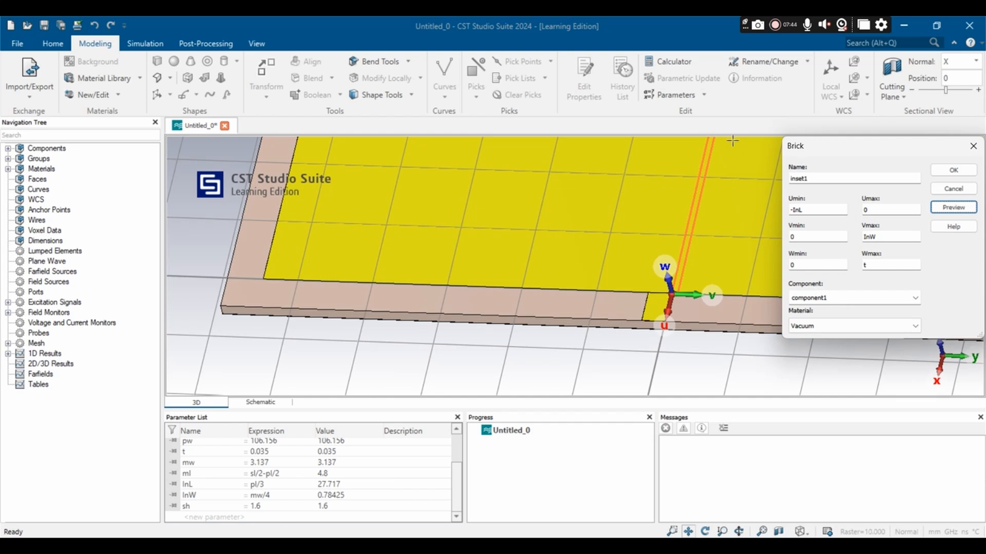
pyautogui.scroll(-2, 733, 141)
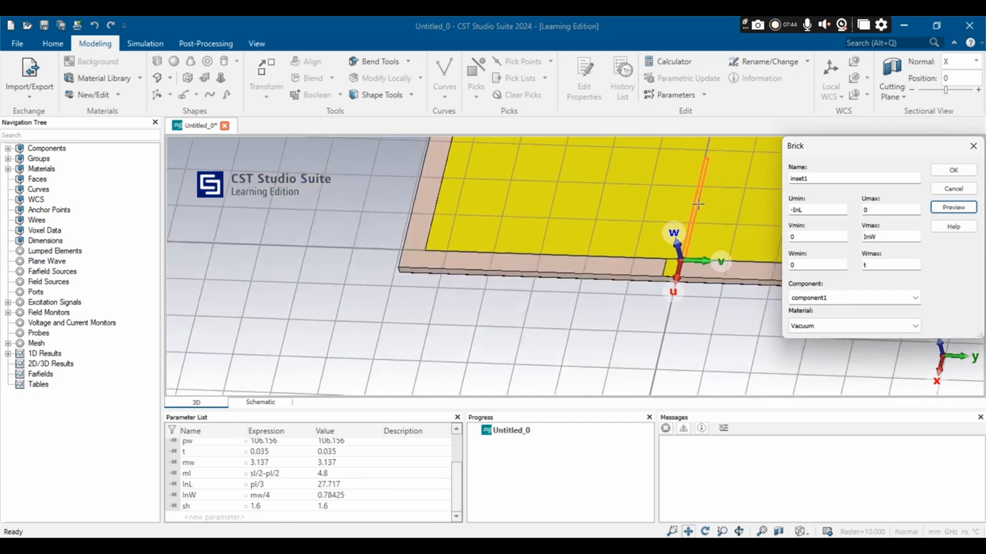
pyautogui.click(966, 173)
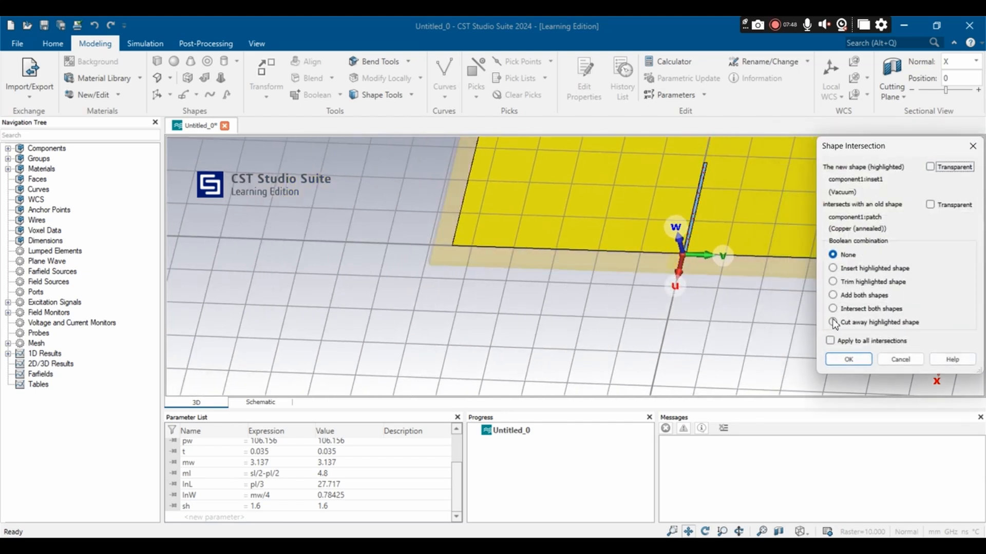
pyautogui.click(832, 321)
pyautogui.click(848, 359)
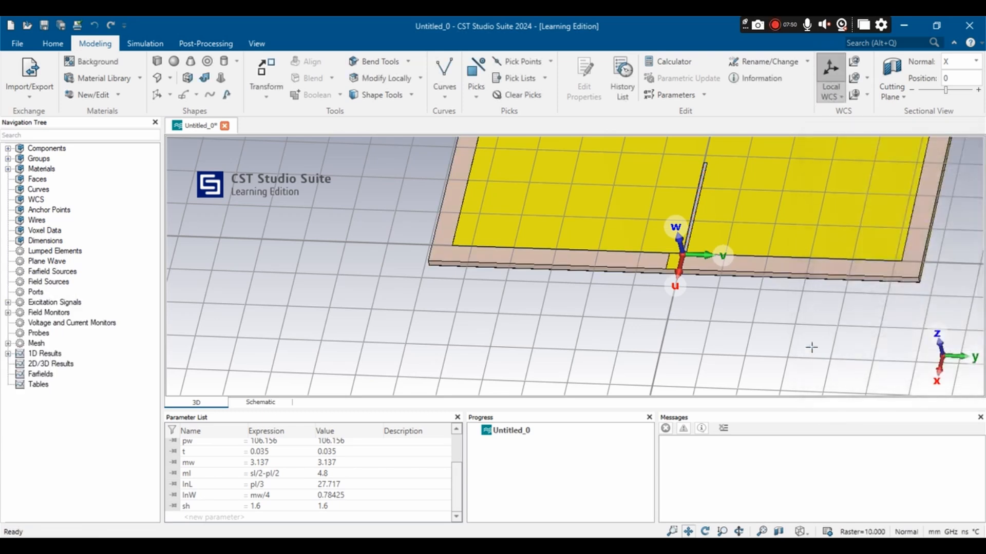
# Step: Move the local coordinate system by a V offset of -mw to the microstrip's opposite corner, previewing before applying
pyautogui.scroll(5, 714, 232)
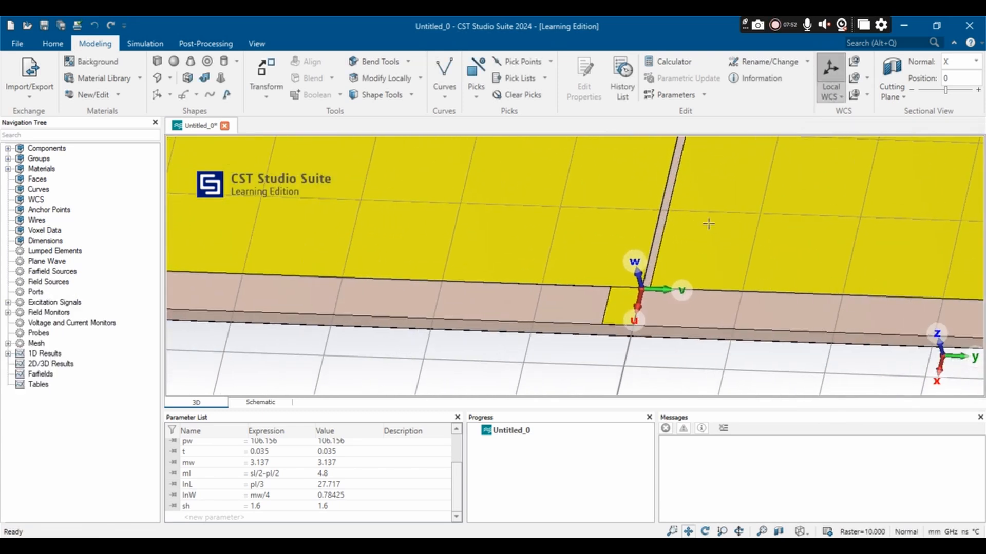
pyautogui.scroll(-3, 686, 213)
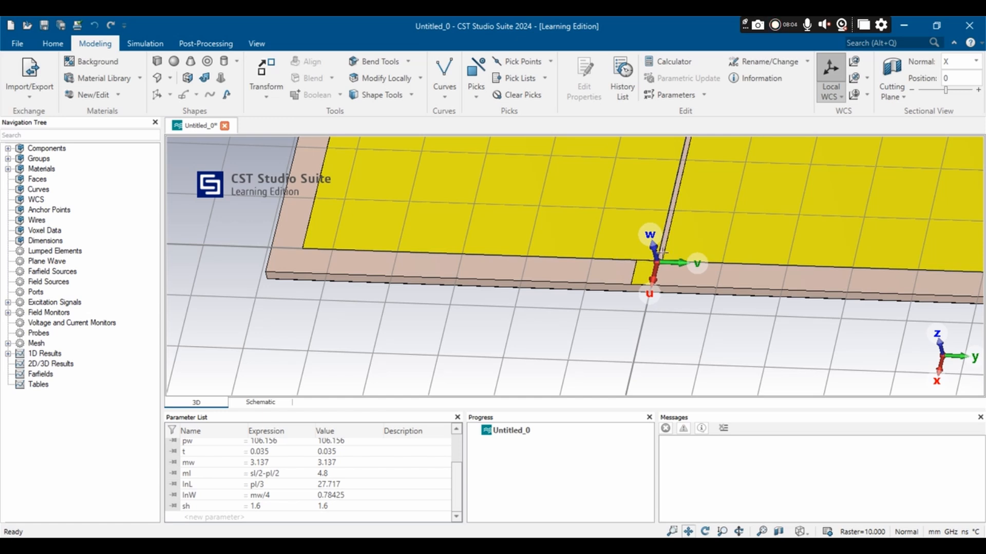
pyautogui.click(854, 63)
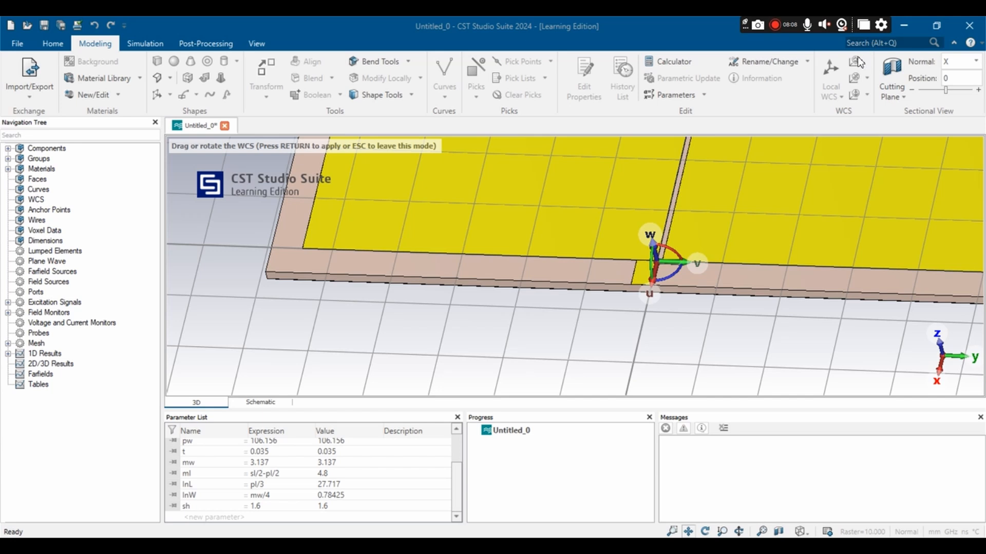
pyautogui.doubleClick(844, 235)
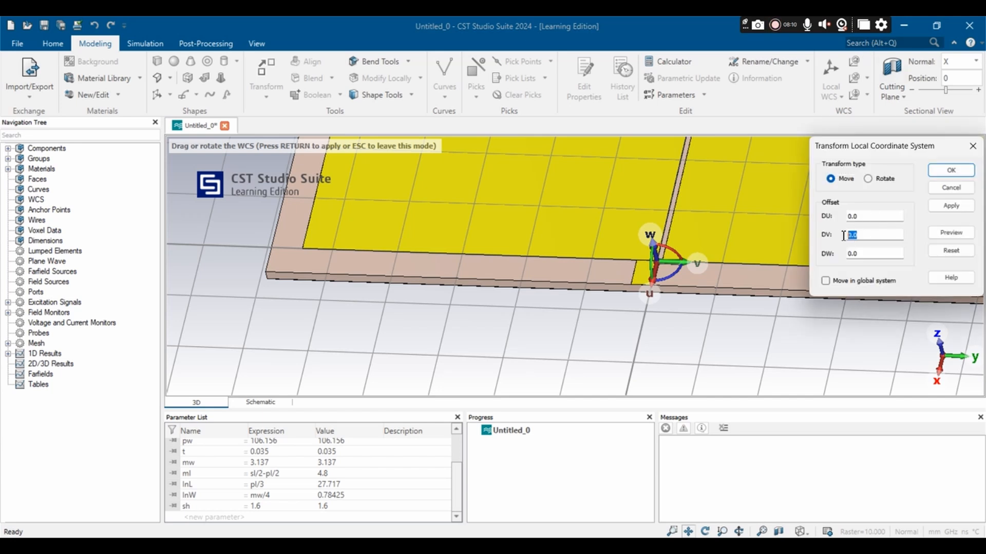
pyautogui.write('-mw')
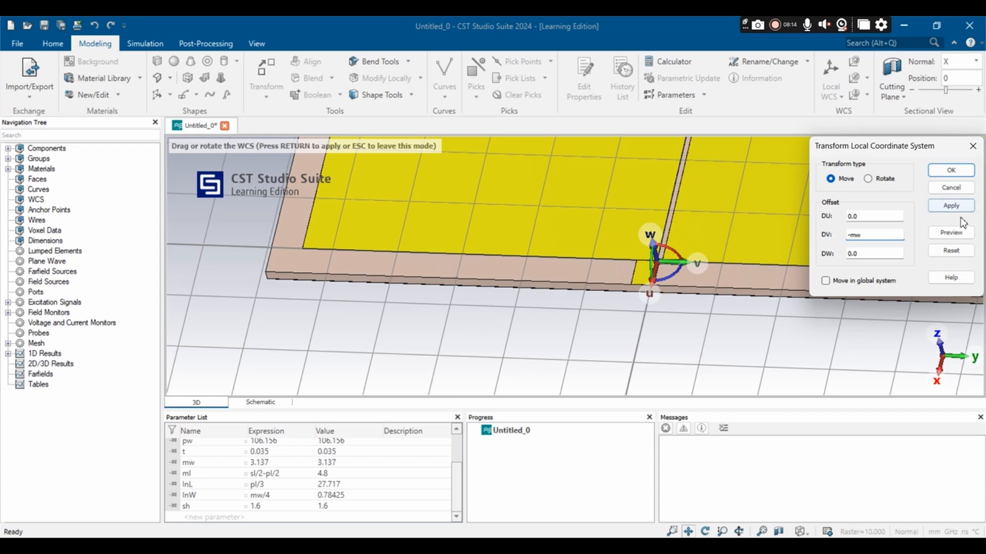
pyautogui.click(950, 236)
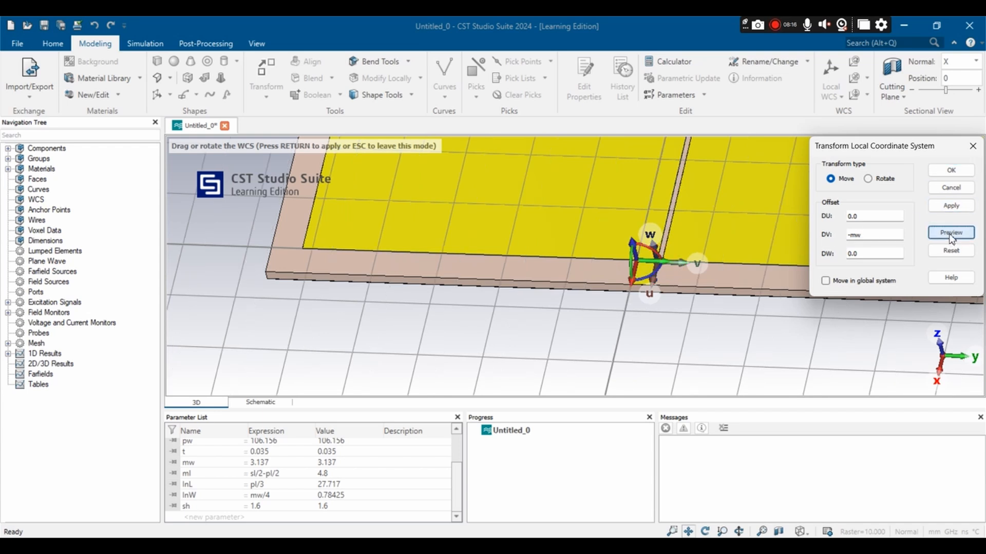
pyautogui.click(951, 172)
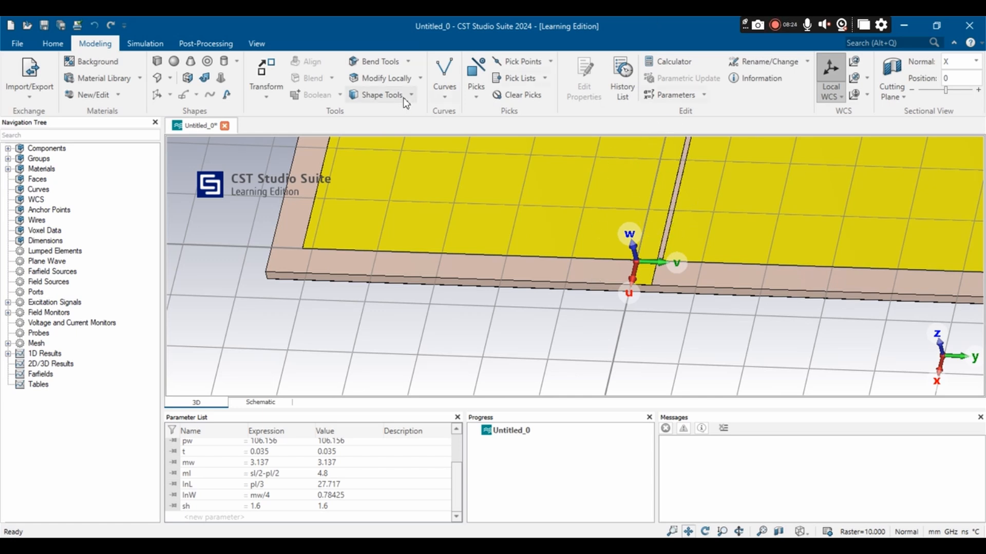
# Step: Start a brick named inset2 at the microstrip's other corner on the patch edge with Umin set to -InL
pyautogui.click(158, 62)
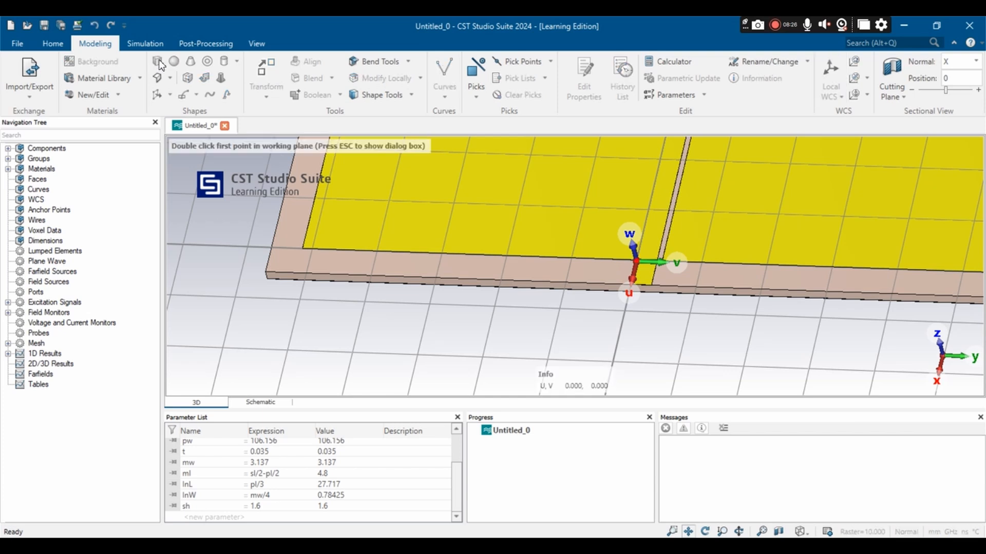
pyautogui.press('Escape')
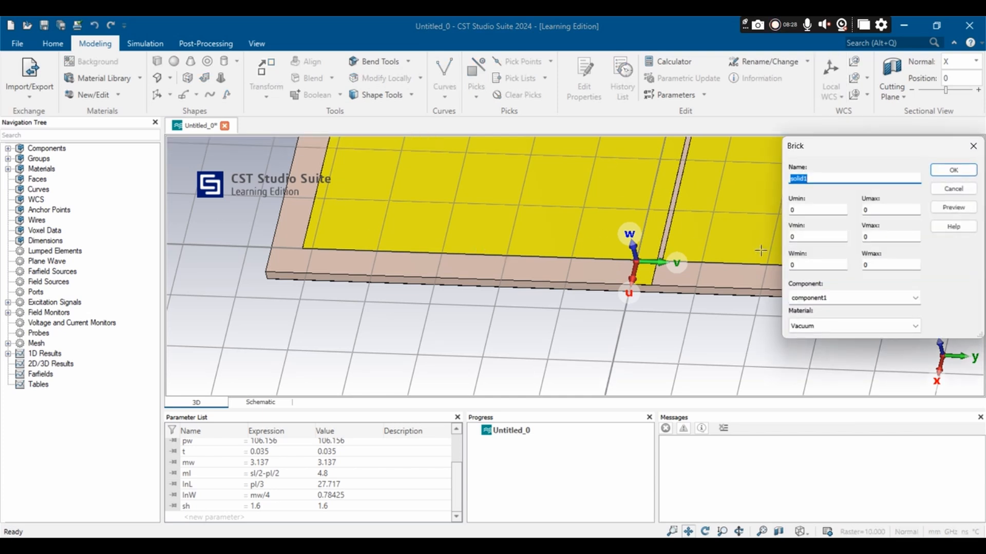
pyautogui.press('BackSpace')
pyautogui.doubleClick(802, 209)
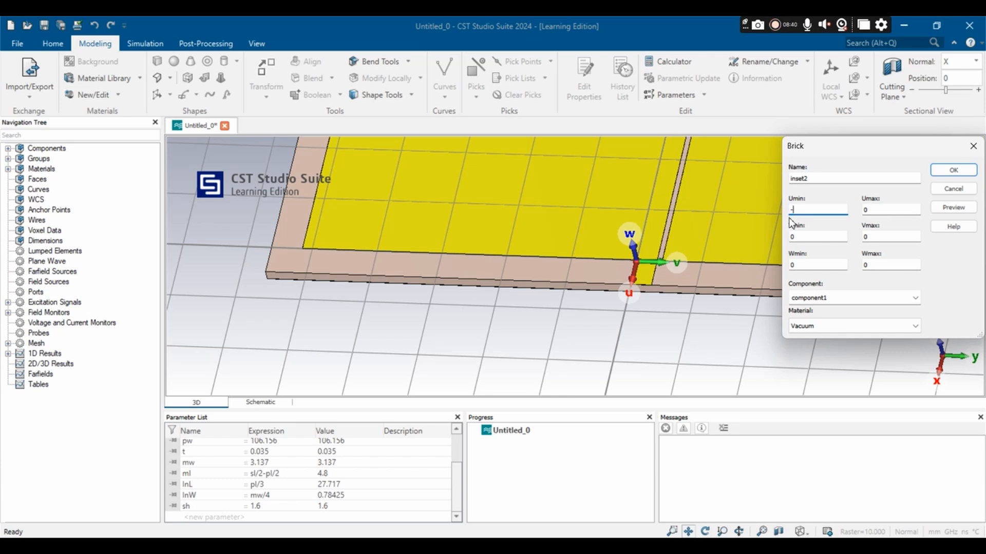
pyautogui.write('-InL')
pyautogui.click(810, 237)
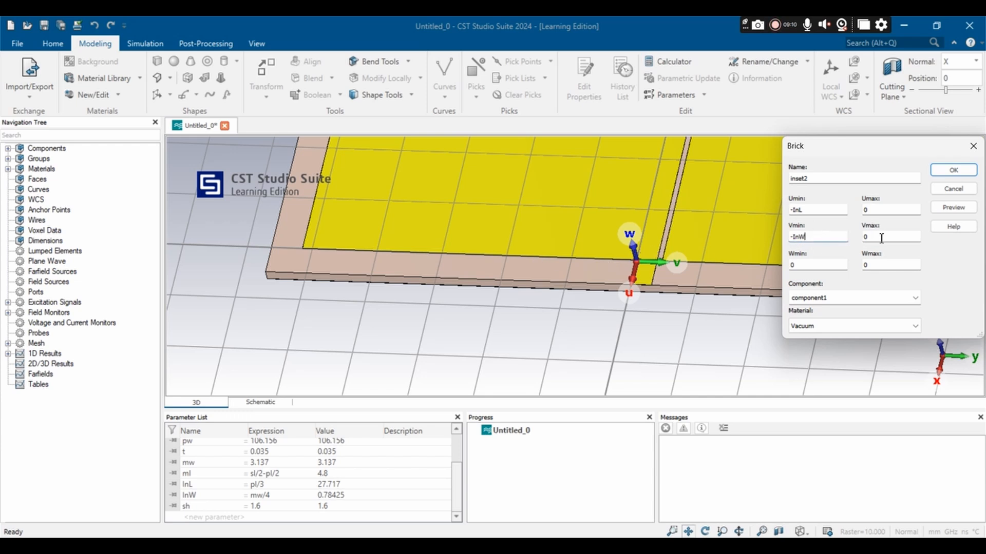
# Step: Set the inset2 brick's Wmax to t, then preview and create it, cutting the highlighted shape away from the patch
pyautogui.doubleClick(868, 265)
pyautogui.write('t')
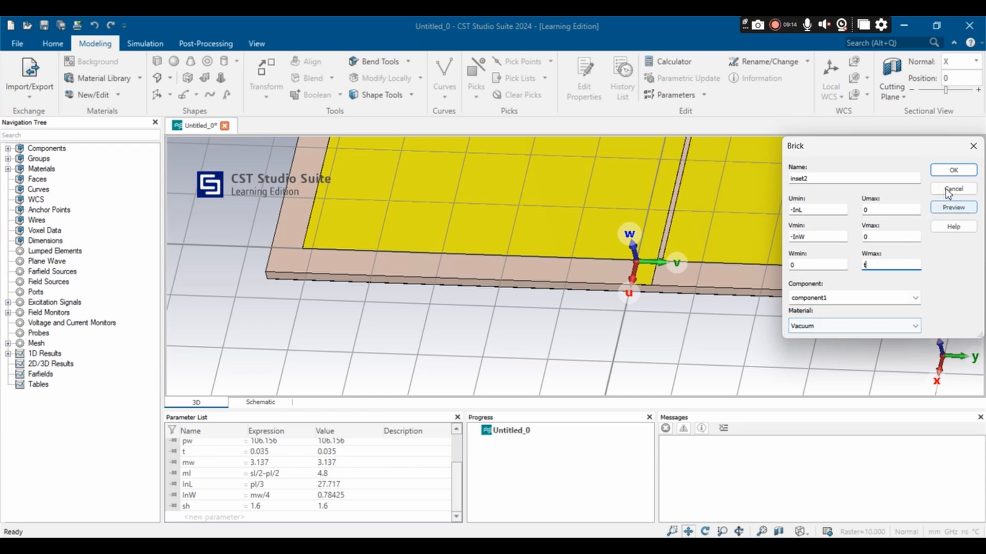
pyautogui.click(956, 208)
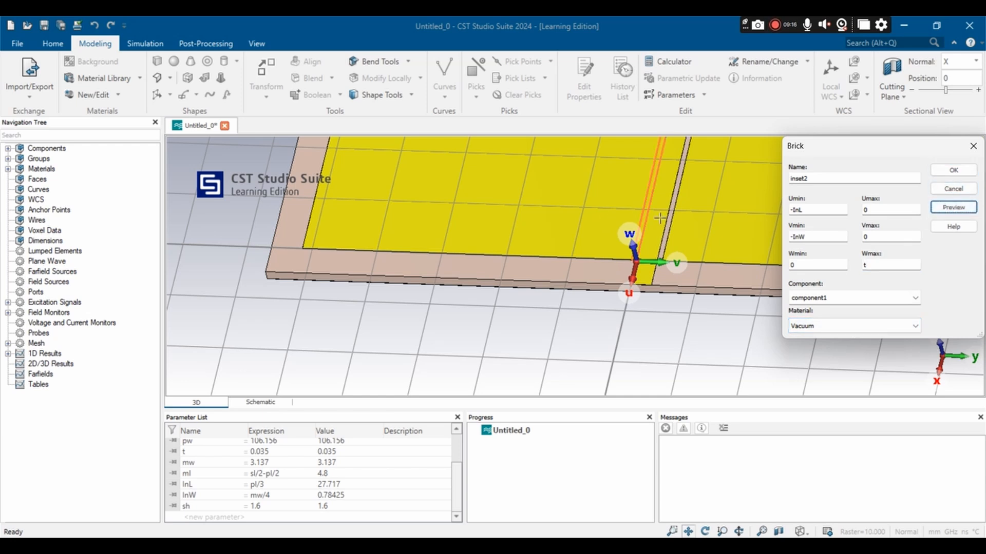
pyautogui.scroll(-2, 660, 217)
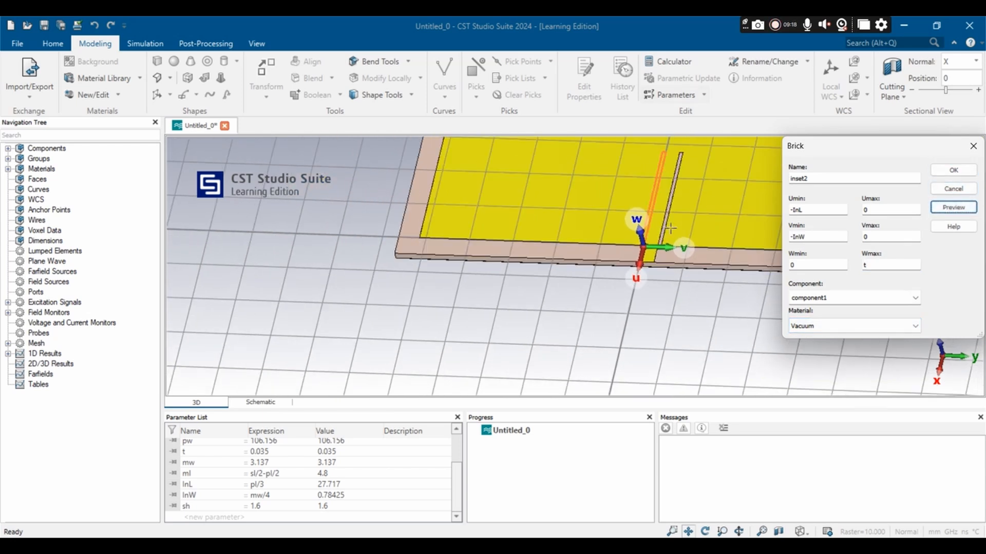
pyautogui.click(953, 170)
pyautogui.click(860, 362)
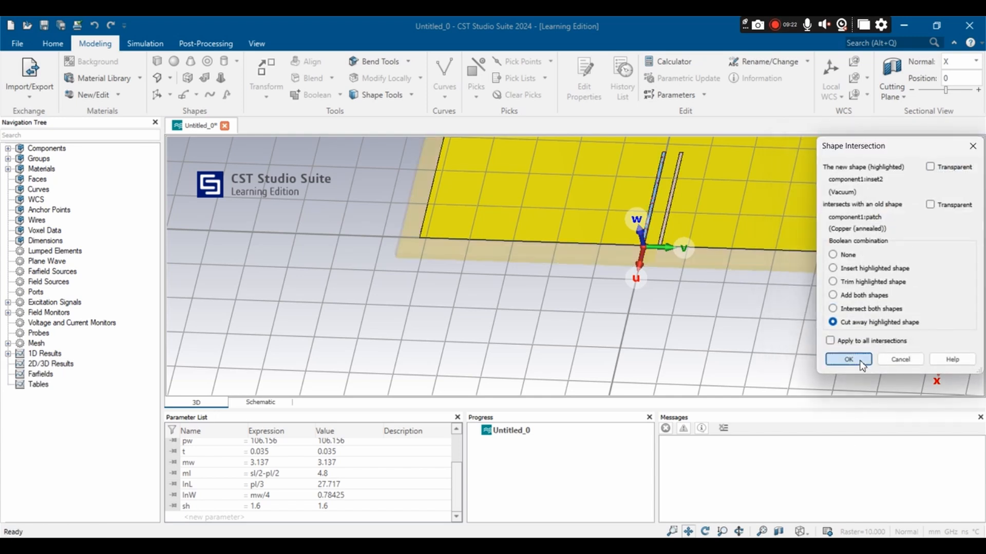
pyautogui.scroll(-3, 684, 218)
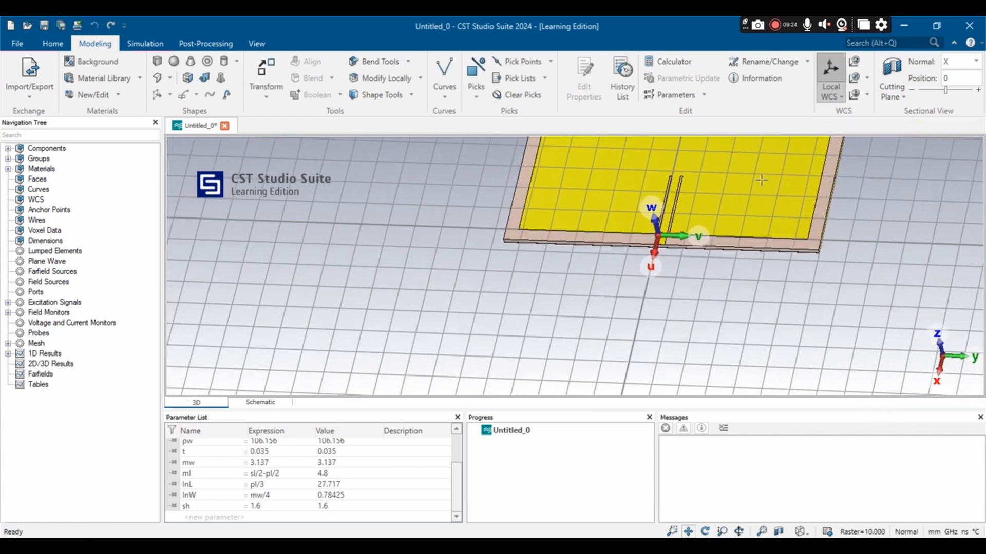
# Step: Pick the thin end face of the microstrip feed at the substrate edge
pyautogui.moveTo(774, 216); pyautogui.dragTo(756, 278, button='middle')
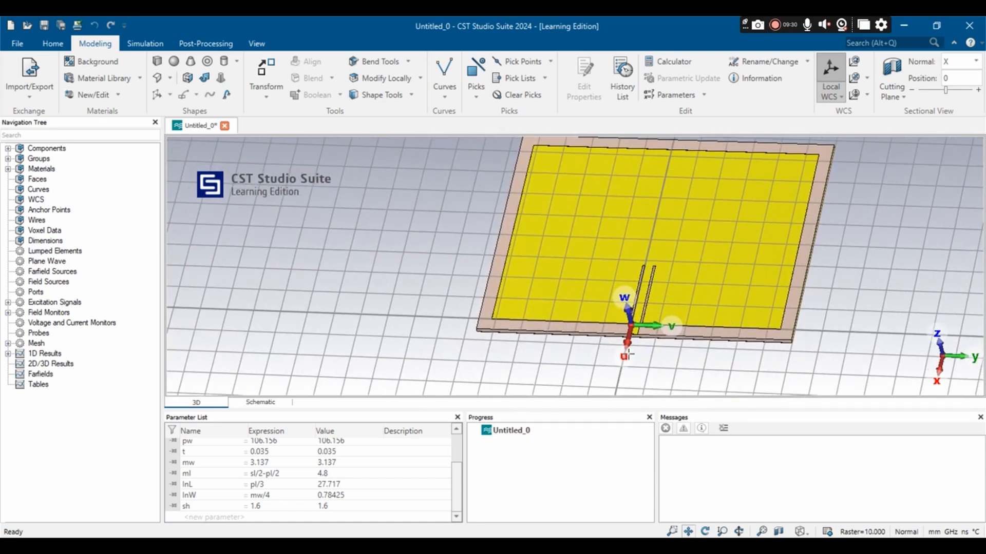
pyautogui.scroll(5, 655, 348)
pyautogui.scroll(6, 586, 322)
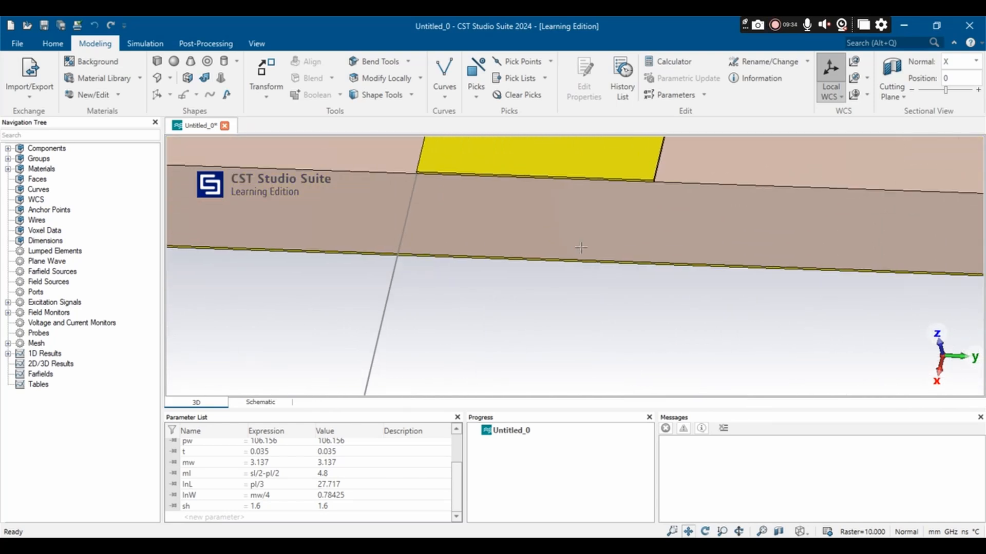
pyautogui.moveTo(580, 251); pyautogui.dragTo(593, 395, button='middle')
pyautogui.scroll(4, 571, 369)
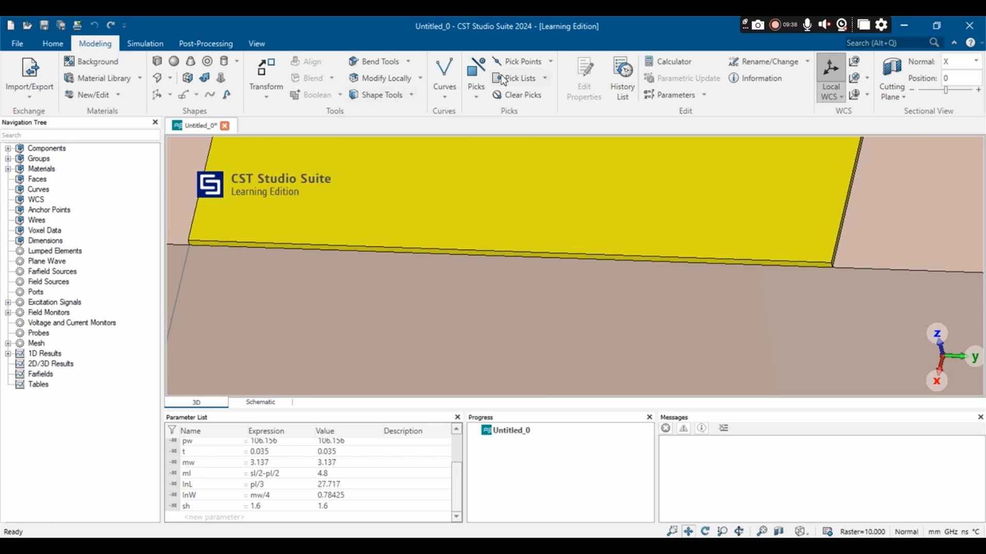
pyautogui.click(473, 71)
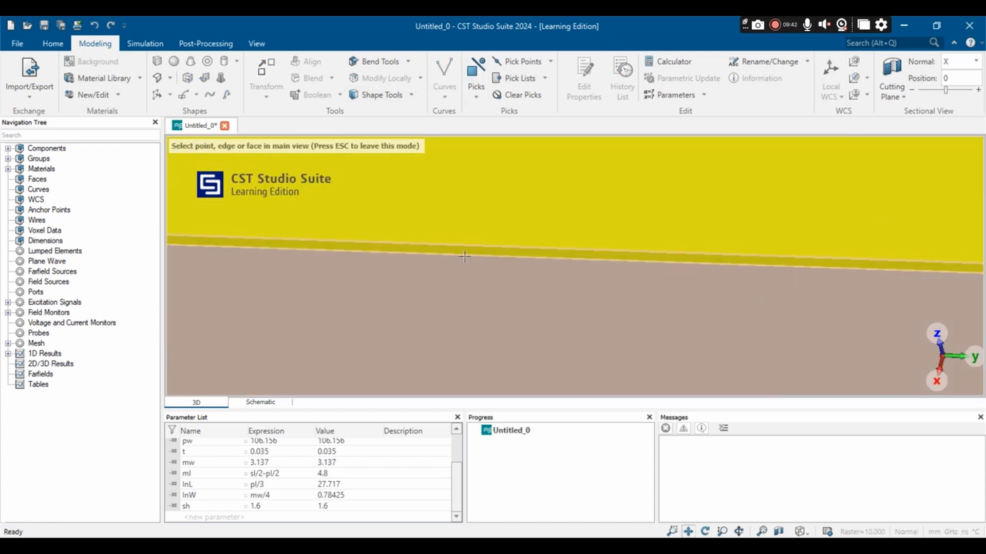
pyautogui.scroll(3, 463, 257)
pyautogui.click(462, 253)
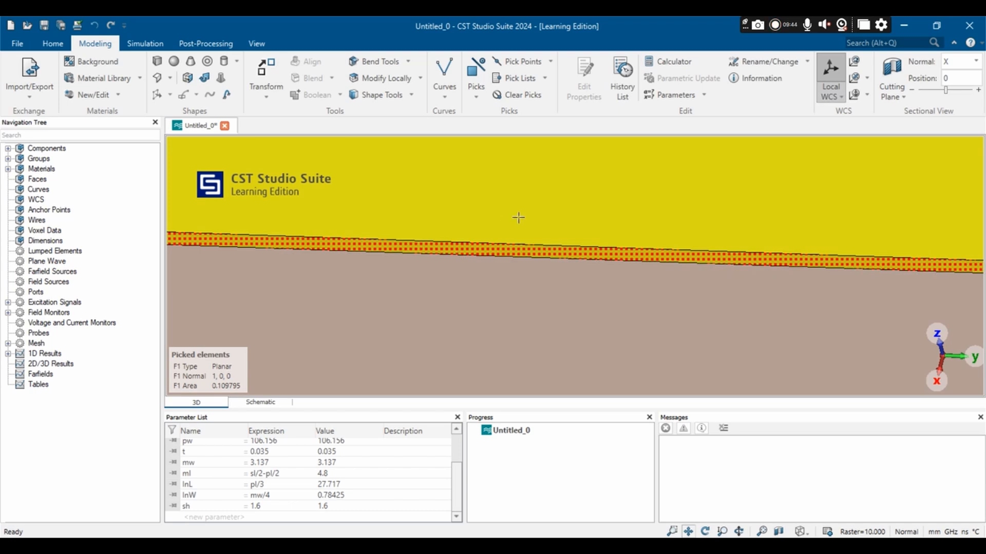
pyautogui.scroll(-3, 518, 218)
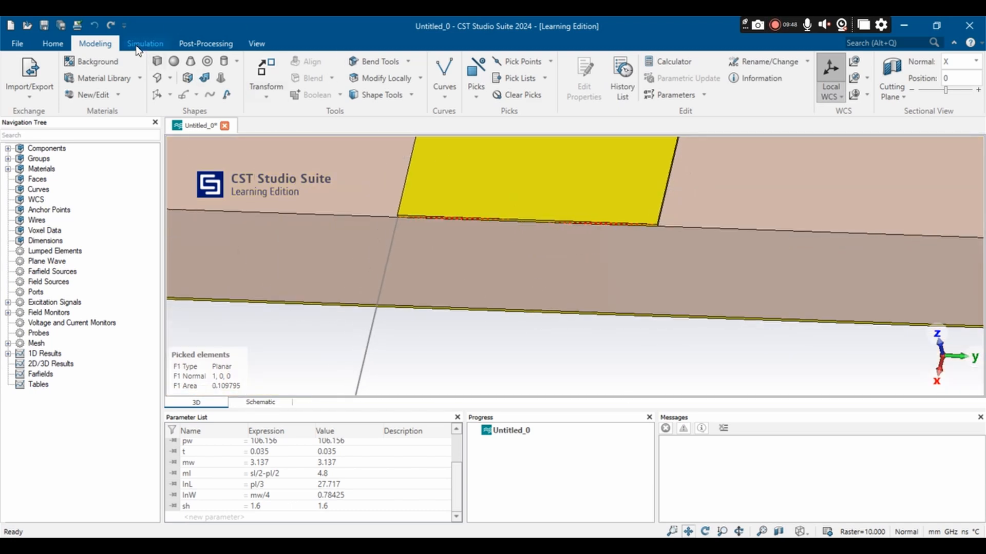
# Step: Run the port extension coefficient macro for the microstrip, calculate k and copy its value before closing the macro
pyautogui.click(53, 46)
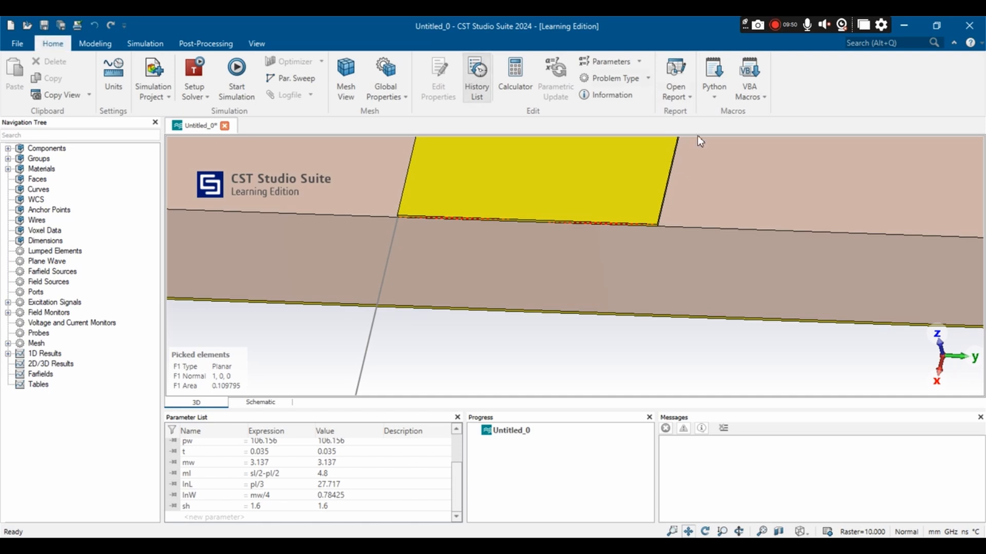
pyautogui.click(749, 93)
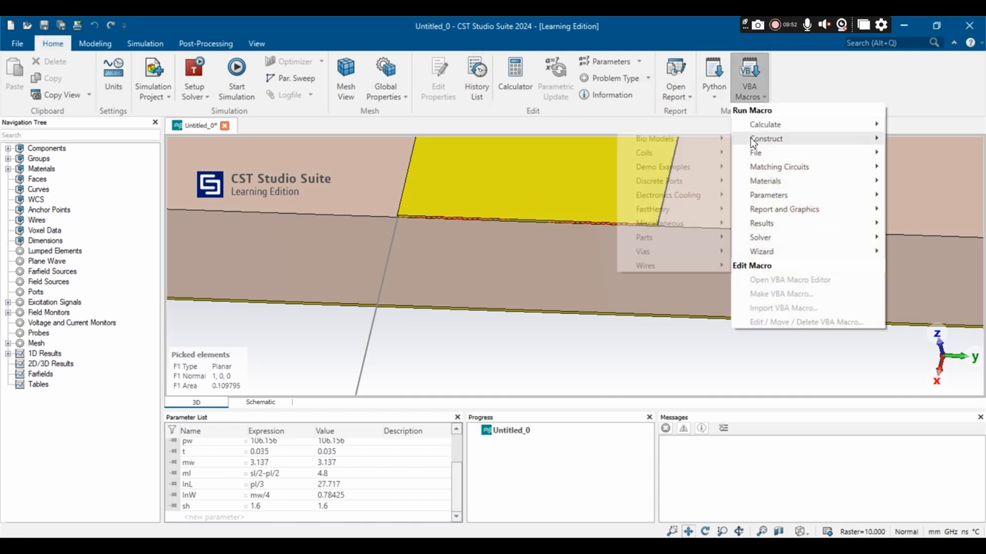
pyautogui.moveTo(750, 129)
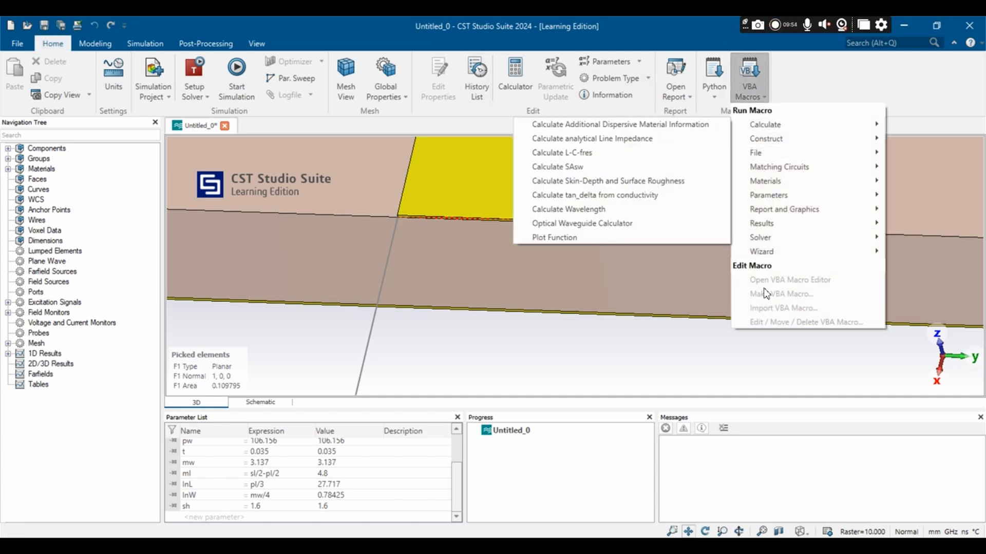
pyautogui.moveTo(764, 239)
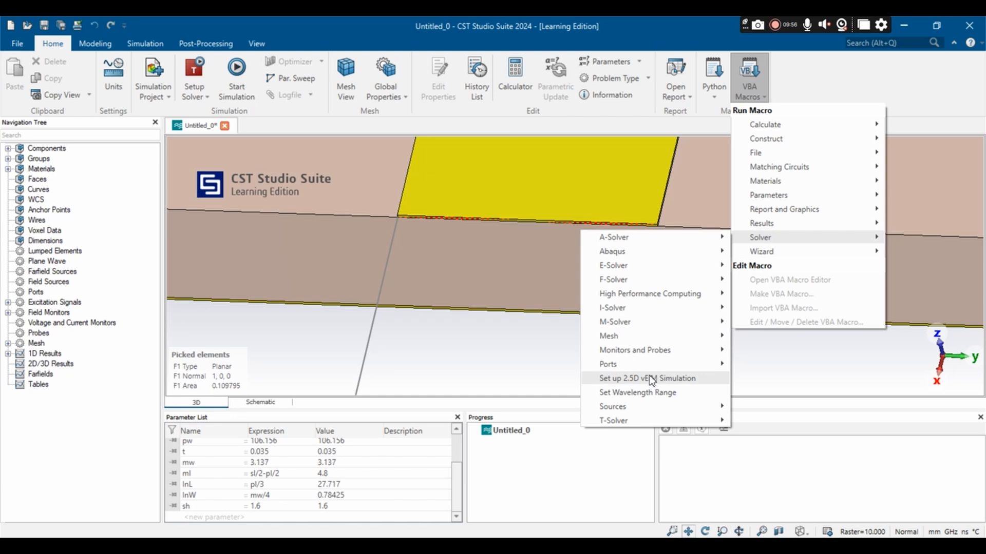
pyautogui.moveTo(648, 363)
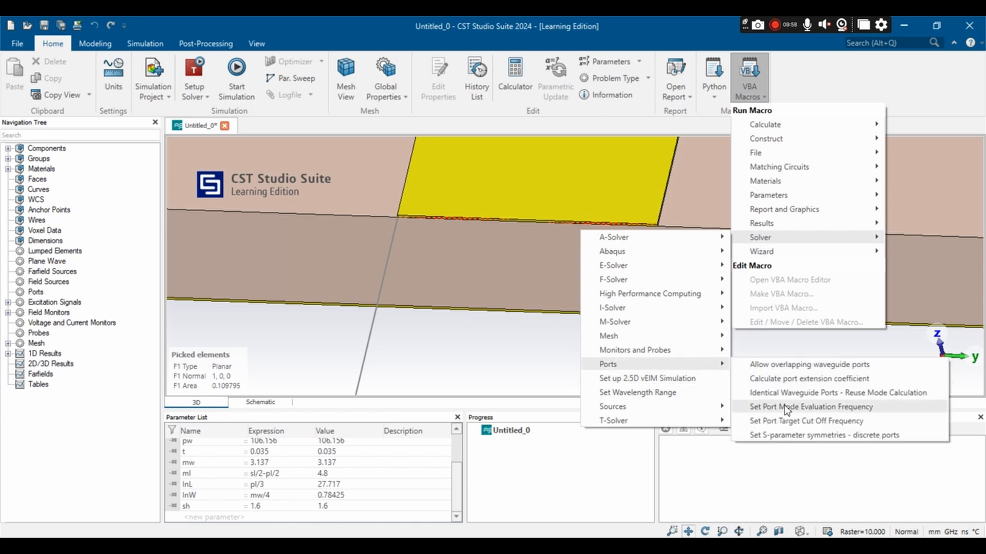
pyautogui.click(772, 378)
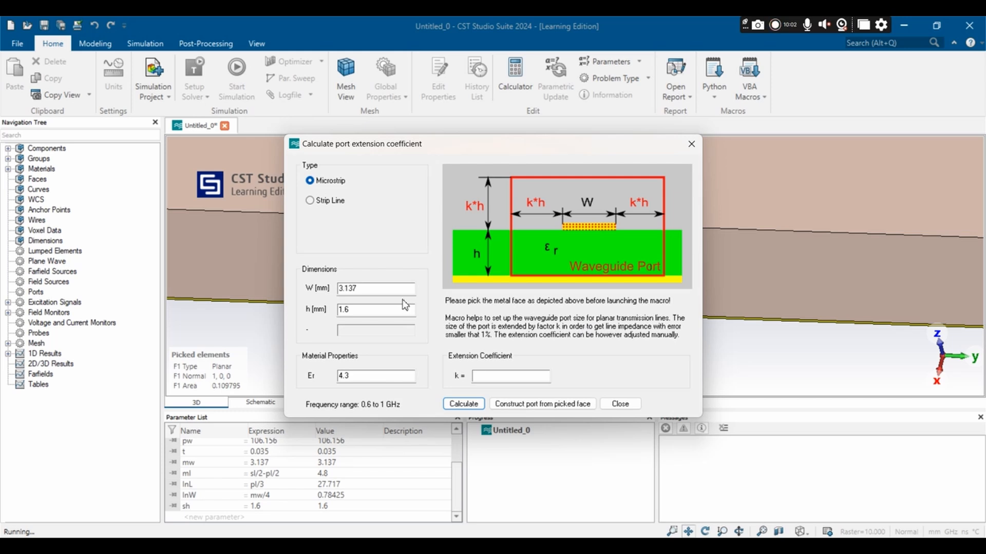
pyautogui.click(466, 404)
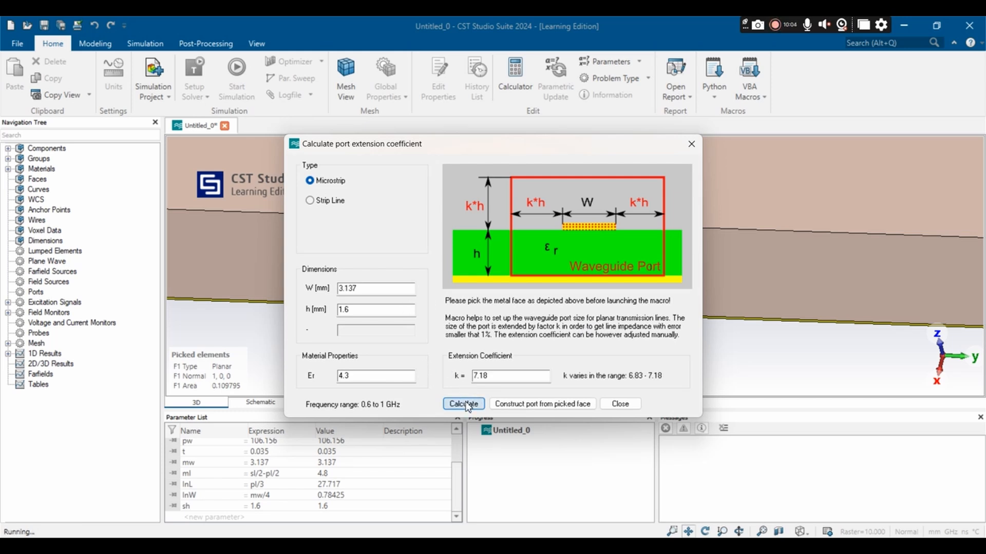
pyautogui.moveTo(497, 375); pyautogui.dragTo(464, 373)
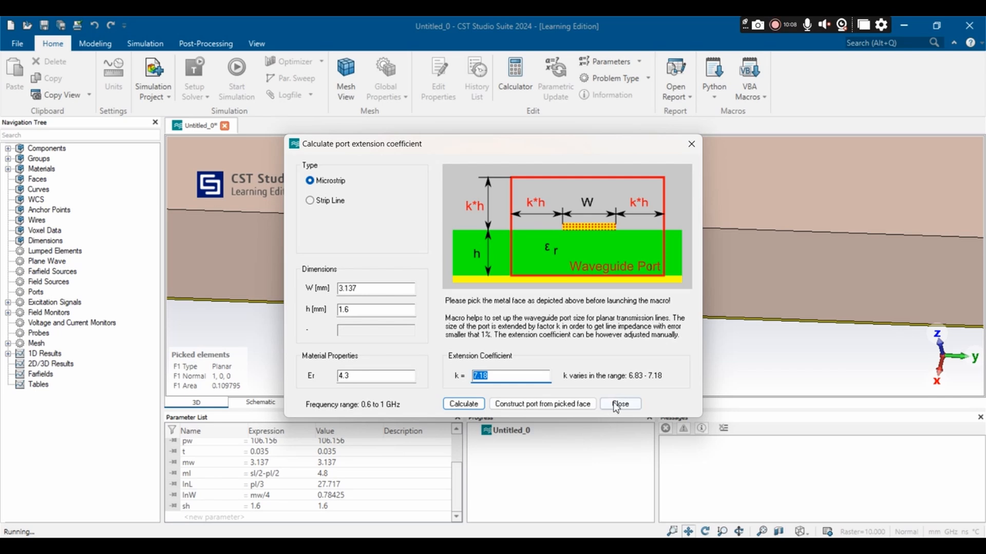
pyautogui.click(690, 144)
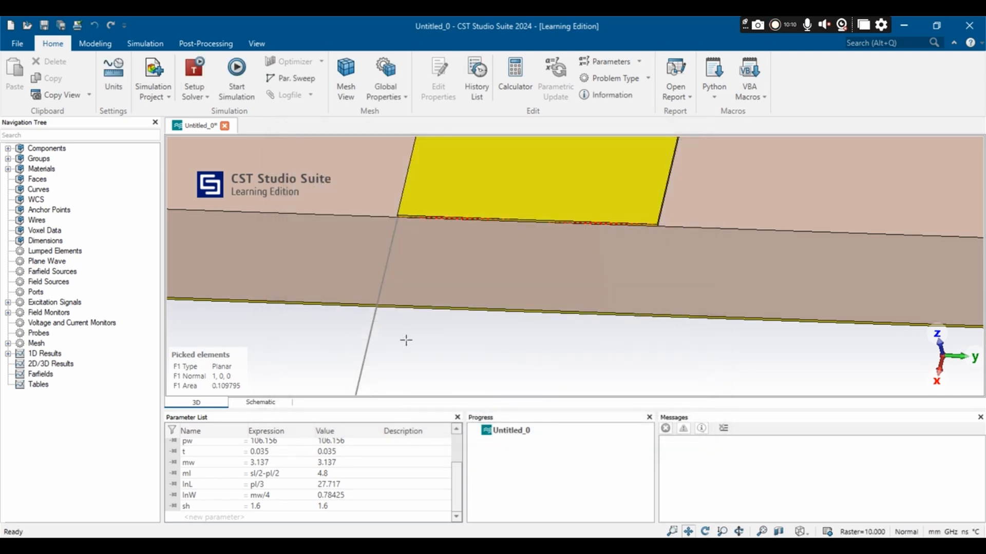
# Step: Add a parameter named k with the value 7.18
pyautogui.click(214, 518)
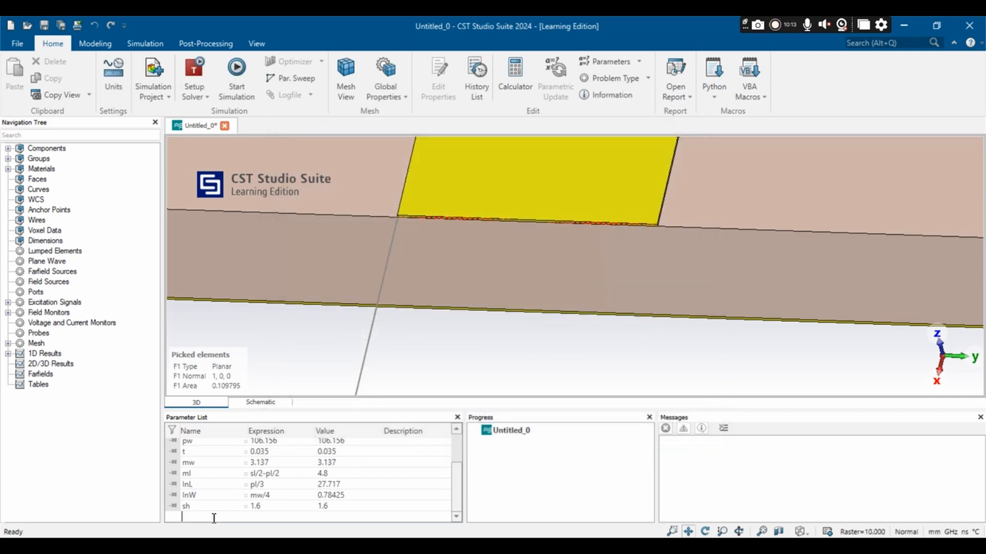
pyautogui.click(256, 520)
pyautogui.click(260, 512)
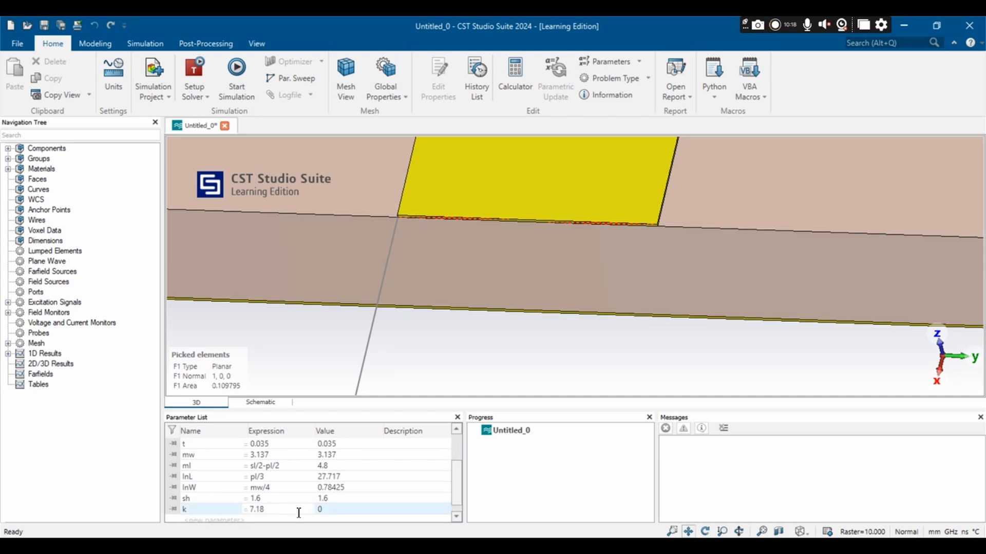
pyautogui.press('Return')
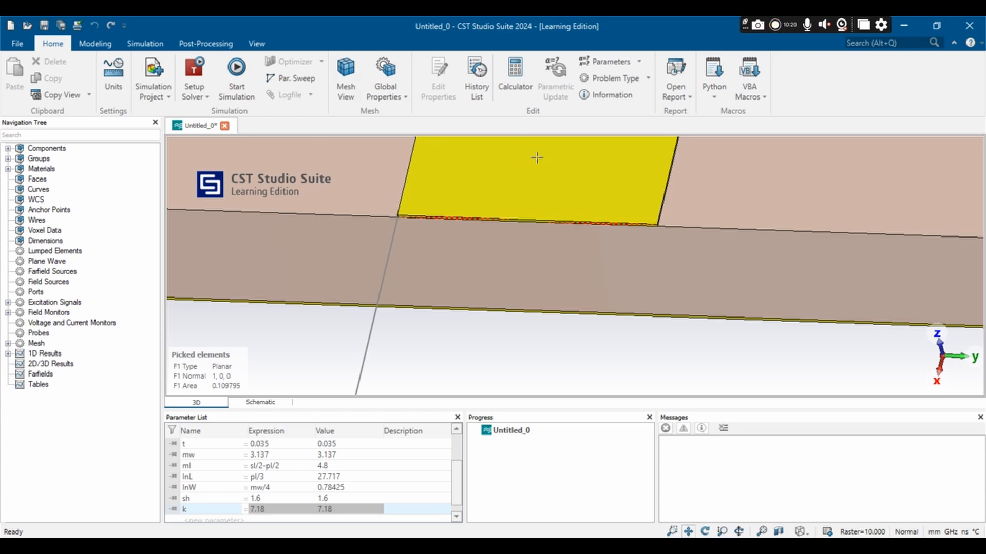
# Step: Start a waveguide port on the picked feed face, extending Ymin, Ymax and Zmax by sh*k and Zmin by sh
pyautogui.scroll(4, 456, 219)
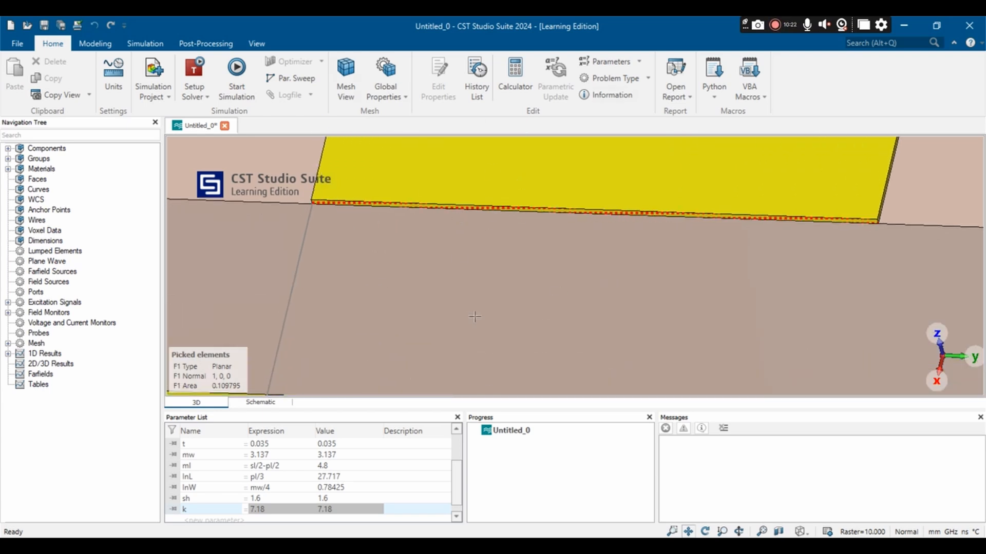
pyautogui.click(93, 45)
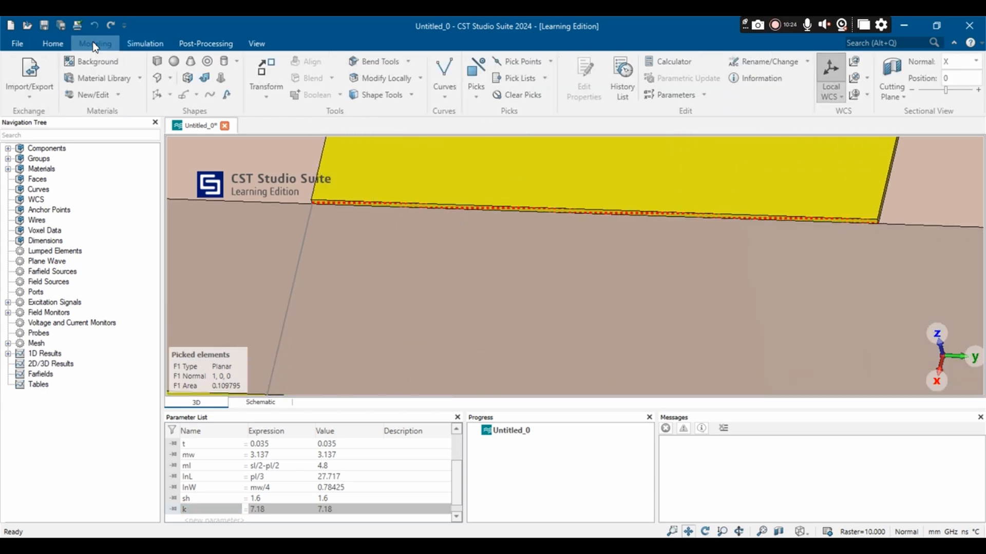
pyautogui.click(142, 40)
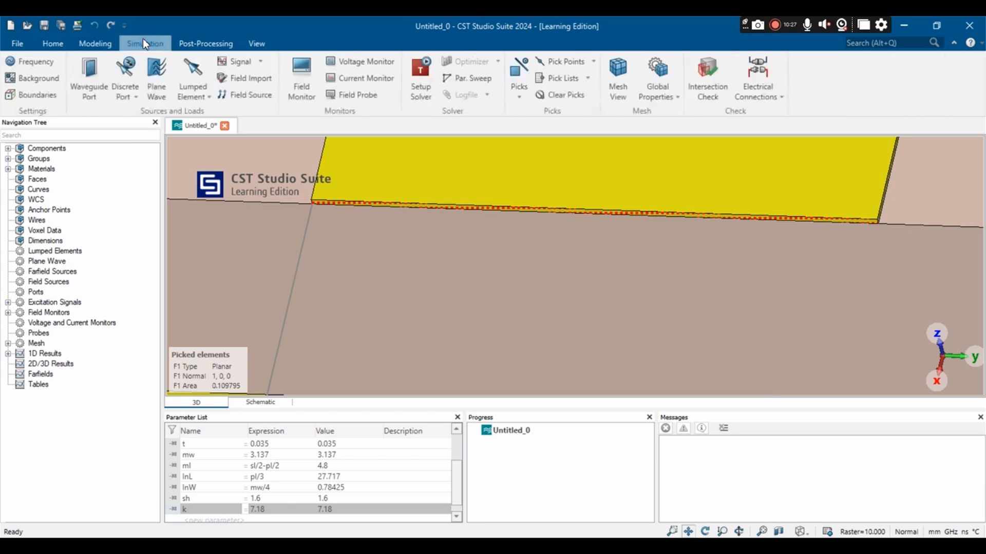
pyautogui.click(87, 77)
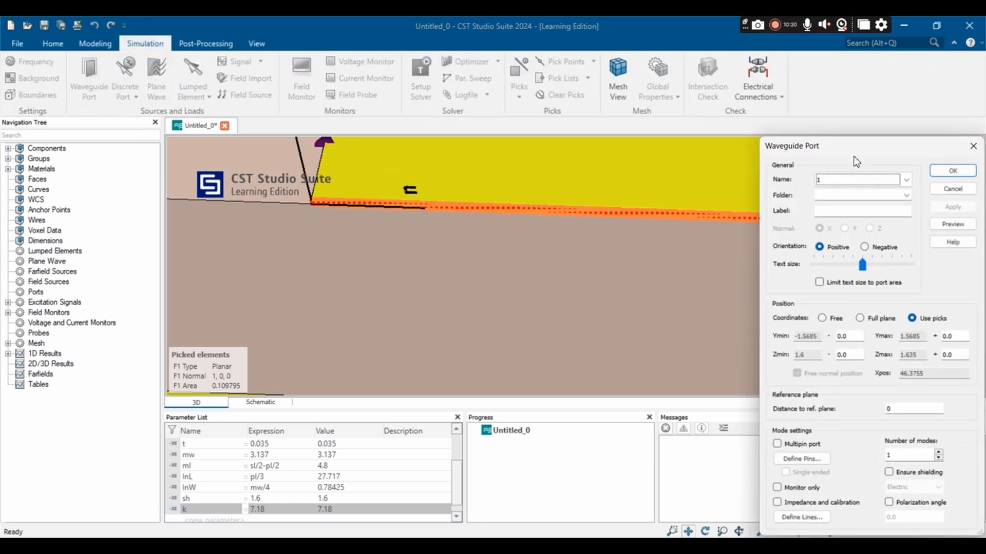
pyautogui.doubleClick(840, 340)
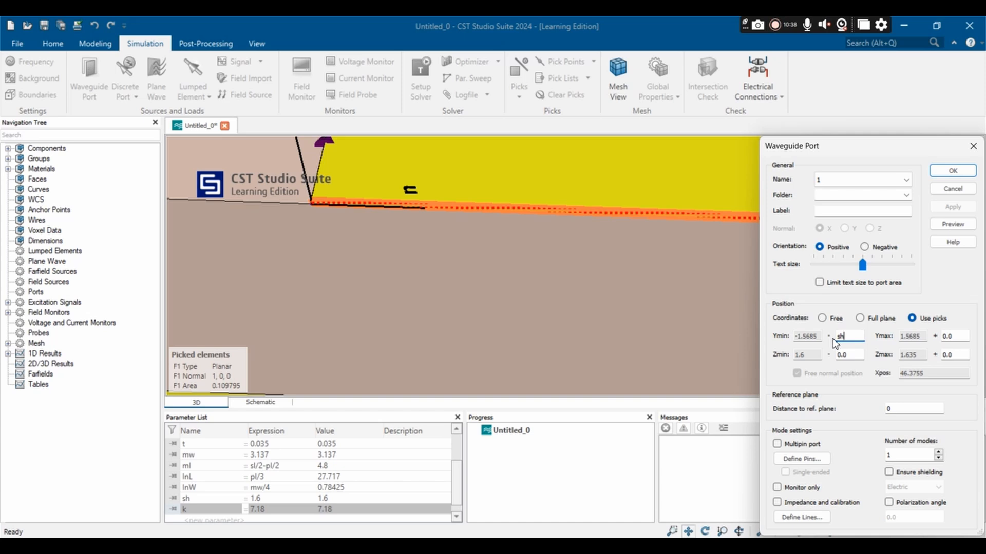
pyautogui.click(957, 337)
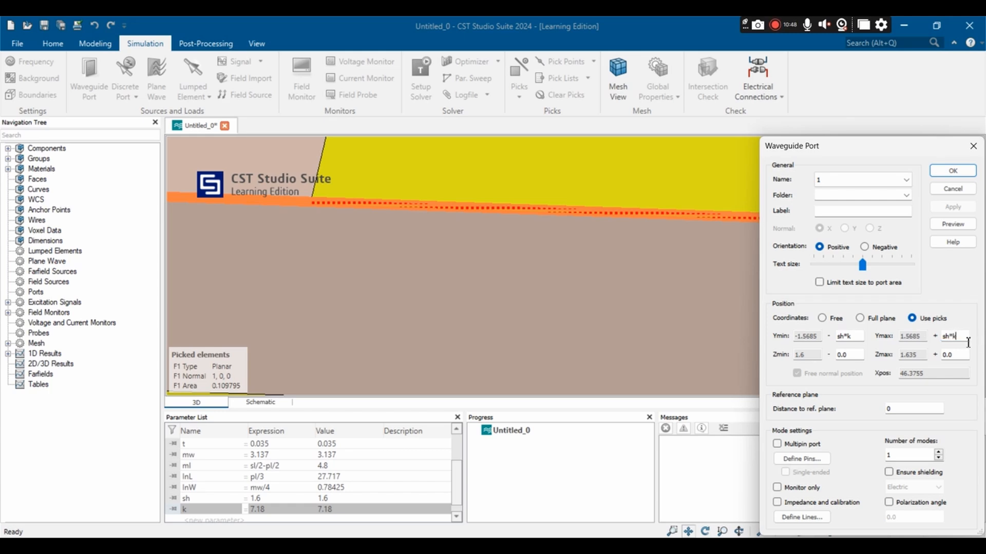
pyautogui.click(958, 355)
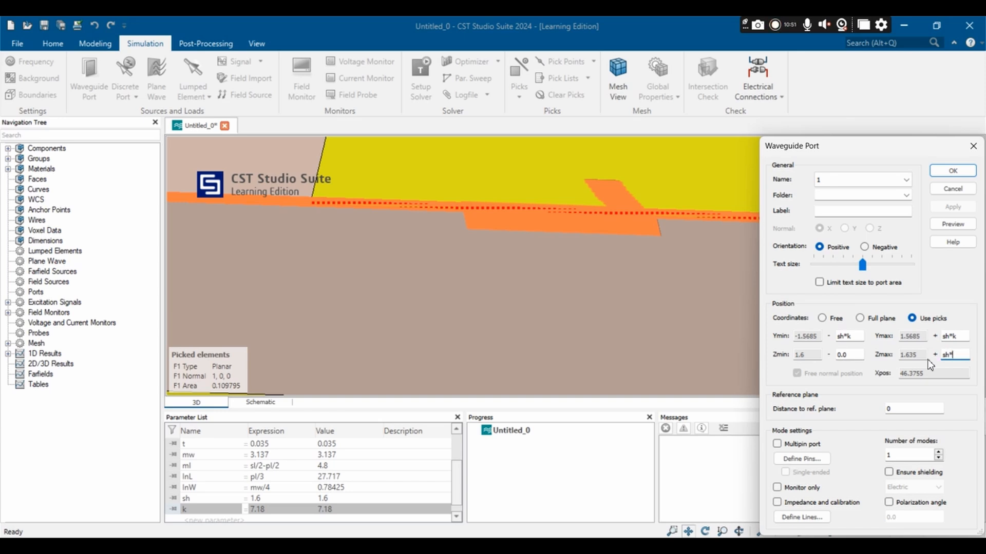
pyautogui.click(852, 354)
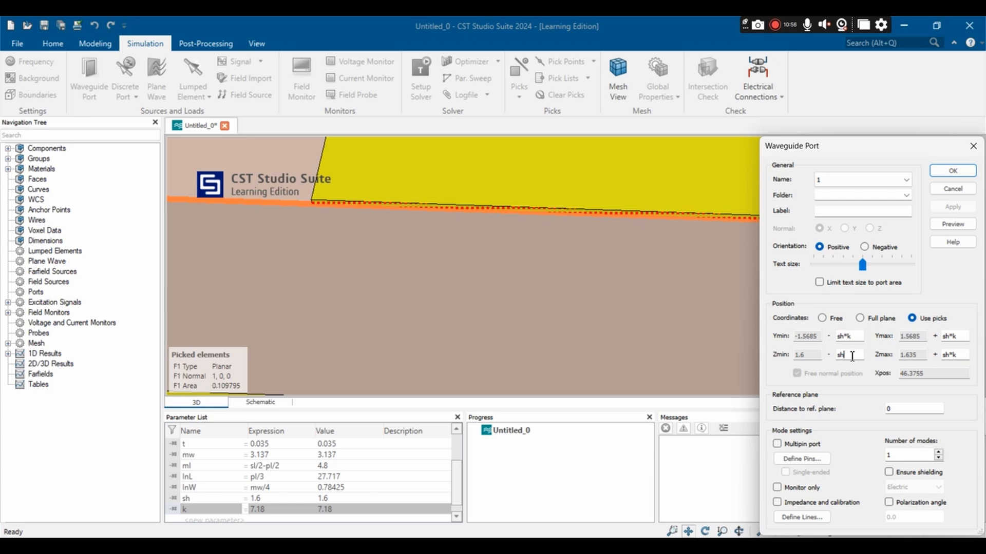
pyautogui.write('sh')
# Step: Preview the extended waveguide port around the feed and create it
pyautogui.click(952, 224)
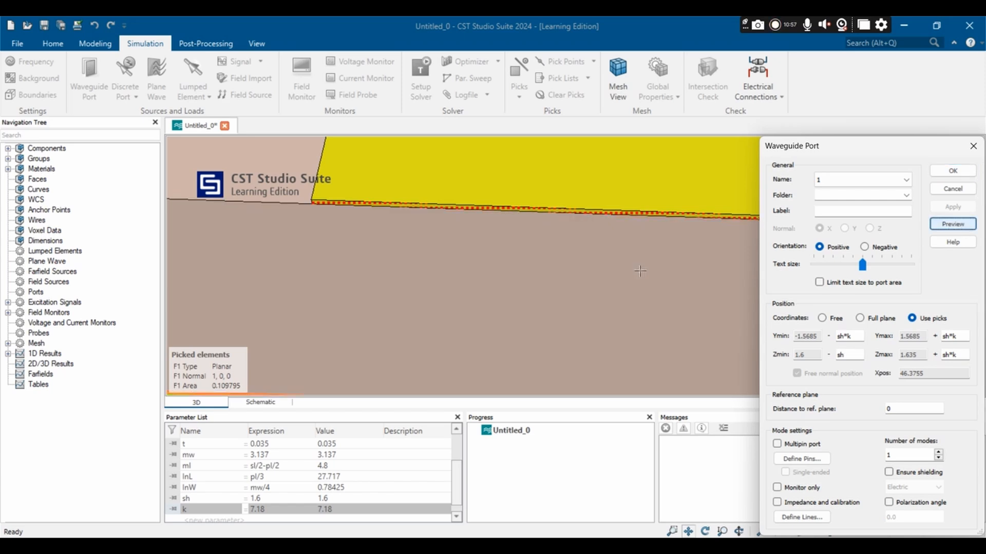
pyautogui.scroll(-6, 510, 281)
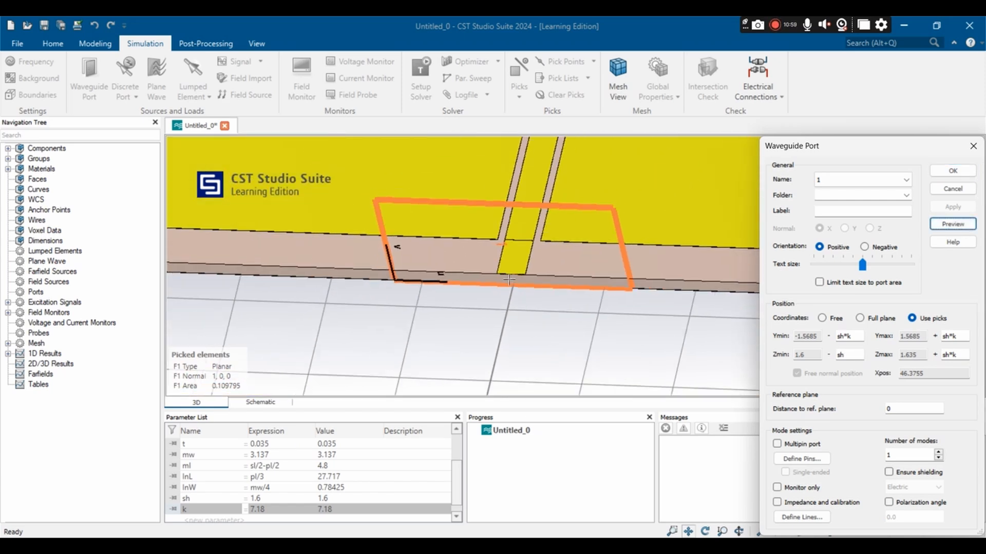
pyautogui.scroll(-1, 509, 280)
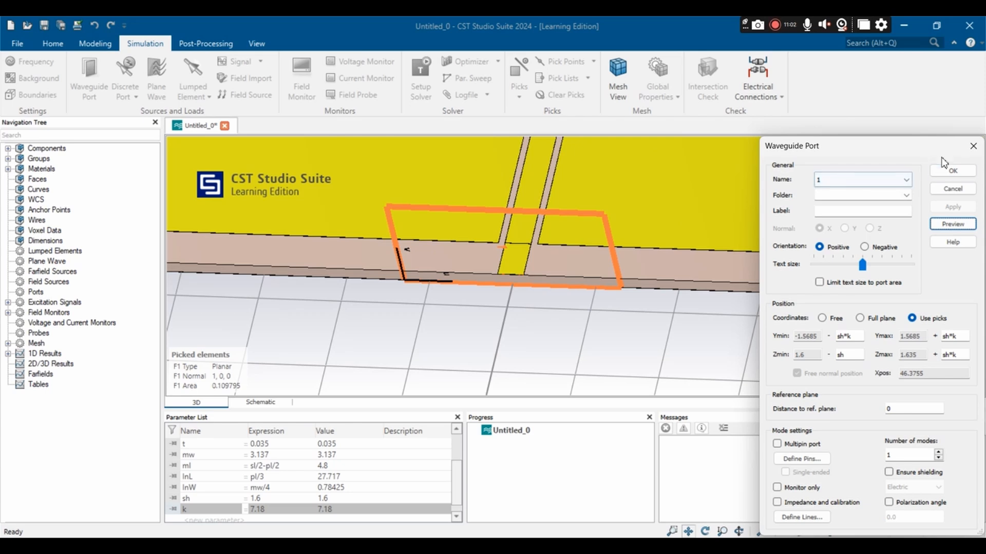
pyautogui.click(952, 171)
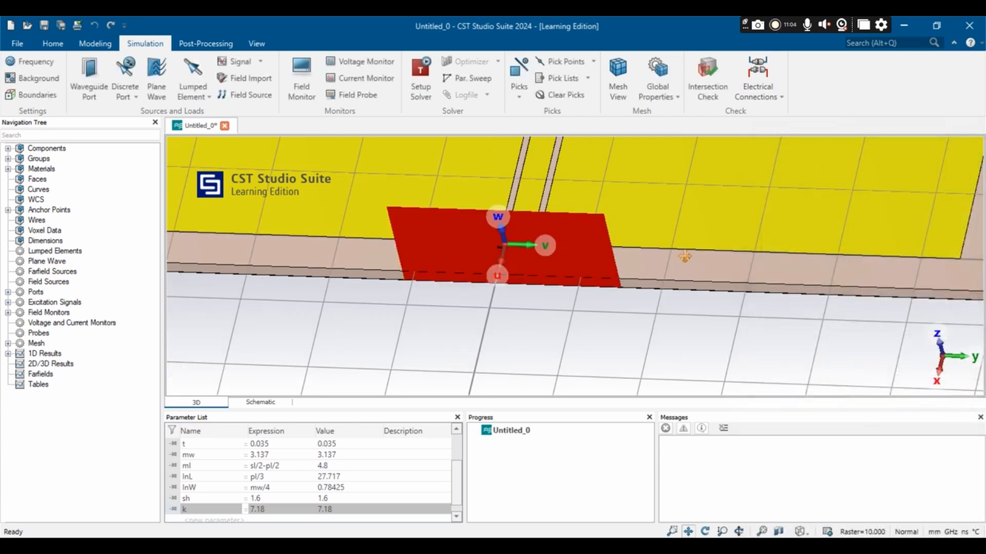
pyautogui.scroll(-3, 615, 257)
pyautogui.scroll(-2, 589, 256)
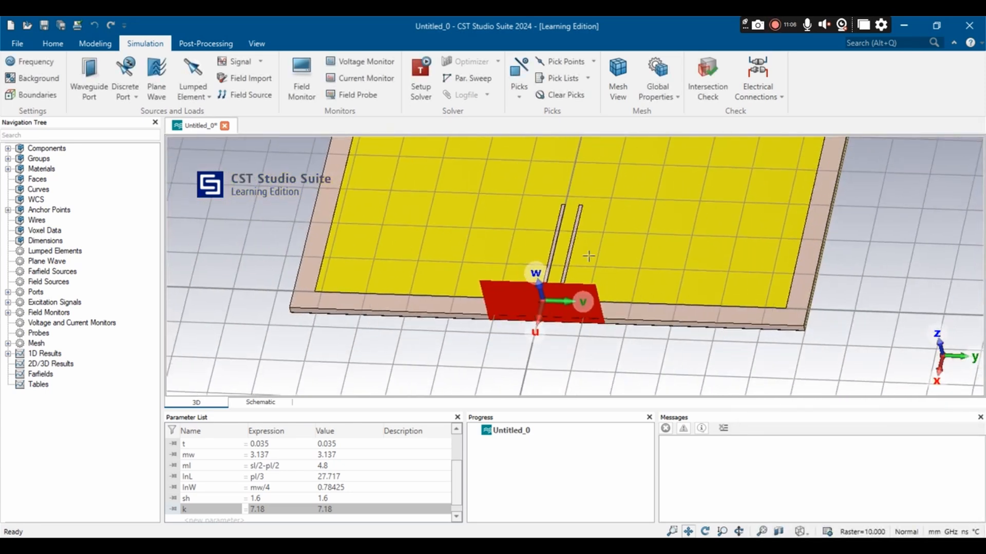
# Step: Run the time domain solver with hexahedral mesh, -40 dB accuracy and S-parameters normalized to a fixed impedance of 50 Ohm
pyautogui.scroll(-2, 589, 256)
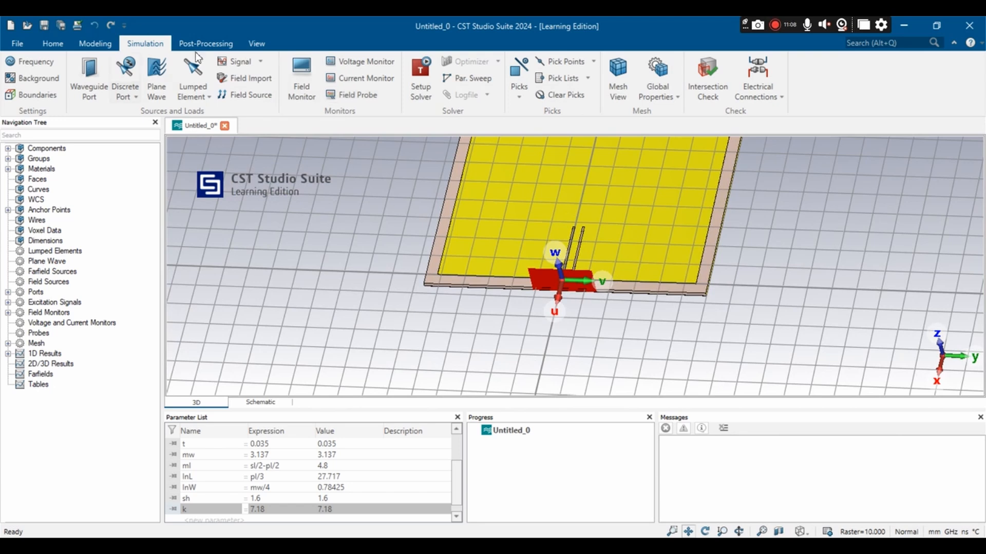
pyautogui.click(411, 72)
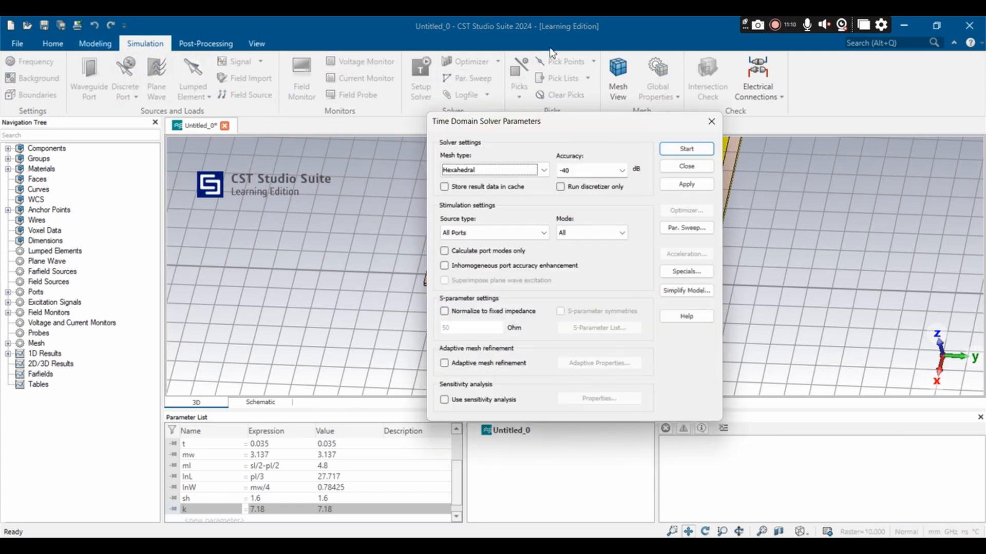
pyautogui.click(444, 311)
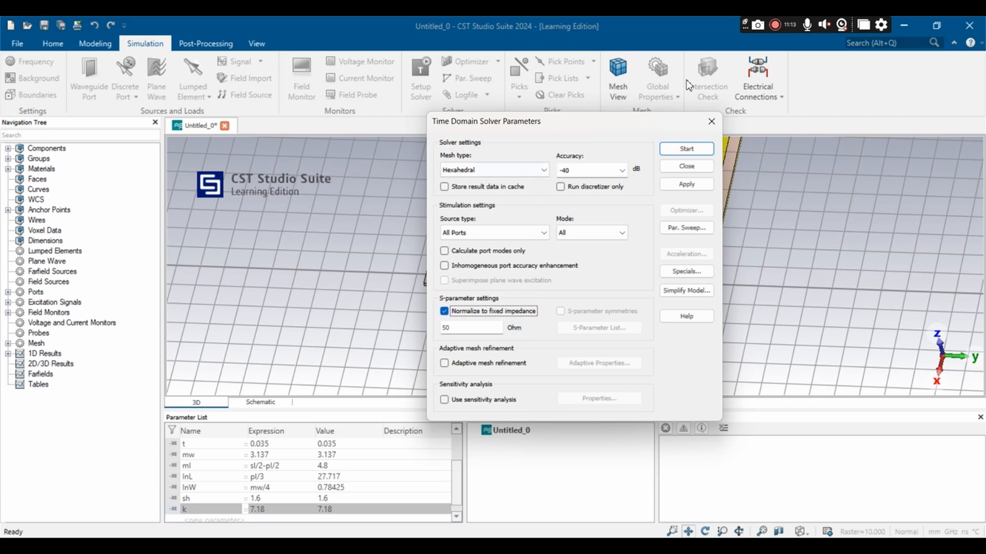
pyautogui.click(692, 150)
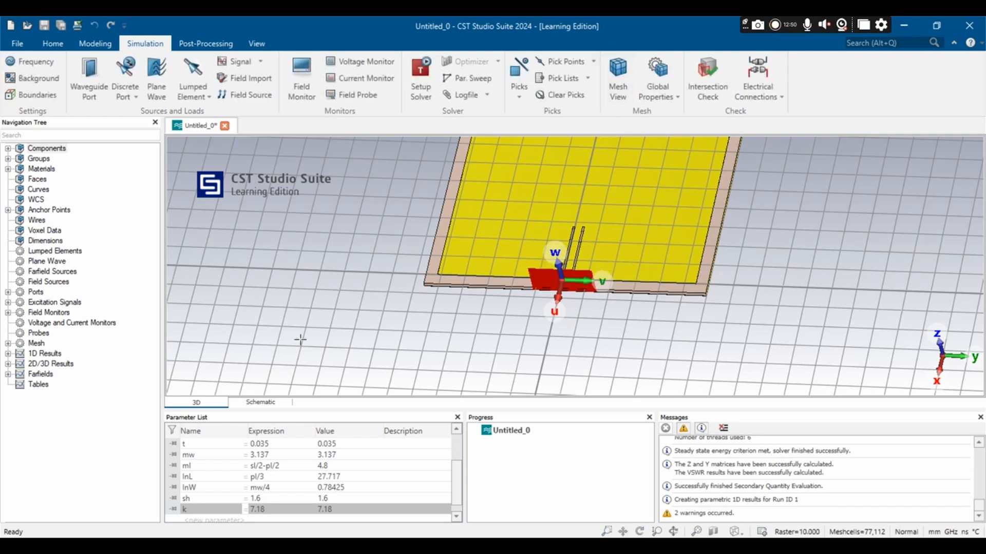
# Step: Display the S1,1 curve from the S-parameters in the 1D results
pyautogui.click(8, 353)
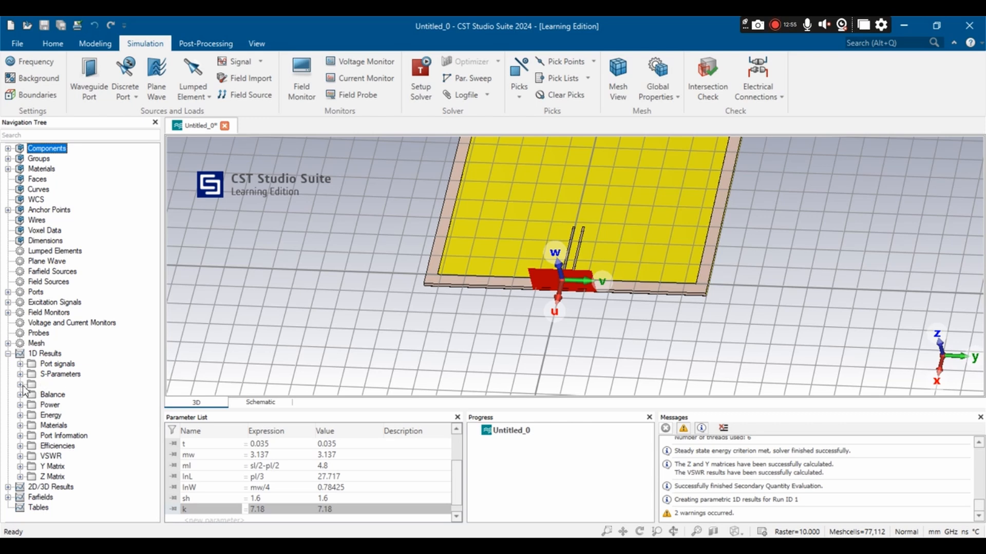
pyautogui.click(20, 374)
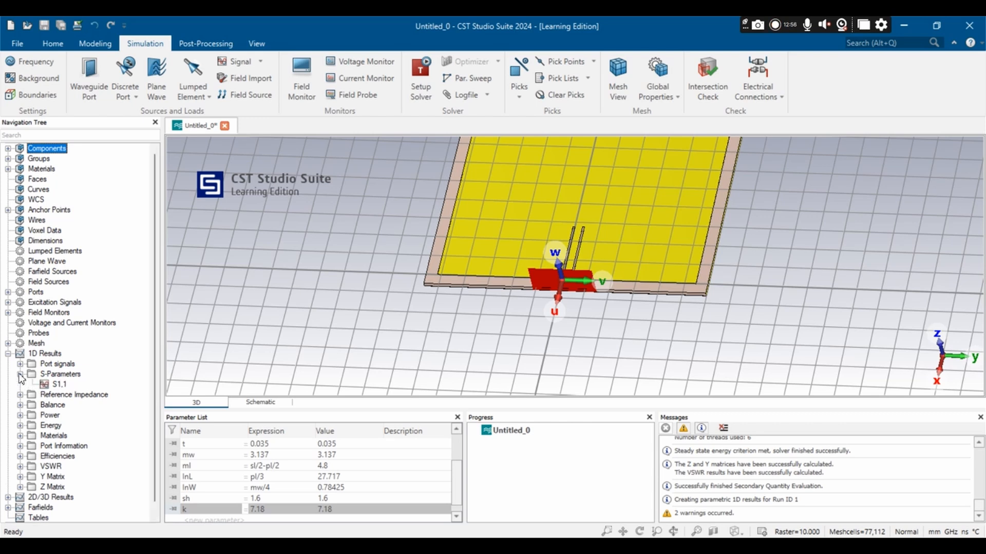
pyautogui.click(60, 385)
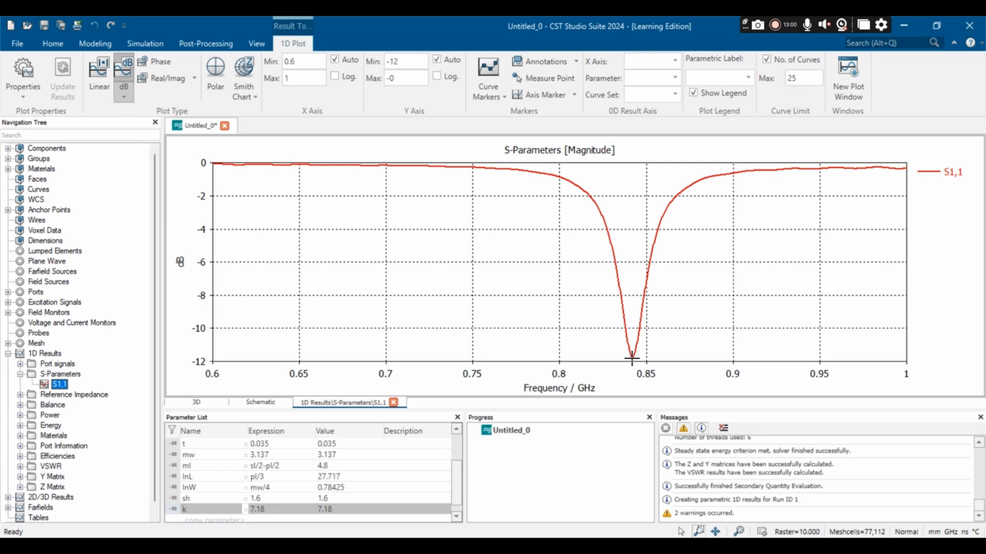
# Step: Show an axis marker on the S1,1 plot and read the resonance dip and the frequencies near -10 dB on both sides
pyautogui.rightClick(508, 257)
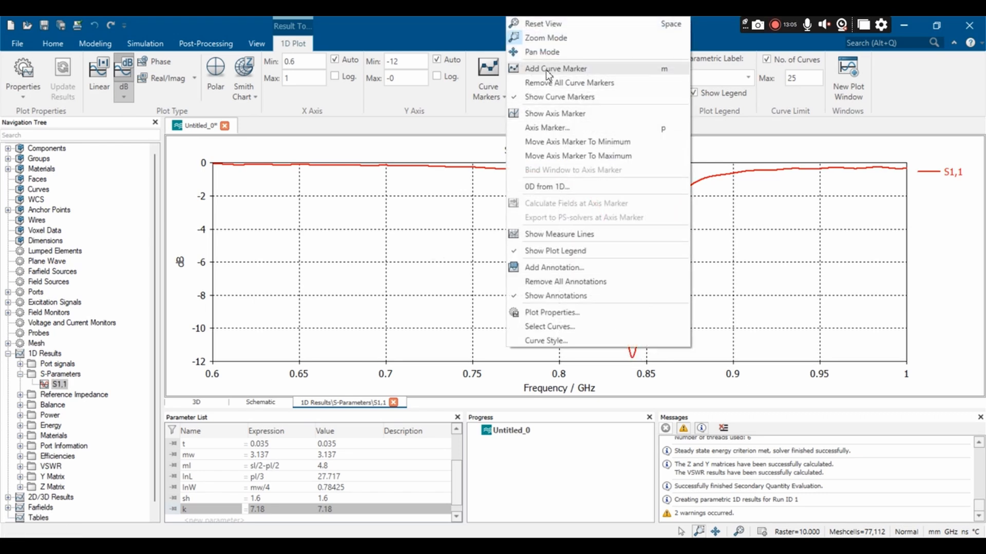
pyautogui.click(569, 114)
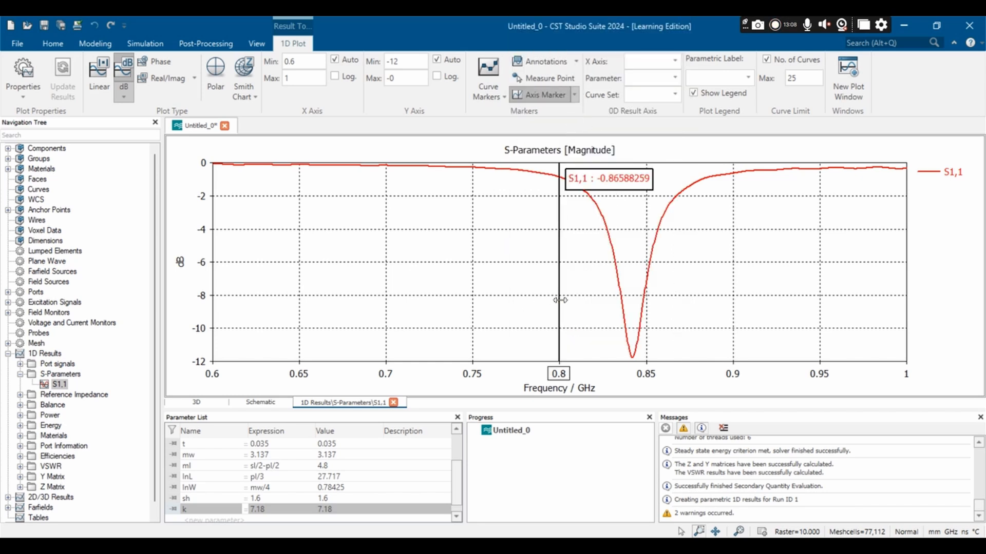
pyautogui.moveTo(559, 300)
pyautogui.mouseDown()
pyautogui.moveTo(622, 328)
pyautogui.moveTo(632, 371)
pyautogui.mouseUp()
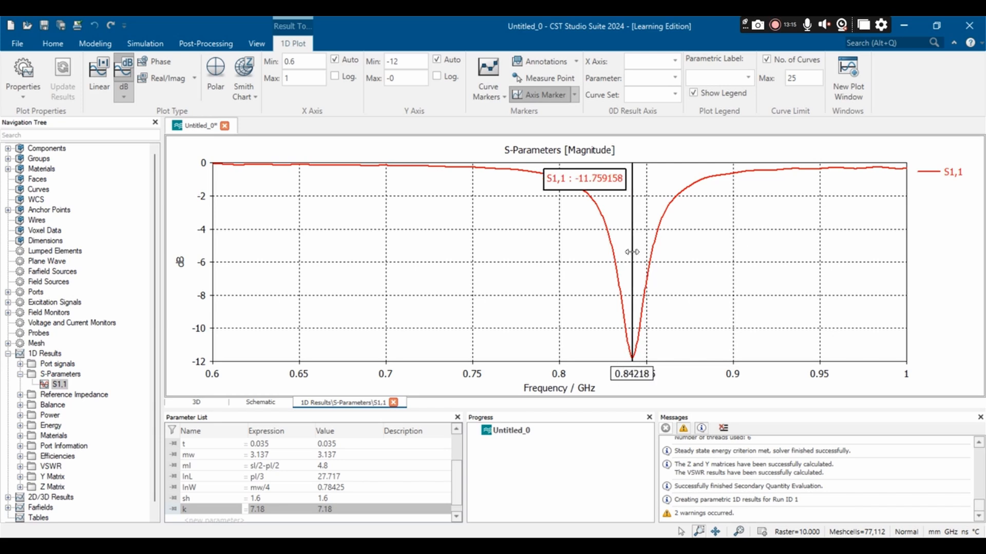
pyautogui.moveTo(632, 253)
pyautogui.mouseDown()
pyautogui.moveTo(634, 336)
pyautogui.moveTo(192, 326)
pyautogui.moveTo(623, 344)
pyautogui.mouseUp()
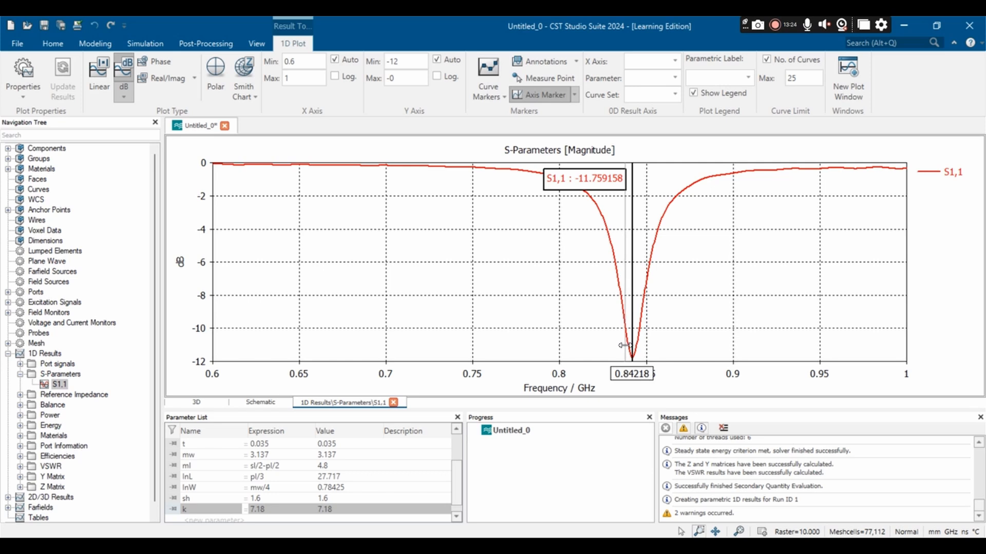
pyautogui.moveTo(623, 345); pyautogui.dragTo(625, 345)
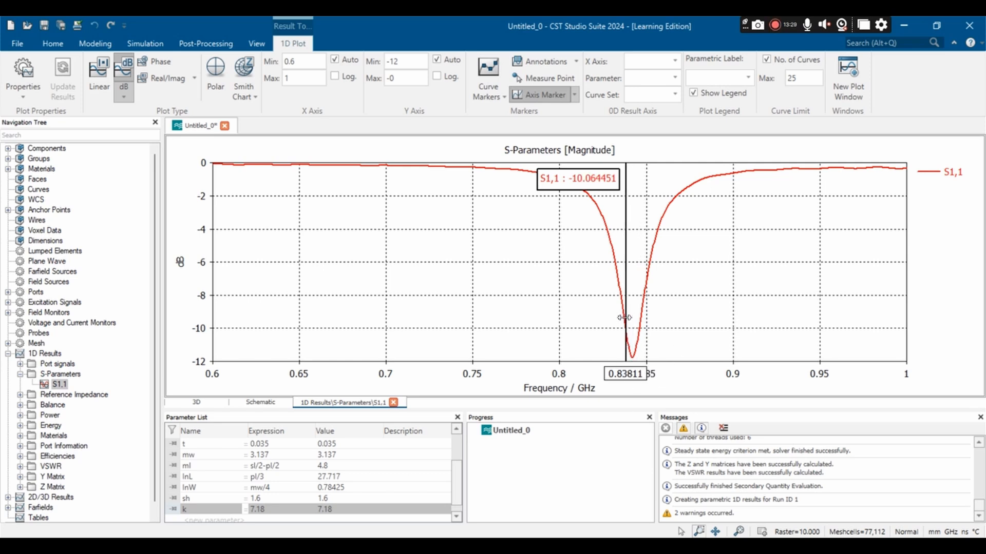
pyautogui.click(640, 346)
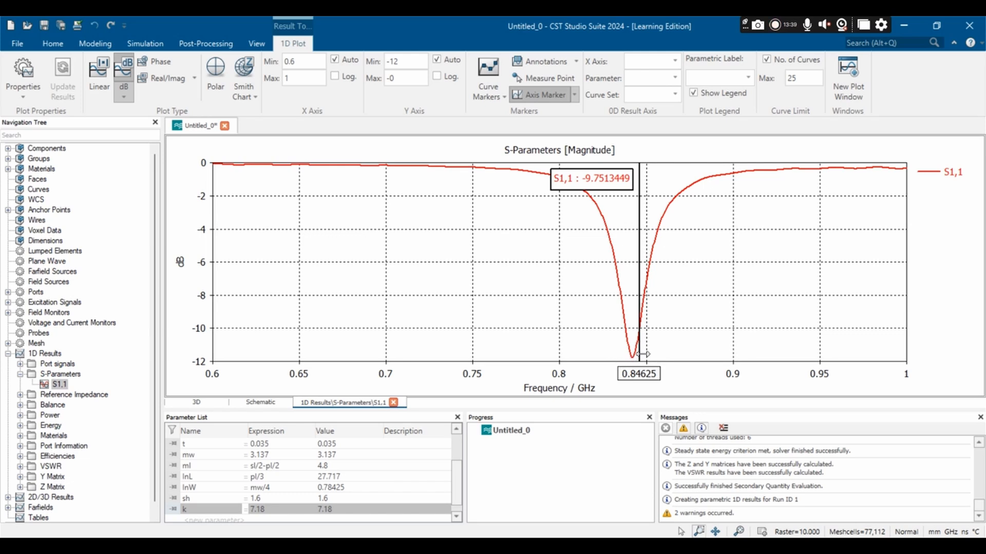
pyautogui.moveTo(643, 354); pyautogui.dragTo(633, 361)
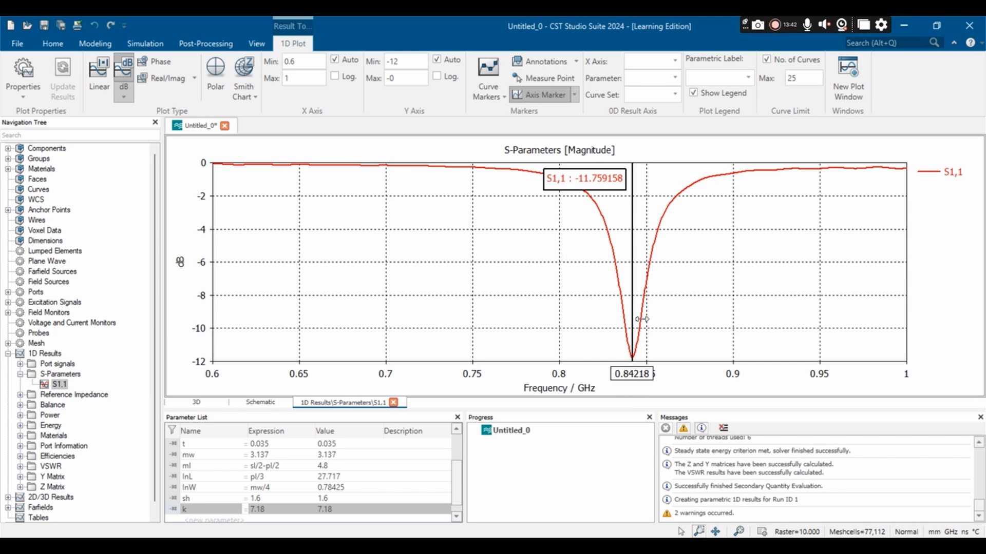
# Step: Display the 3D farfield pattern at 0.868 GHz, centred and rotated to a side view
pyautogui.scroll(-1, 71, 400)
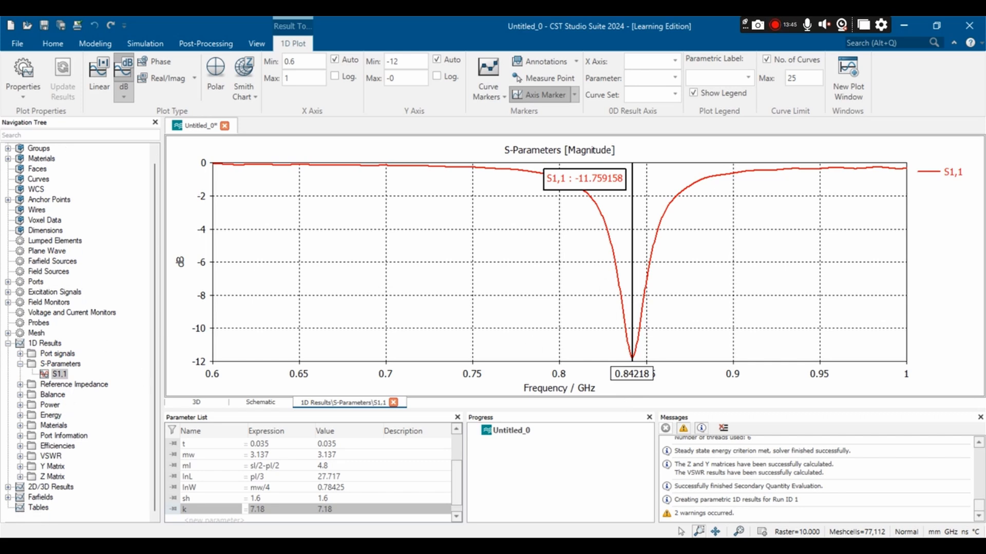
pyautogui.click(8, 497)
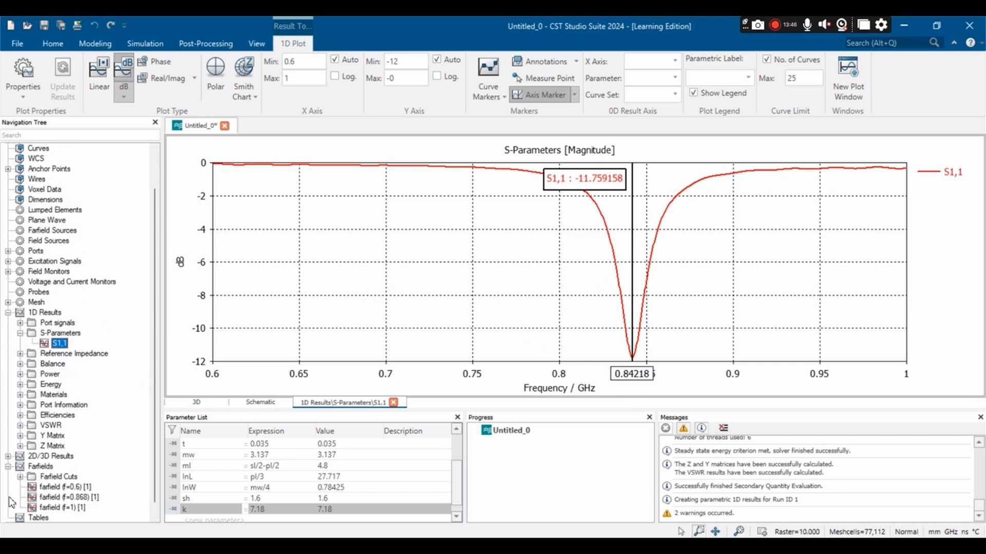
pyautogui.click(81, 496)
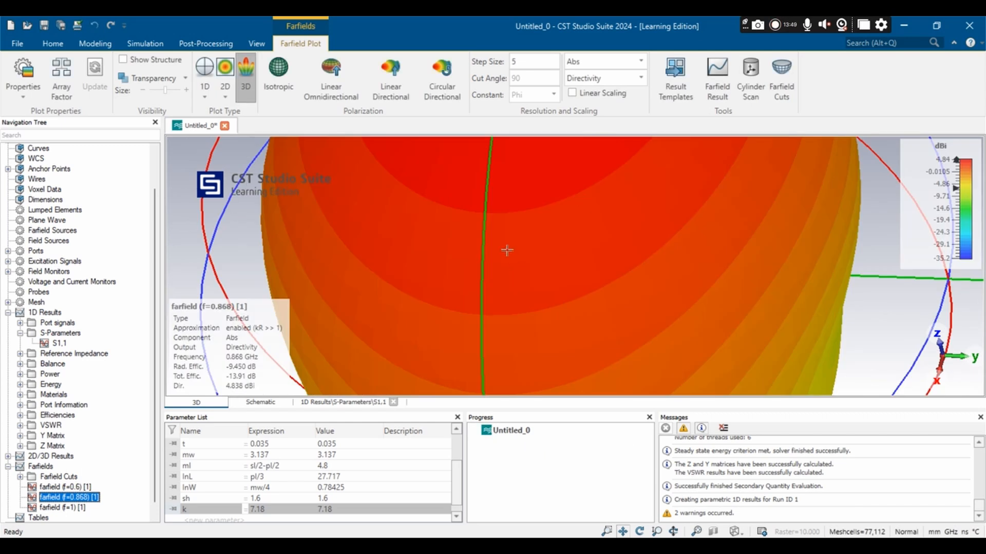
pyautogui.scroll(-9, 547, 212)
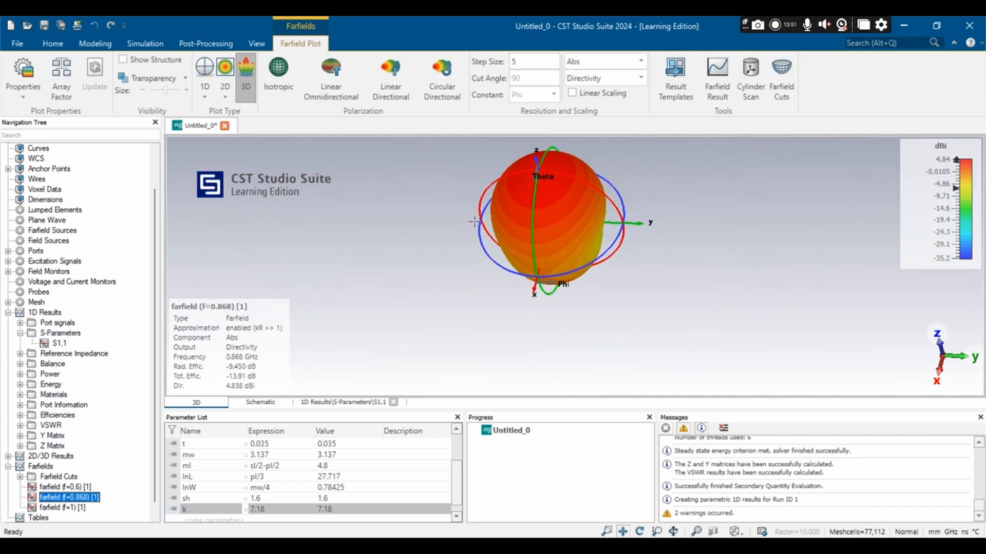
pyautogui.moveTo(474, 221); pyautogui.dragTo(493, 283)
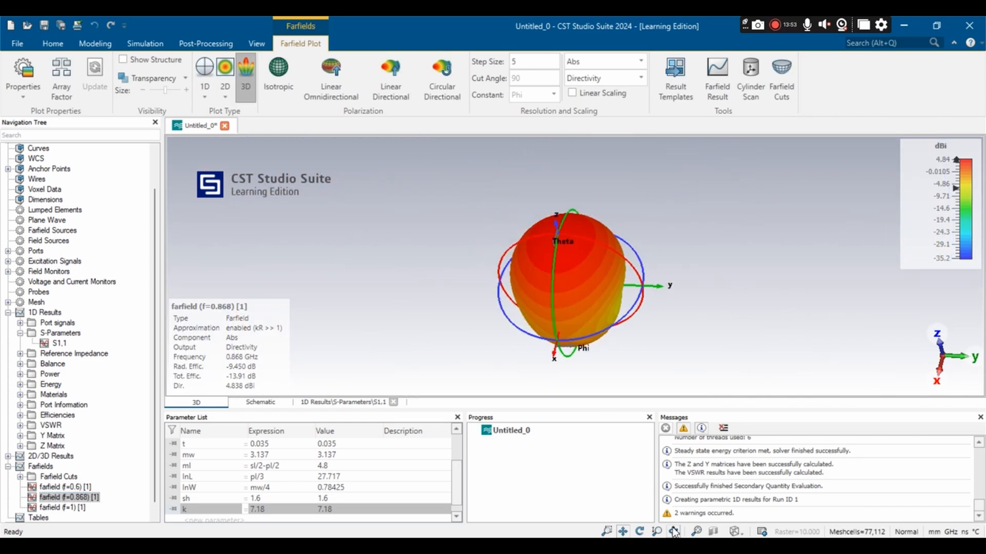
pyautogui.click(641, 532)
pyautogui.moveTo(474, 325); pyautogui.dragTo(556, 185)
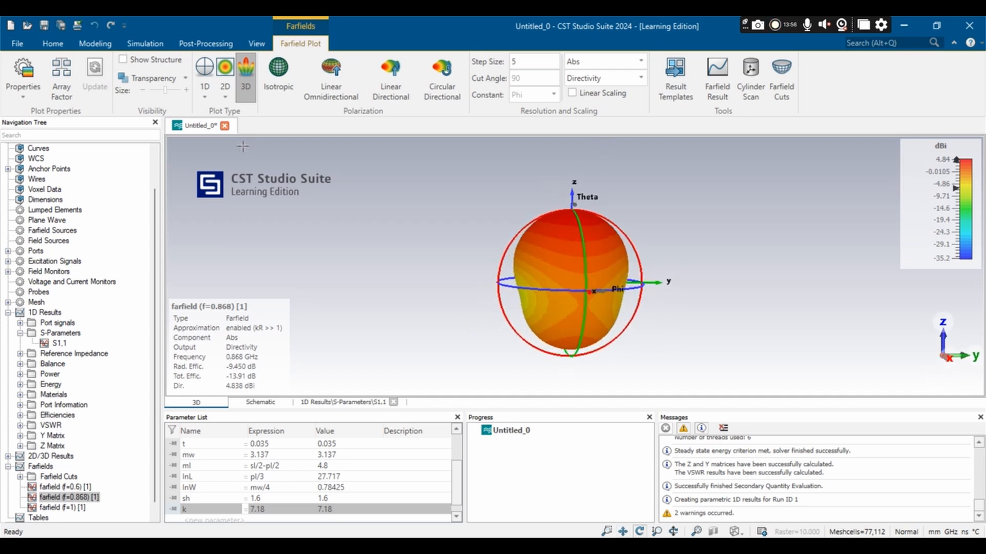
# Step: Show the antenna structure inside the farfield plot, make the farfield transparent and inspect the radiation pattern around the patch from several angles
pyautogui.click(123, 60)
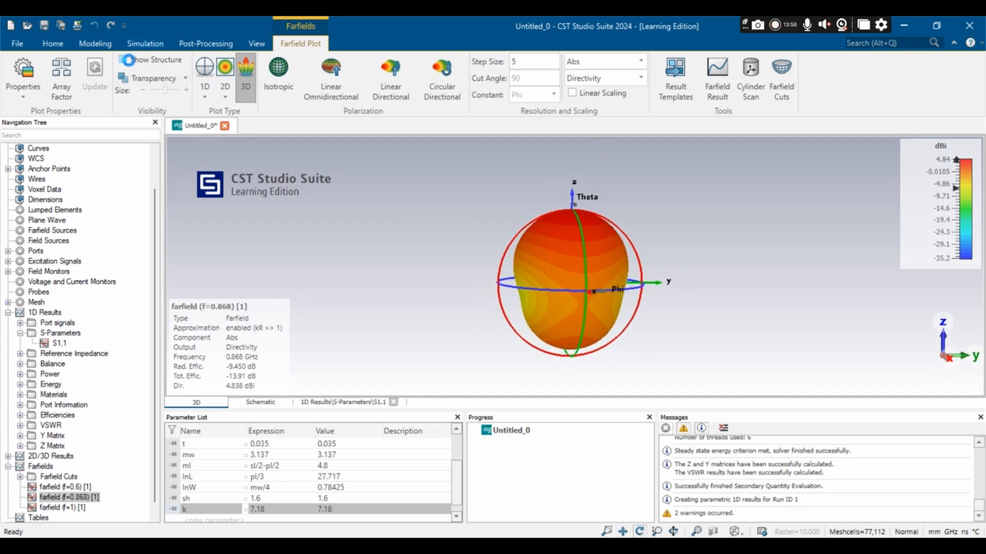
pyautogui.click(152, 81)
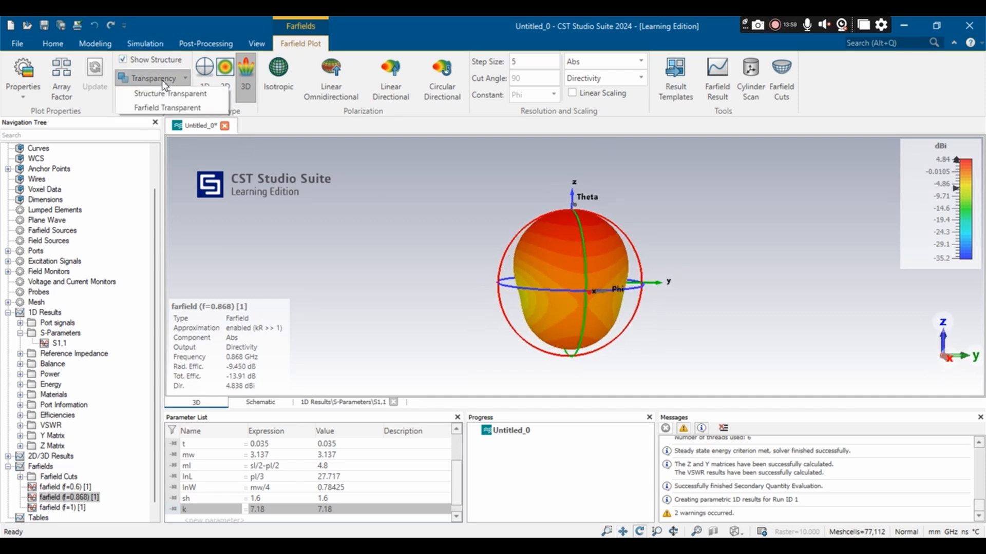
pyautogui.click(172, 108)
pyautogui.moveTo(467, 205); pyautogui.dragTo(361, 306)
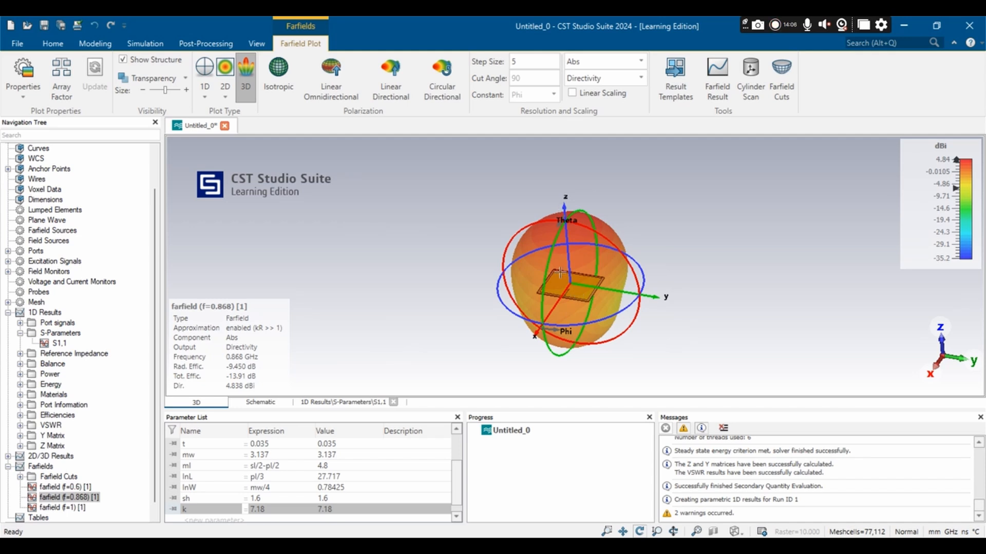
pyautogui.moveTo(586, 280); pyautogui.dragTo(710, 269)
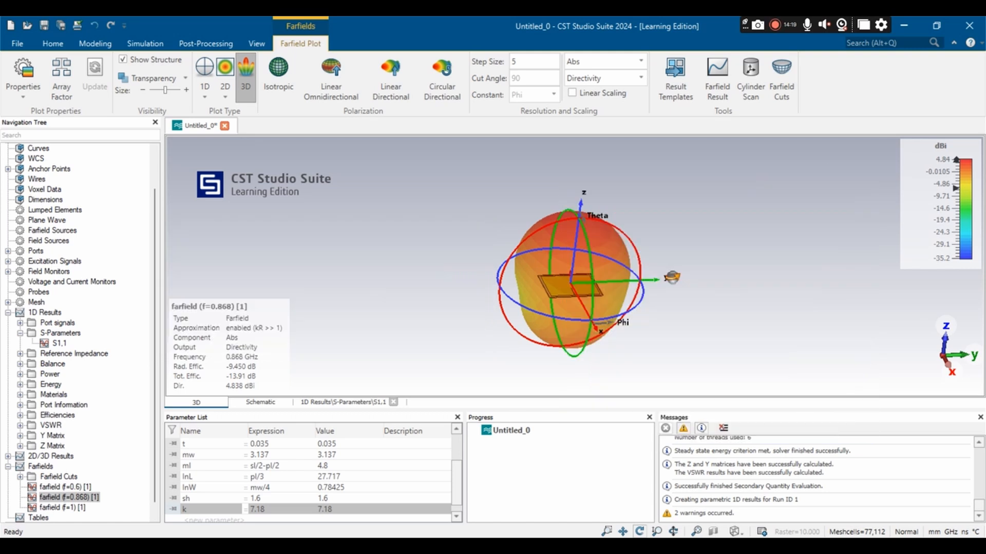
pyautogui.moveTo(591, 298); pyautogui.dragTo(608, 273)
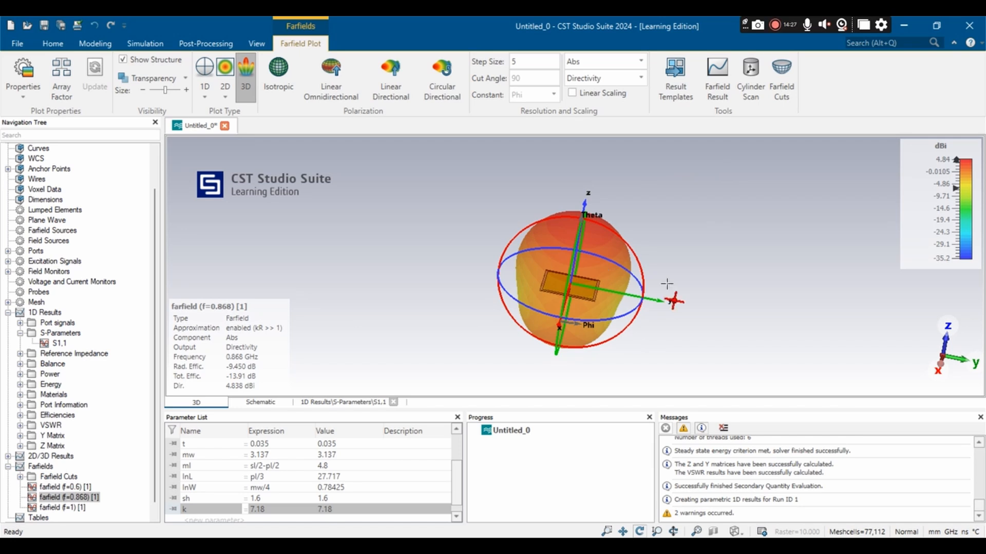
pyautogui.moveTo(666, 284); pyautogui.dragTo(608, 281)
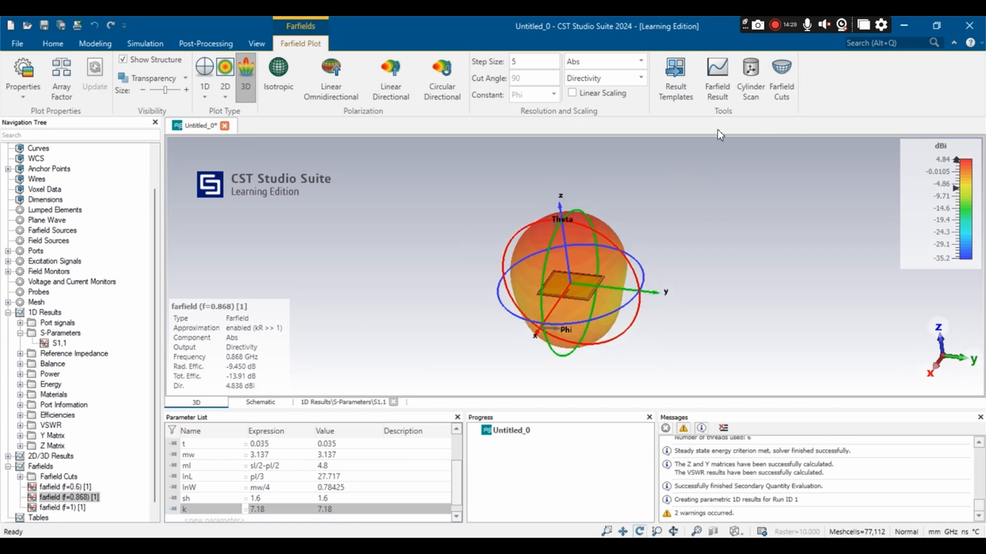